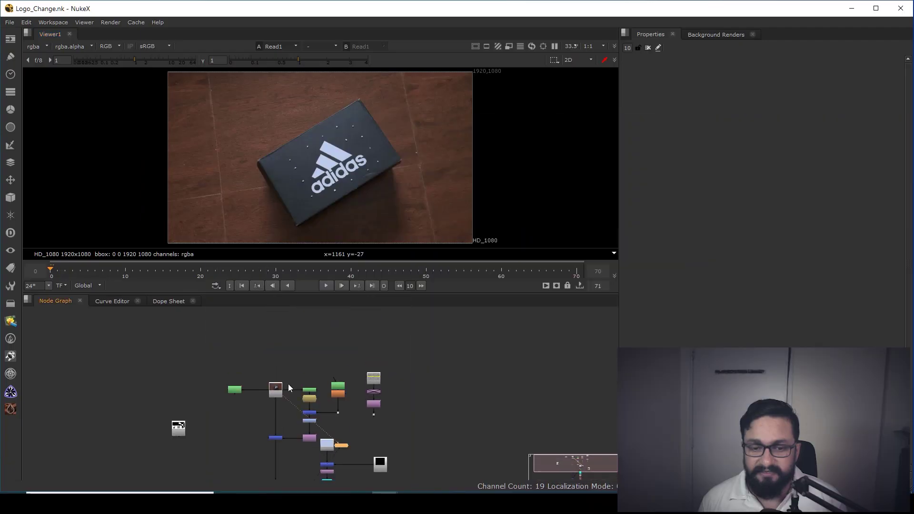
Step: Play through the original Adidas box footage and stop partway to examine the logo and its tracking markers
{"action": "middle_click_drag", "start_coordinate": [288, 384], "coordinate": [276, 284]}
{"action": "left_click", "coordinate": [299, 351]}
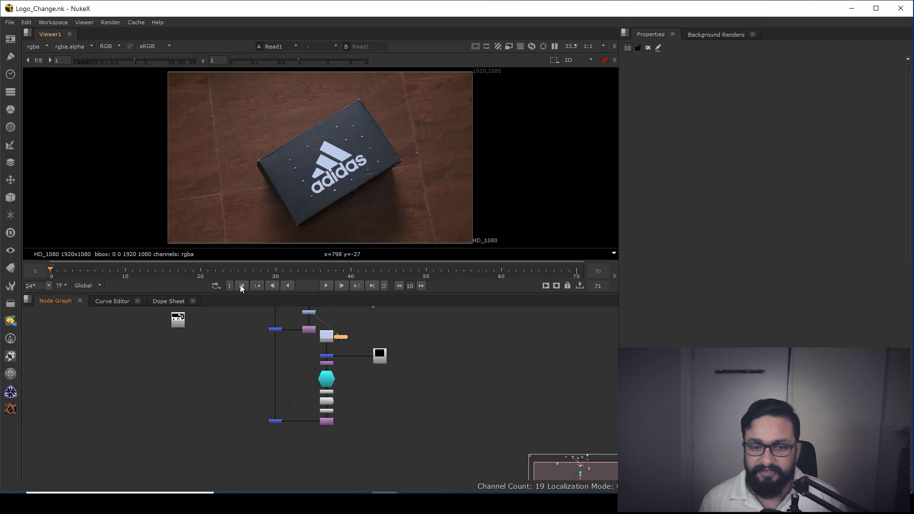
{"action": "left_click", "coordinate": [326, 286]}
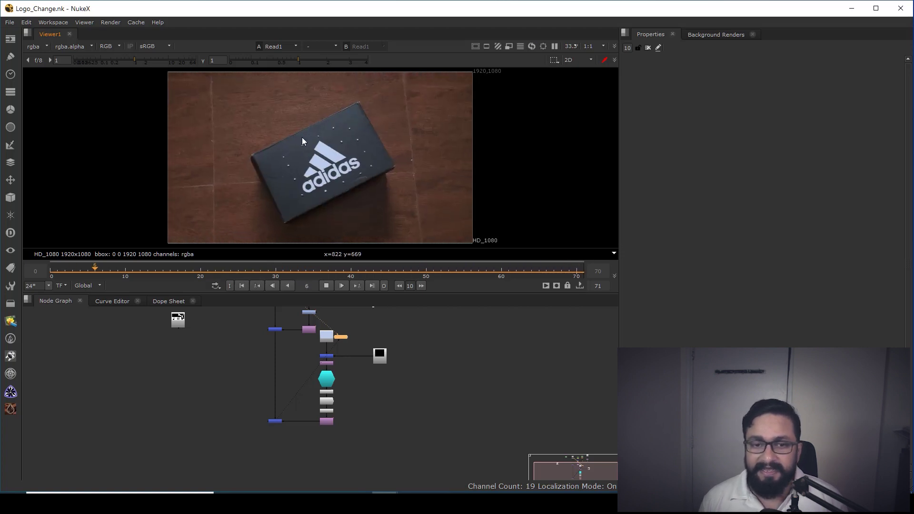
{"action": "left_click", "coordinate": [326, 285]}
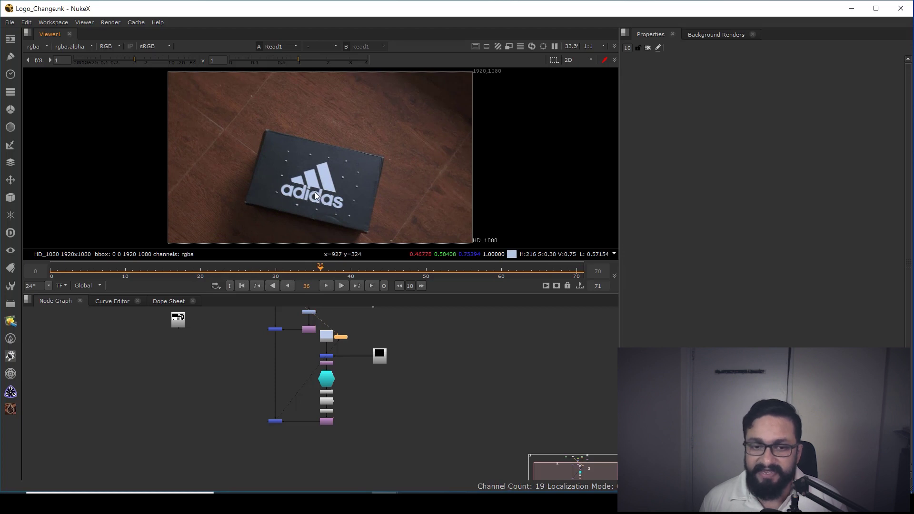
{"action": "middle_click_drag", "start_coordinate": [316, 191], "coordinate": [314, 167]}
{"action": "scroll", "coordinate": [307, 161], "scroll_direction": "up", "scroll_amount": 3}
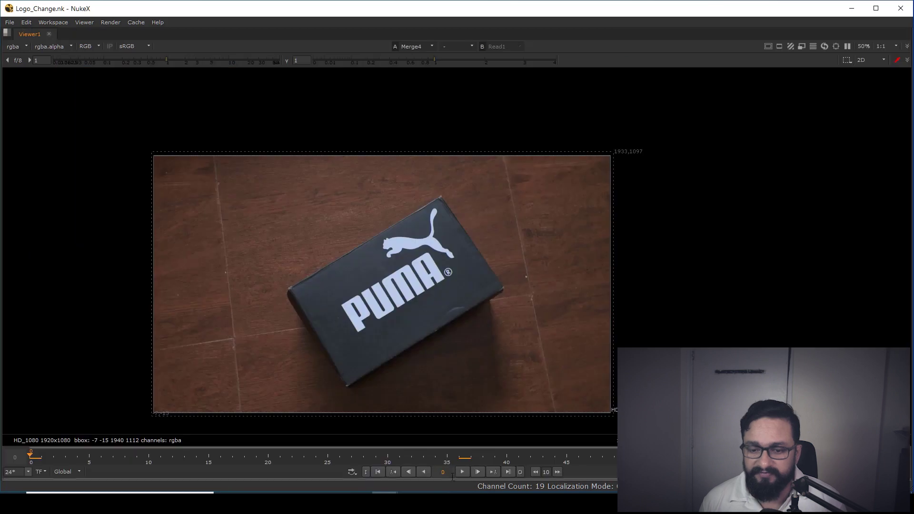
Step: Play the finished Puma logo composite, inspect the replaced logo up close, and return to the first frame
{"action": "left_click", "coordinate": [465, 473]}
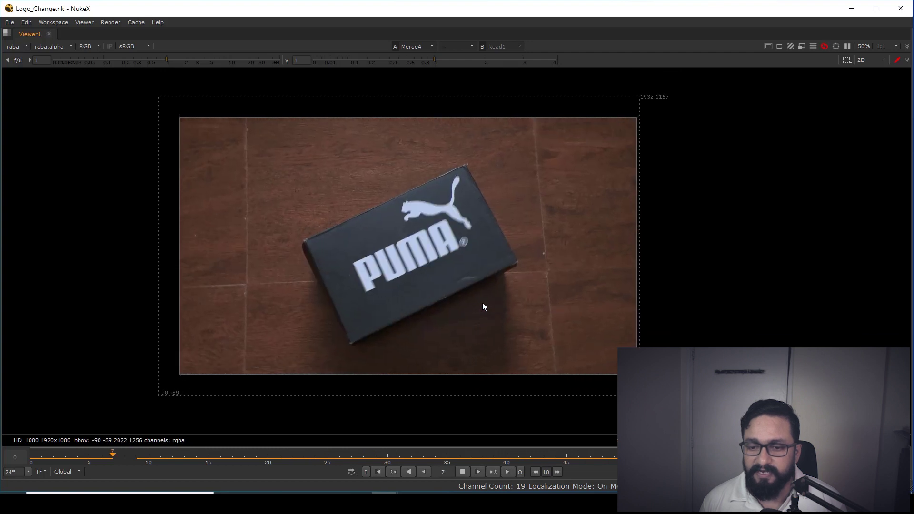
{"action": "left_click", "coordinate": [462, 473]}
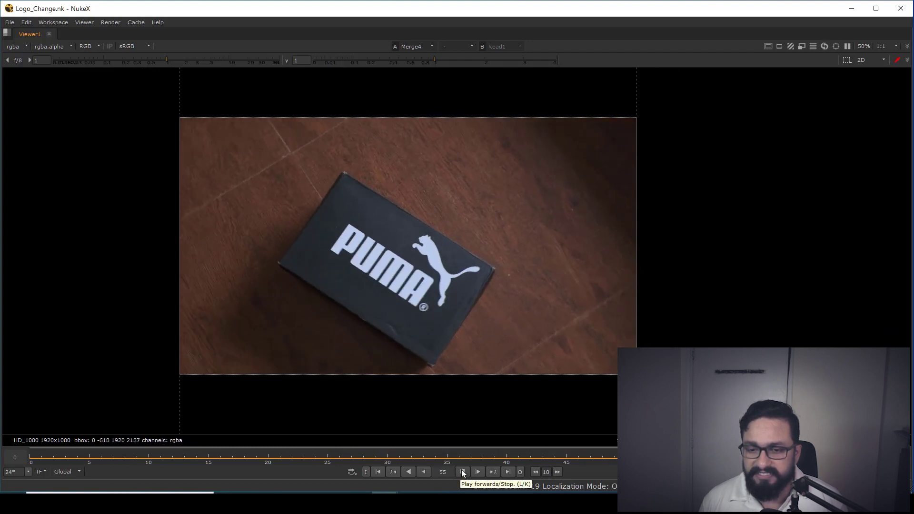
{"action": "left_click", "coordinate": [462, 472]}
{"action": "scroll", "coordinate": [465, 245], "scroll_direction": "up", "scroll_amount": 2}
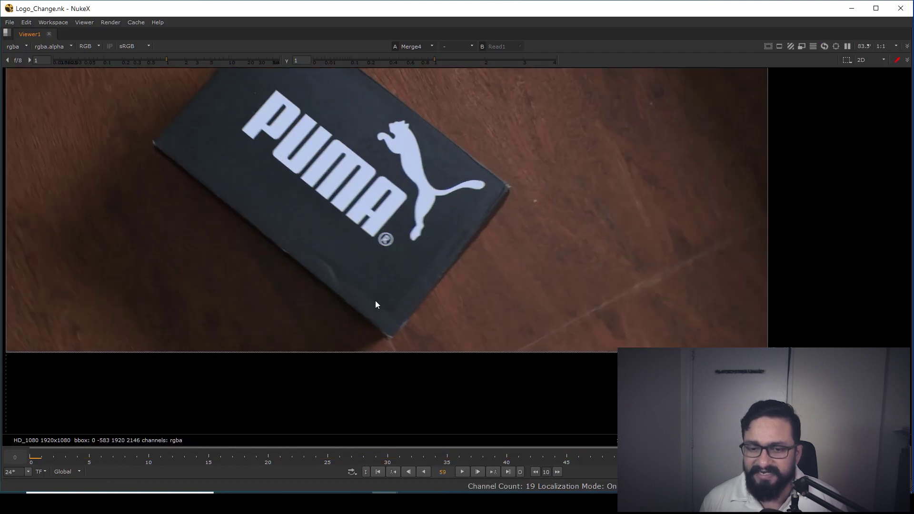
{"action": "left_click", "coordinate": [378, 472]}
{"action": "scroll", "coordinate": [411, 240], "scroll_direction": "down", "scroll_amount": 2}
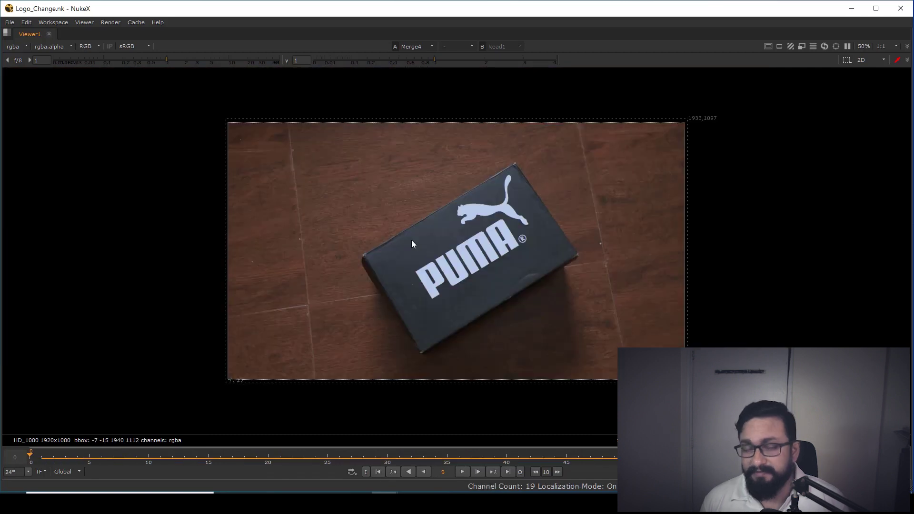
Step: Duplicate the Adidas footage Read node into an empty area of the node graph and view the copy
{"action": "key", "text": "space"}
{"action": "scroll", "coordinate": [296, 343], "scroll_direction": "up", "scroll_amount": 3}
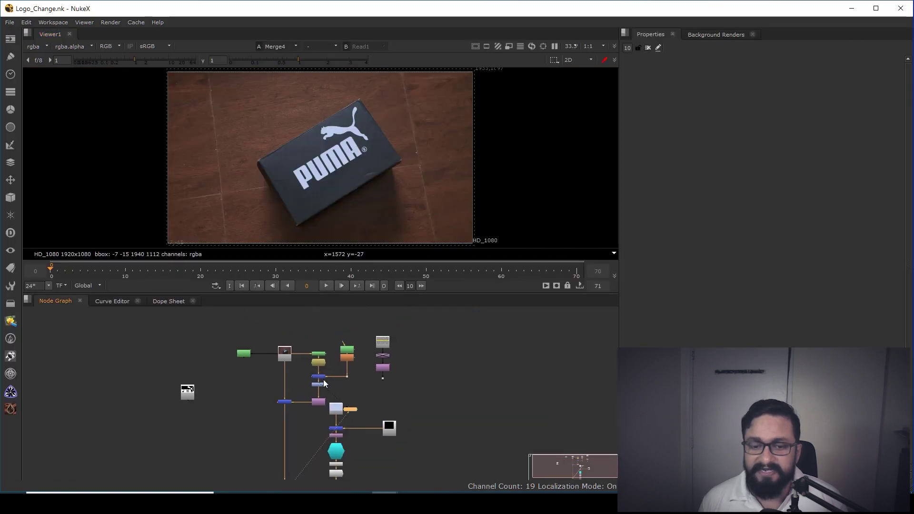
{"action": "left_click_drag", "start_coordinate": [296, 326], "coordinate": [244, 380]}
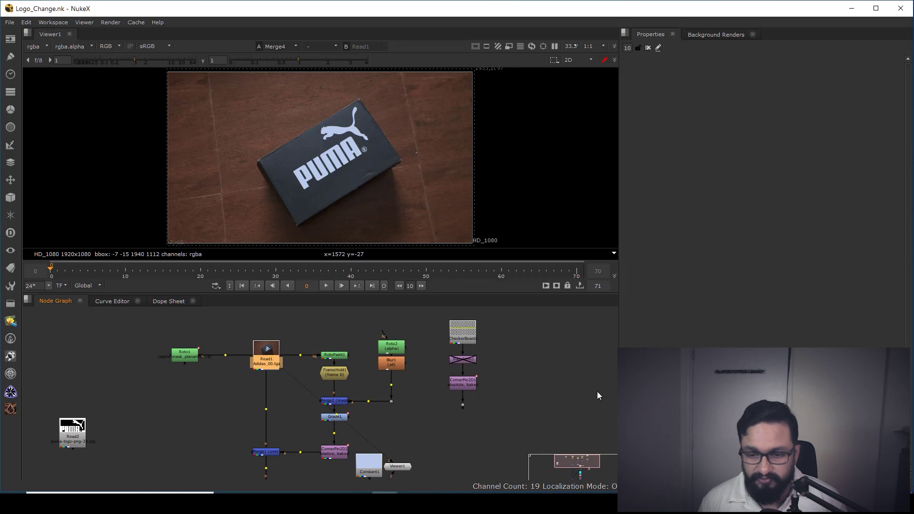
{"action": "middle_click_drag", "start_coordinate": [598, 391], "coordinate": [264, 393]}
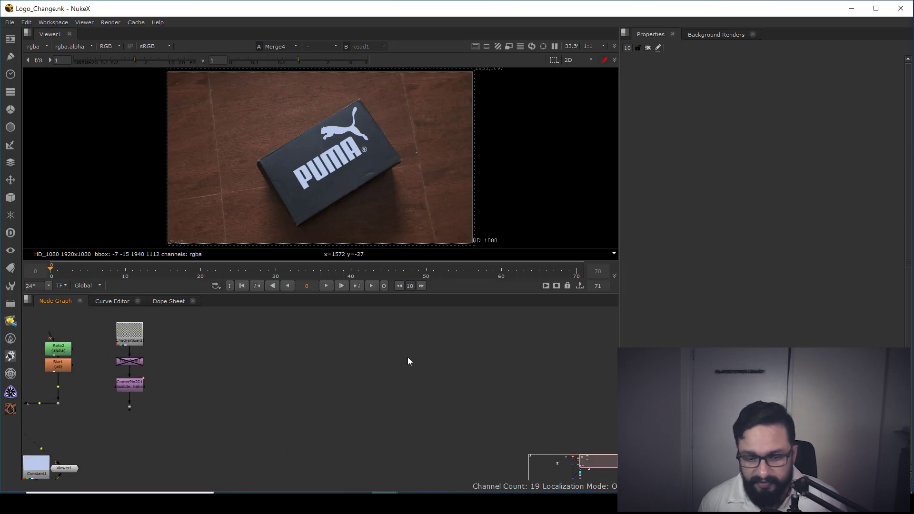
{"action": "key", "text": "ctrl+v"}
{"action": "key", "text": "1"}
{"action": "key", "text": "space"}
{"action": "scroll", "coordinate": [431, 281], "scroll_direction": "up", "scroll_amount": 4}
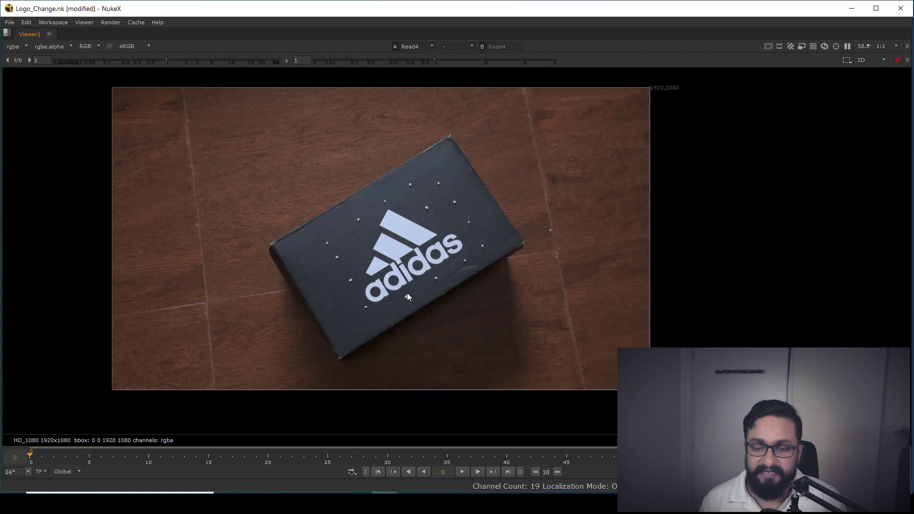
Step: Add a PlanarTracker node below the duplicated Adidas Read node and view its output
{"action": "key", "text": "space"}
{"action": "middle_click_drag", "start_coordinate": [406, 392], "coordinate": [460, 387]}
{"action": "scroll", "coordinate": [473, 382], "scroll_direction": "down", "scroll_amount": 2}
{"action": "left_click", "coordinate": [461, 391]}
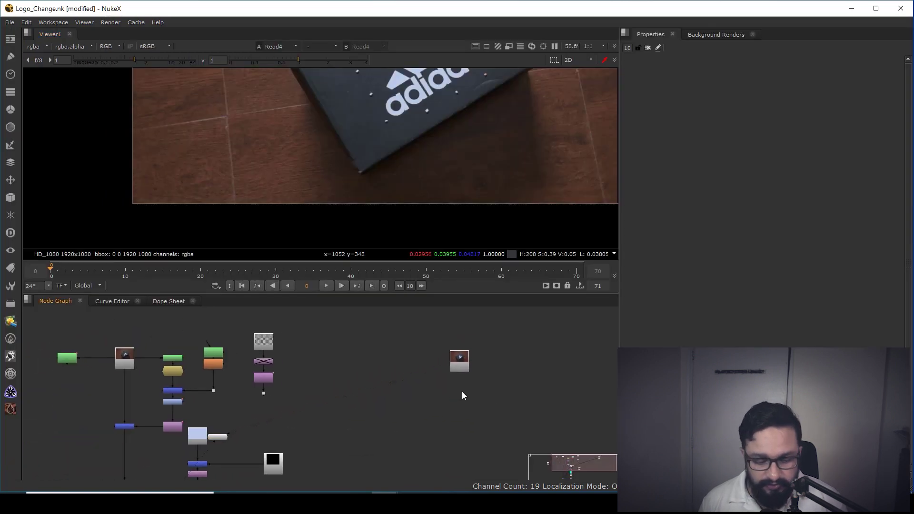
{"action": "key", "text": "Tab"}
{"action": "type", "text": "plan"}
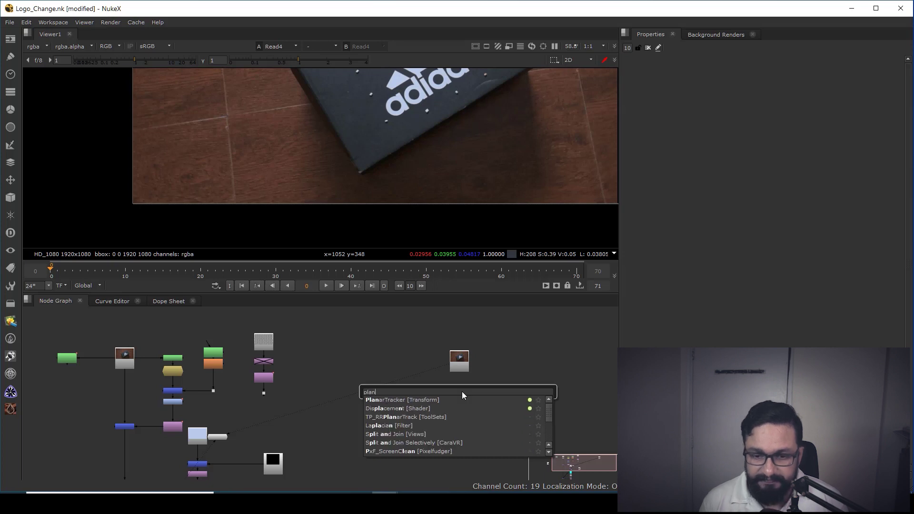
{"action": "key", "text": "Return"}
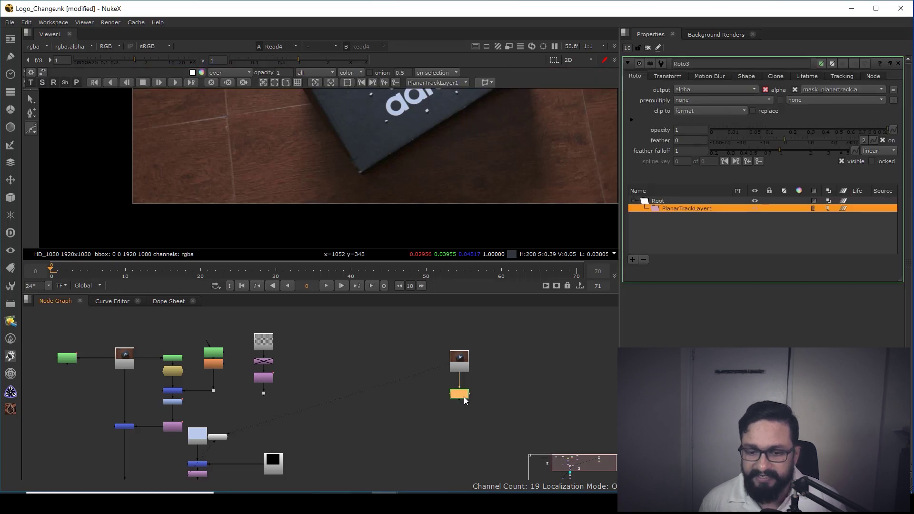
{"action": "key", "text": "1"}
{"action": "key", "text": "space"}
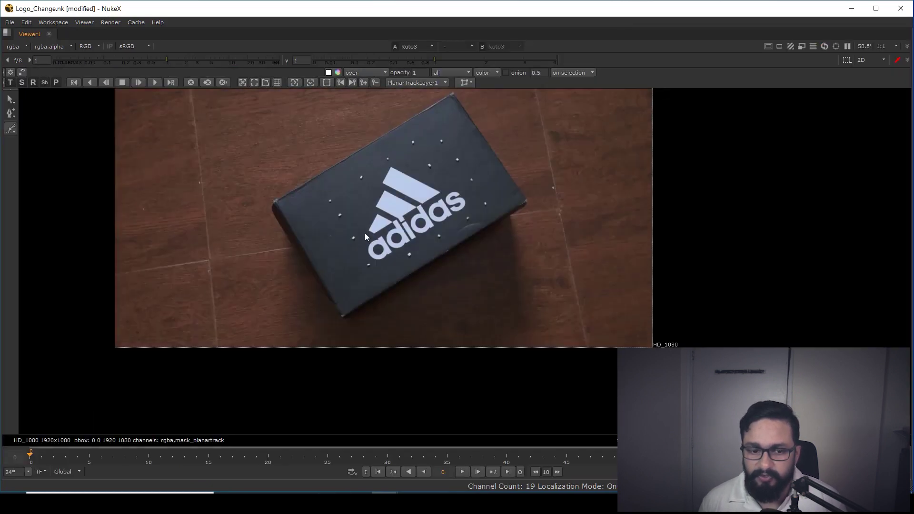
Step: Draw a closed four-point planar tracking shape just inside the edges of the box's top face
{"action": "scroll", "coordinate": [336, 222], "scroll_direction": "up", "scroll_amount": 4}
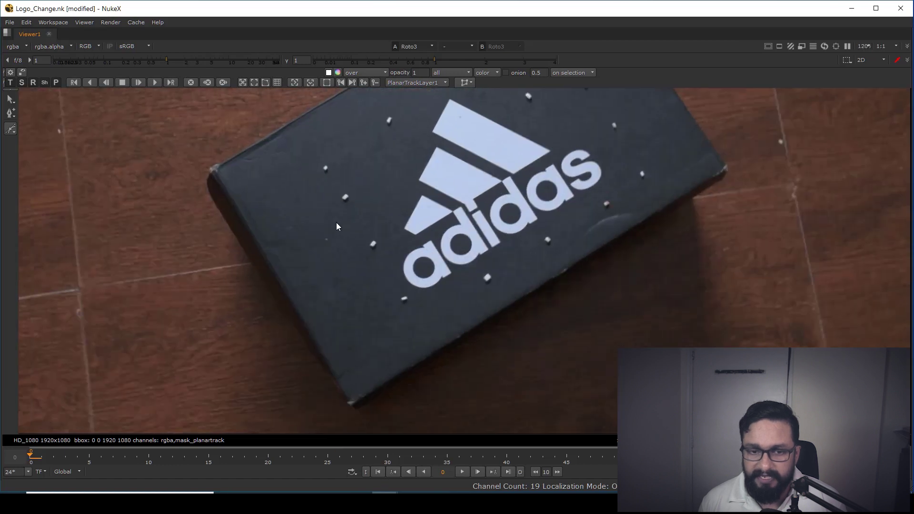
{"action": "left_click", "coordinate": [390, 372]}
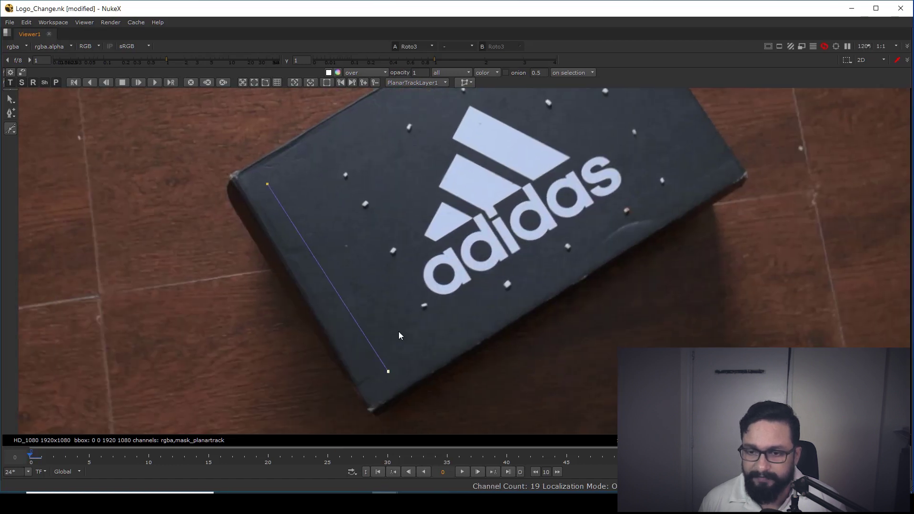
{"action": "left_click", "coordinate": [491, 253]}
{"action": "middle_click_drag", "start_coordinate": [513, 285], "coordinate": [546, 355]}
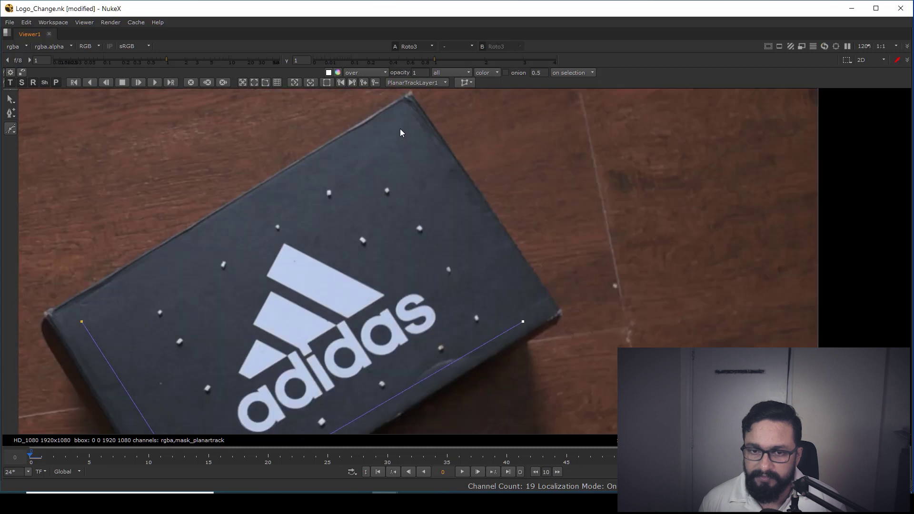
{"action": "left_click", "coordinate": [396, 125]}
{"action": "middle_click_drag", "start_coordinate": [100, 317], "coordinate": [220, 238]}
{"action": "left_click", "coordinate": [202, 245]}
{"action": "key", "text": "Return"}
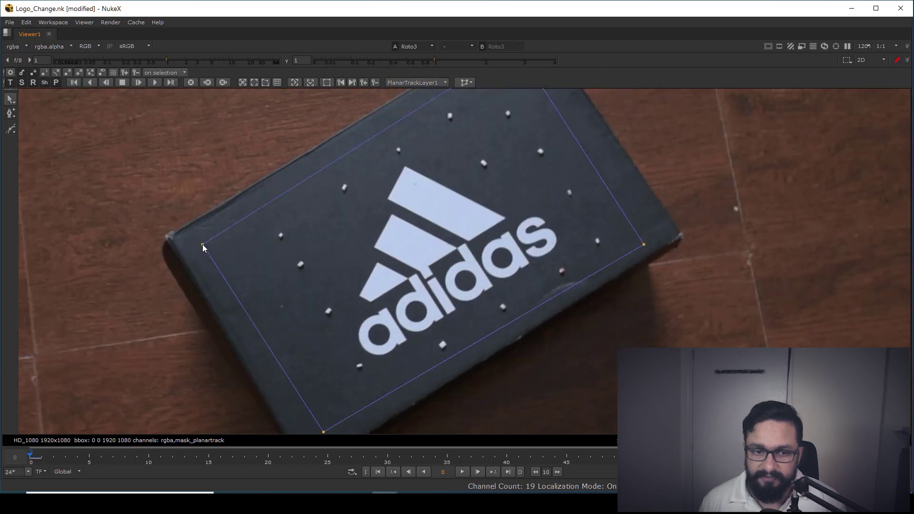
Step: Nudge the tracking shape's right and lowest corner points to follow the box edges more closely
{"action": "scroll", "coordinate": [329, 223], "scroll_direction": "down", "scroll_amount": 2}
{"action": "middle_click_drag", "start_coordinate": [373, 268], "coordinate": [371, 275]}
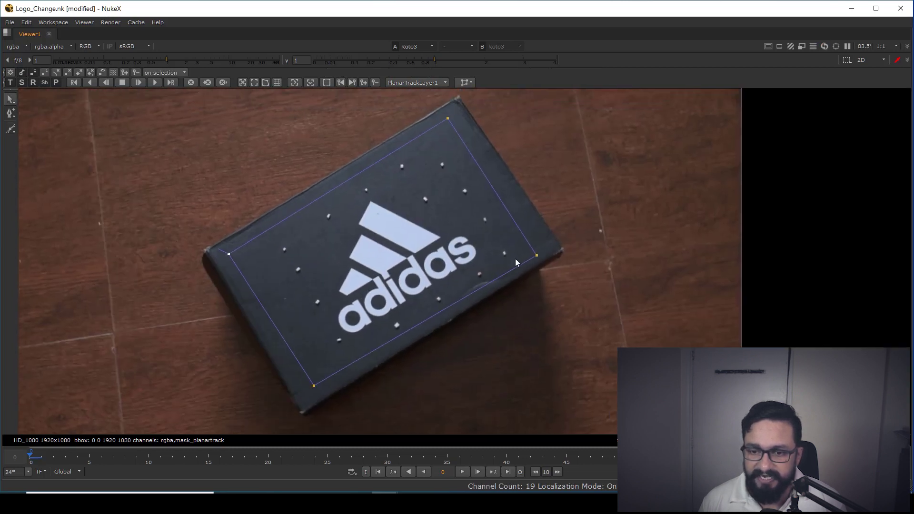
{"action": "left_click_drag", "start_coordinate": [537, 255], "coordinate": [533, 252]}
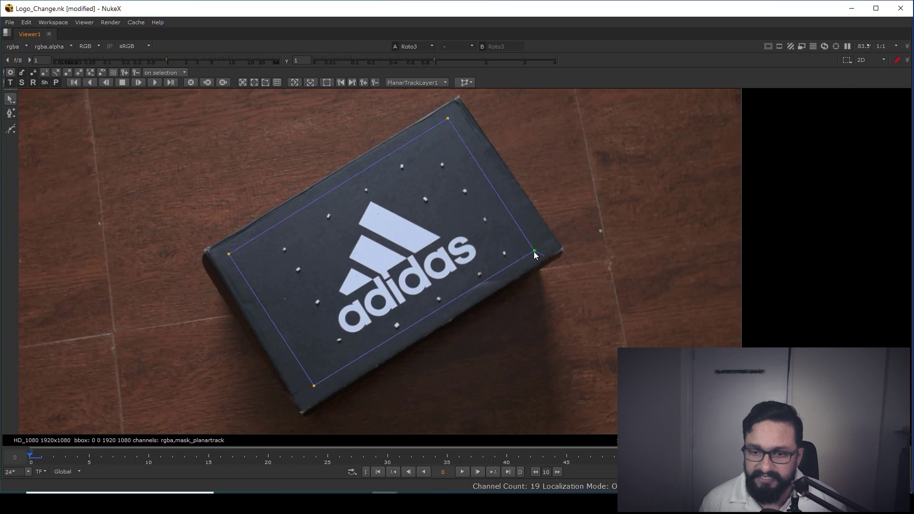
{"action": "left_click_drag", "start_coordinate": [314, 385], "coordinate": [314, 390]}
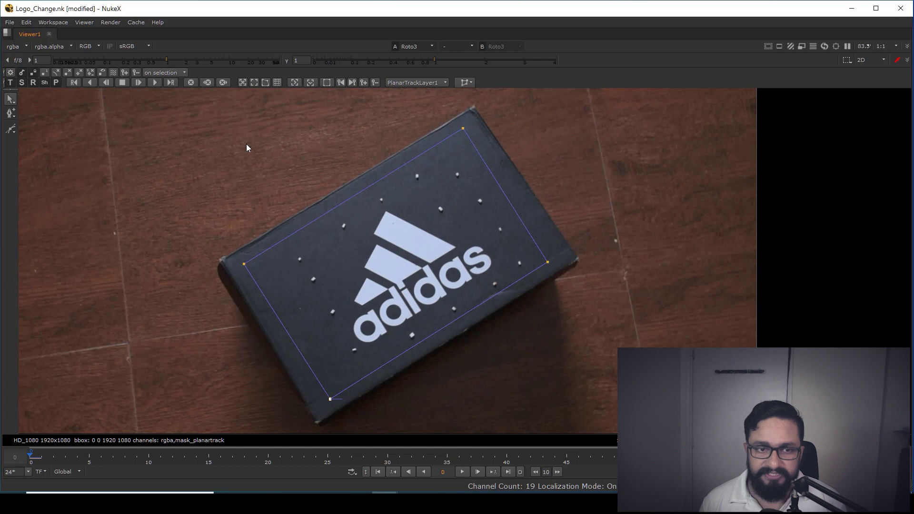
Step: Track the shape forward through frame 70 and check the result by scrubbing back to frame 22
{"action": "middle_click_drag", "start_coordinate": [364, 255], "coordinate": [355, 247]}
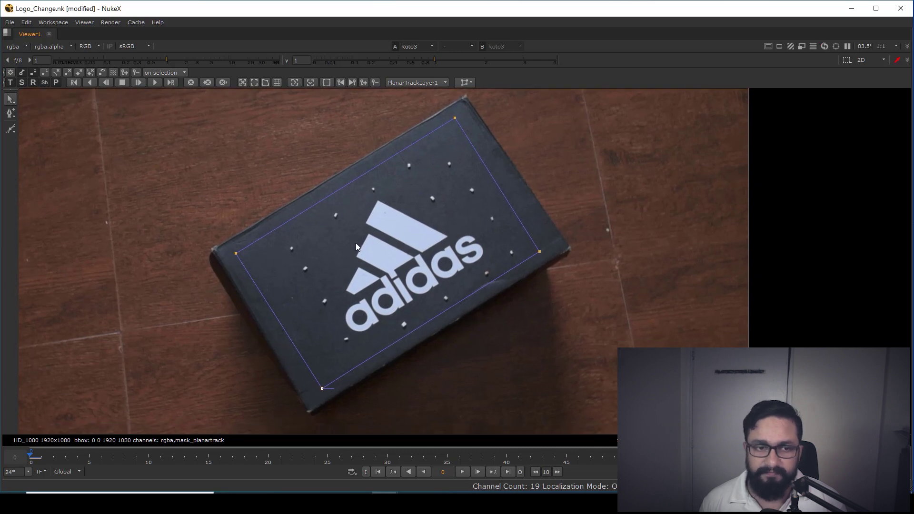
{"action": "left_click", "coordinate": [154, 82]}
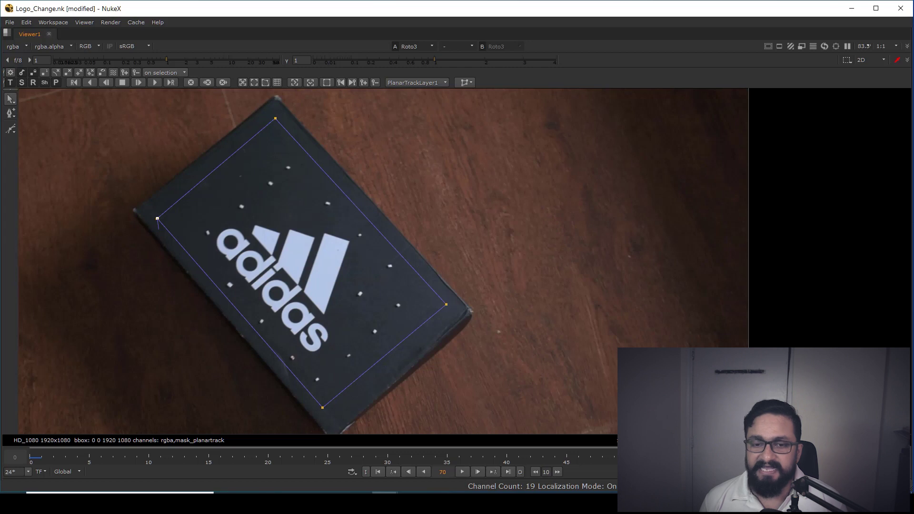
{"action": "left_click_drag", "start_coordinate": [857, 459], "coordinate": [292, 421]}
{"action": "key", "text": "f"}
Step: Place the planar tracking Roto node to the left of the duplicated Adidas Read node
{"action": "key", "text": "space"}
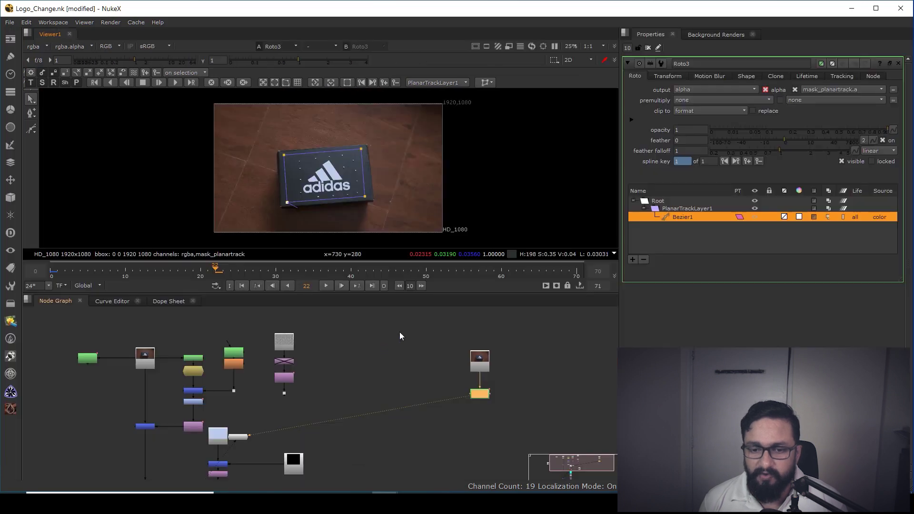
{"action": "middle_click_drag", "start_coordinate": [336, 369], "coordinate": [459, 354]}
{"action": "middle_click_drag", "start_coordinate": [595, 374], "coordinate": [552, 389]}
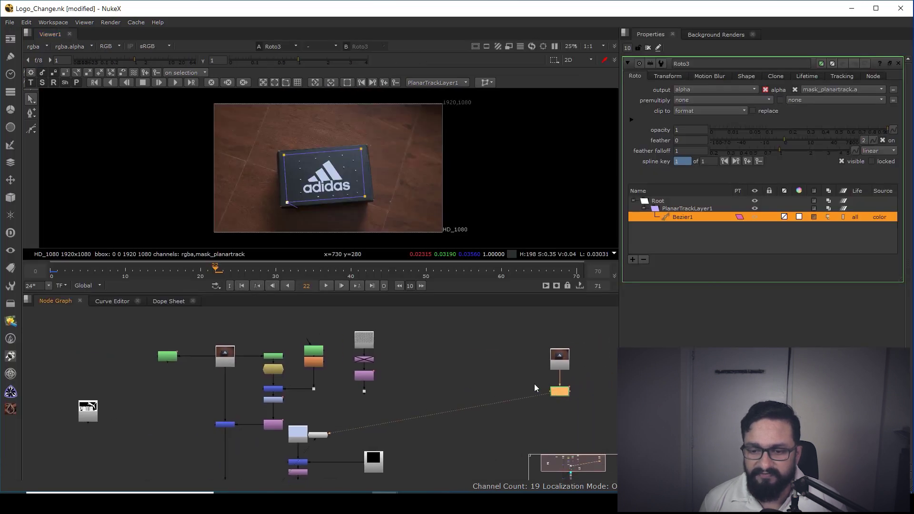
{"action": "left_click_drag", "start_coordinate": [555, 394], "coordinate": [498, 362]}
{"action": "middle_click_drag", "start_coordinate": [416, 169], "coordinate": [421, 165]}
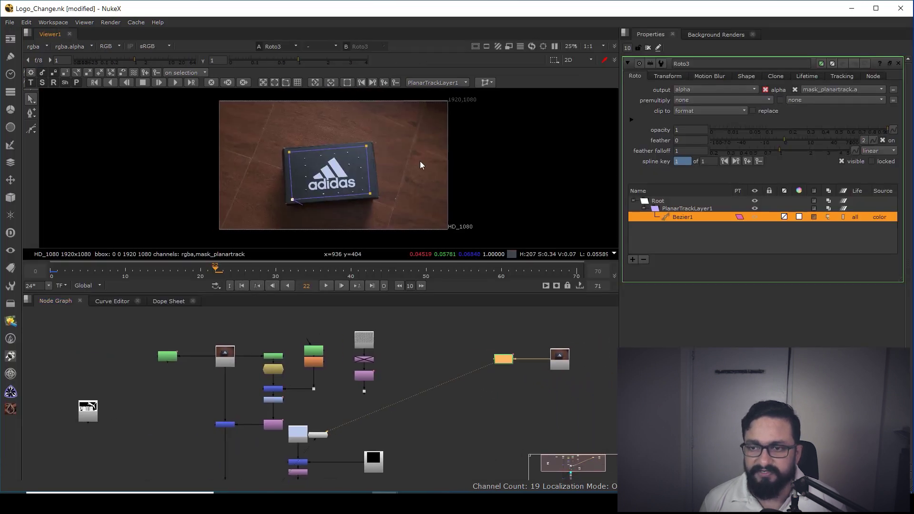
Step: Limit the maximum number of open node properties panels to 1
{"action": "double_click", "coordinate": [627, 48]}
{"action": "type", "text": "1"}
{"action": "key", "text": "Return"}
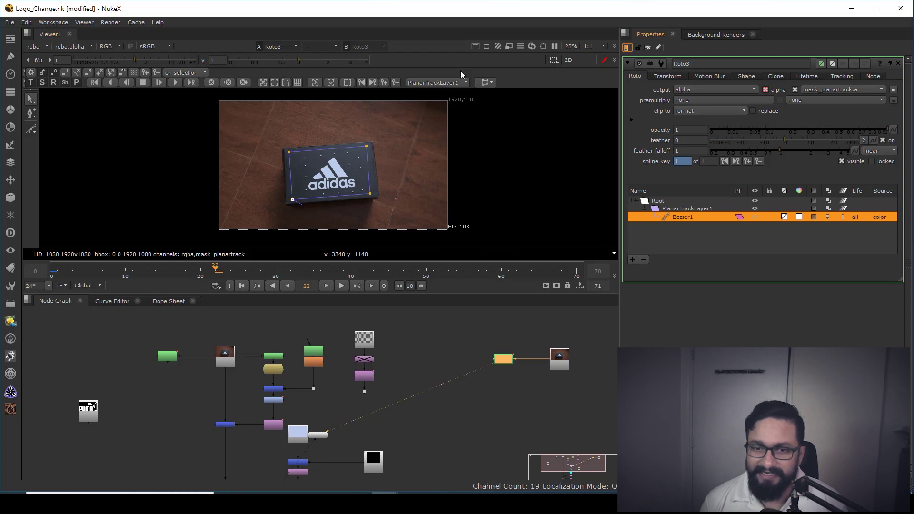
{"action": "scroll", "coordinate": [333, 195], "scroll_direction": "up", "scroll_amount": 6}
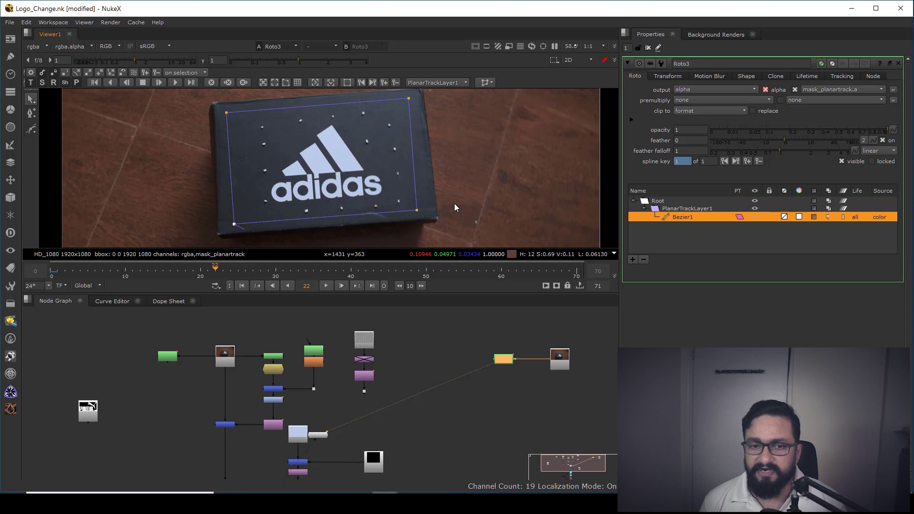
{"action": "scroll", "coordinate": [260, 127], "scroll_direction": "up", "scroll_amount": 1}
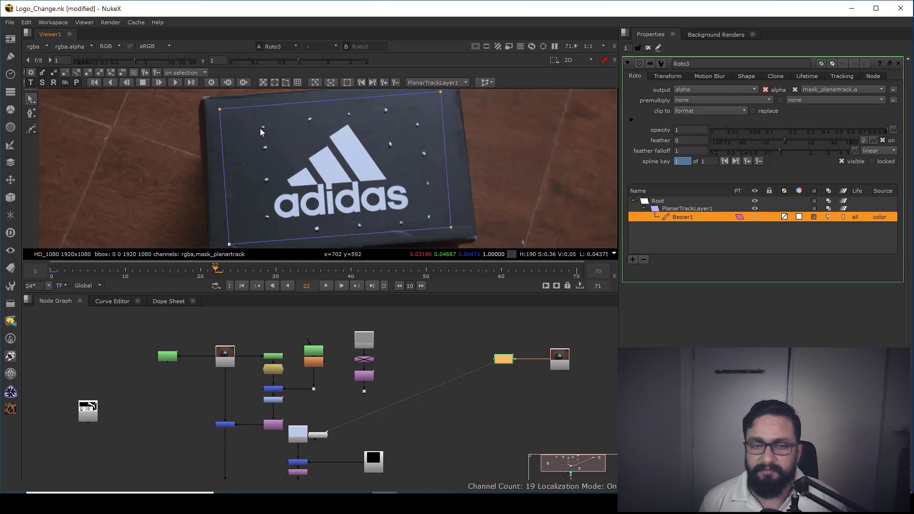
{"action": "middle_click_drag", "start_coordinate": [295, 175], "coordinate": [299, 153]}
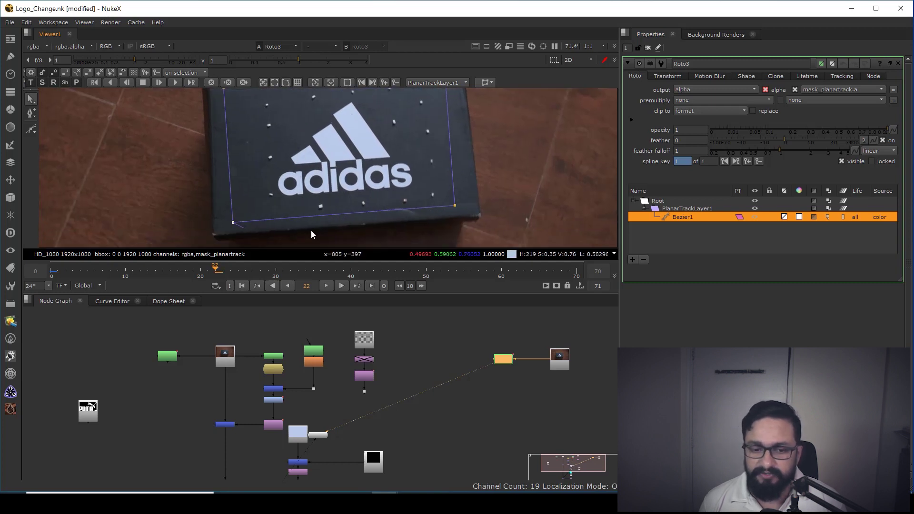
Step: Copy the existing RotoPaint and FrameHold (frame 0) nodes and paste them beside the duplicated Adidas Read node
{"action": "scroll", "coordinate": [505, 389], "scroll_direction": "up", "scroll_amount": 2}
{"action": "middle_click_drag", "start_coordinate": [527, 385], "coordinate": [486, 387]}
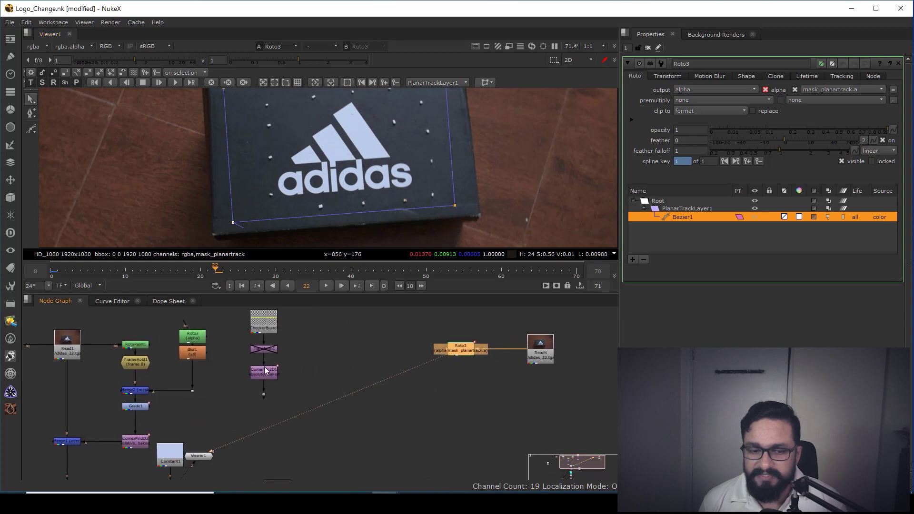
{"action": "scroll", "coordinate": [138, 349], "scroll_direction": "up", "scroll_amount": 3}
{"action": "middle_click_drag", "start_coordinate": [181, 359], "coordinate": [219, 364]}
{"action": "left_click_drag", "start_coordinate": [130, 324], "coordinate": [211, 396]}
{"action": "scroll", "coordinate": [405, 387], "scroll_direction": "down", "scroll_amount": 4}
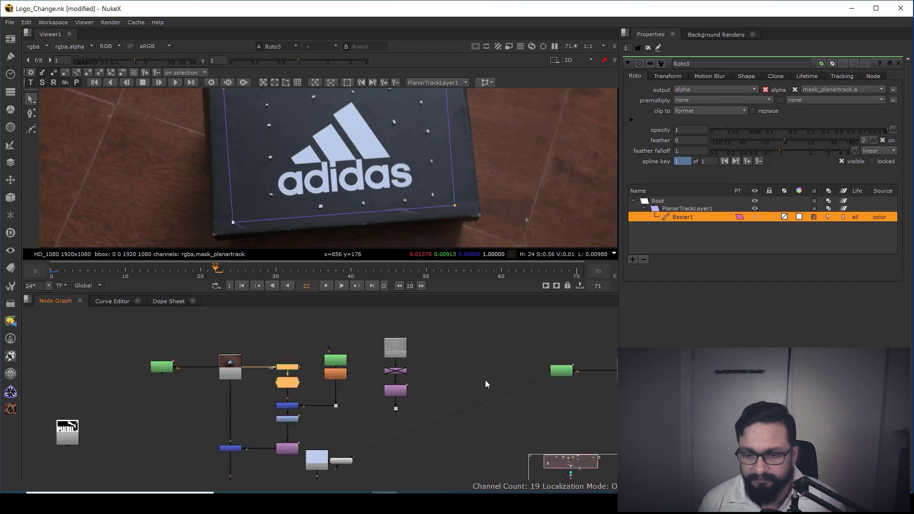
{"action": "middle_click_drag", "start_coordinate": [485, 380], "coordinate": [229, 383]}
{"action": "scroll", "coordinate": [437, 379], "scroll_direction": "up", "scroll_amount": 2}
{"action": "key", "text": "ctrl+v"}
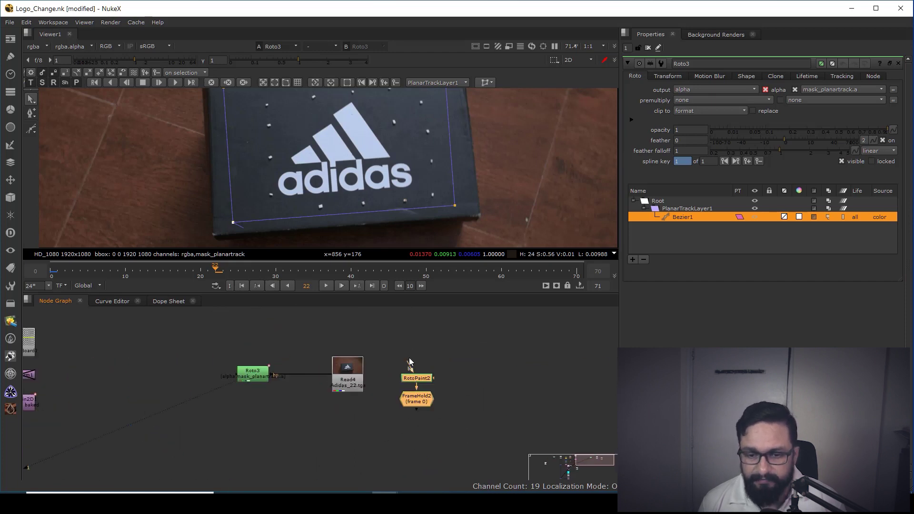
Step: Connect the pasted RotoPaint's bg input to the duplicated Adidas Read node and line up the RotoPaint and FrameHold nodes beside it
{"action": "left_click_drag", "start_coordinate": [399, 363], "coordinate": [347, 376]}
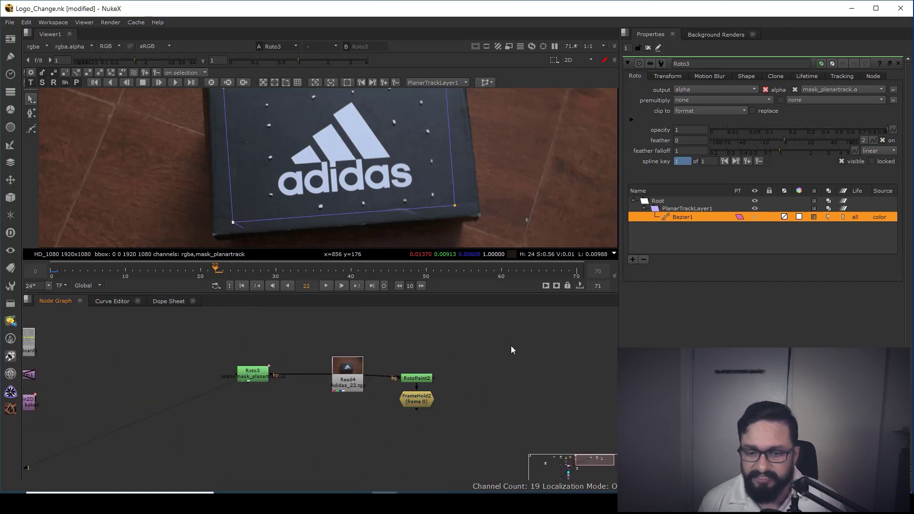
{"action": "left_click_drag", "start_coordinate": [510, 345], "coordinate": [387, 425]}
{"action": "left_click_drag", "start_coordinate": [418, 402], "coordinate": [429, 398]}
{"action": "left_click", "coordinate": [484, 391]}
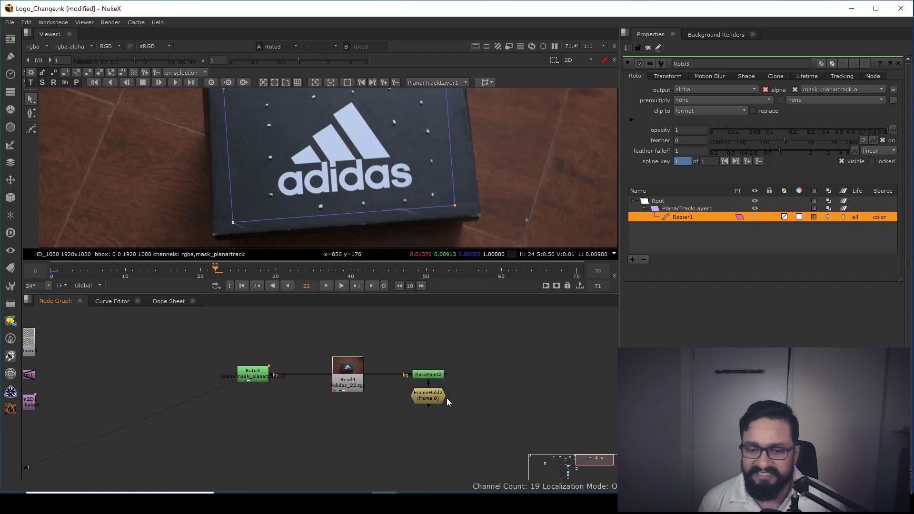
Step: Display the pasted FrameHold's output at frame 0 with all node properties panels closed
{"action": "left_click", "coordinate": [427, 396]}
{"action": "key", "text": "1"}
{"action": "scroll", "coordinate": [351, 174], "scroll_direction": "down", "scroll_amount": 3}
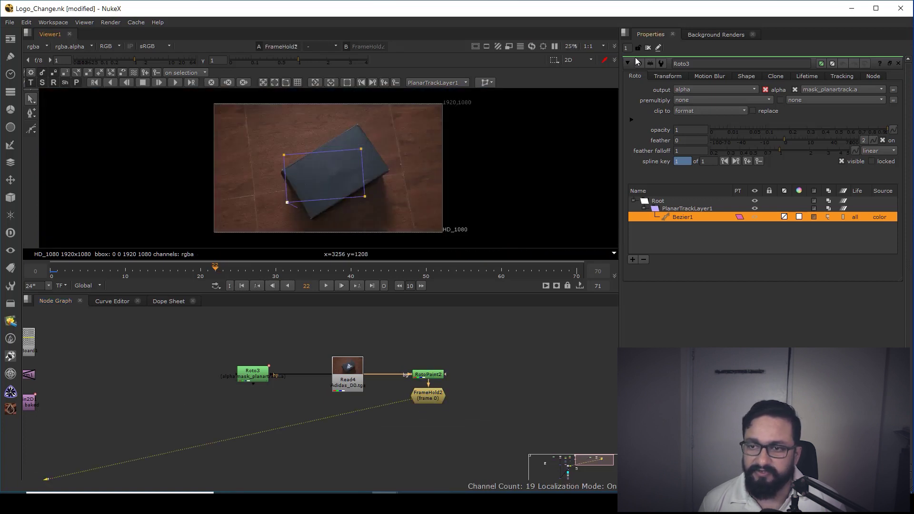
{"action": "left_click", "coordinate": [648, 47]}
{"action": "scroll", "coordinate": [337, 165], "scroll_direction": "up", "scroll_amount": 2}
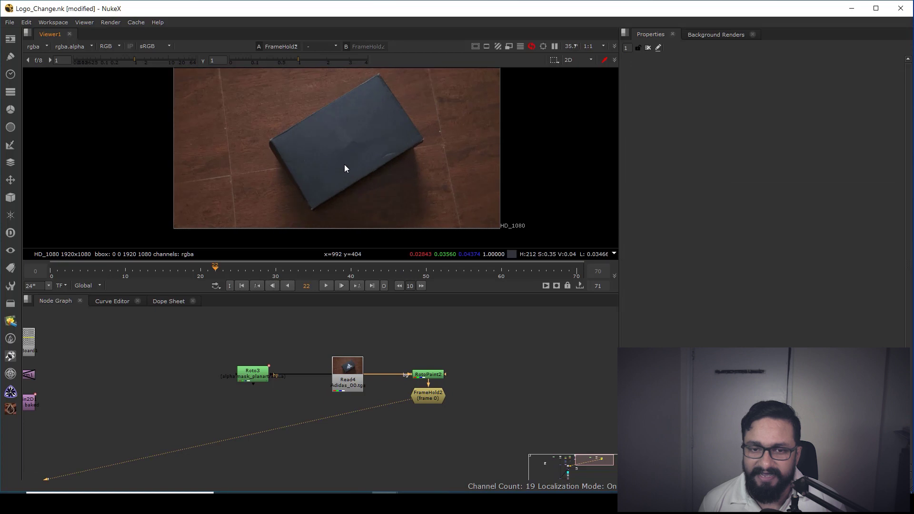
{"action": "left_click", "coordinate": [241, 285]}
{"action": "scroll", "coordinate": [435, 376], "scroll_direction": "up", "scroll_amount": 3}
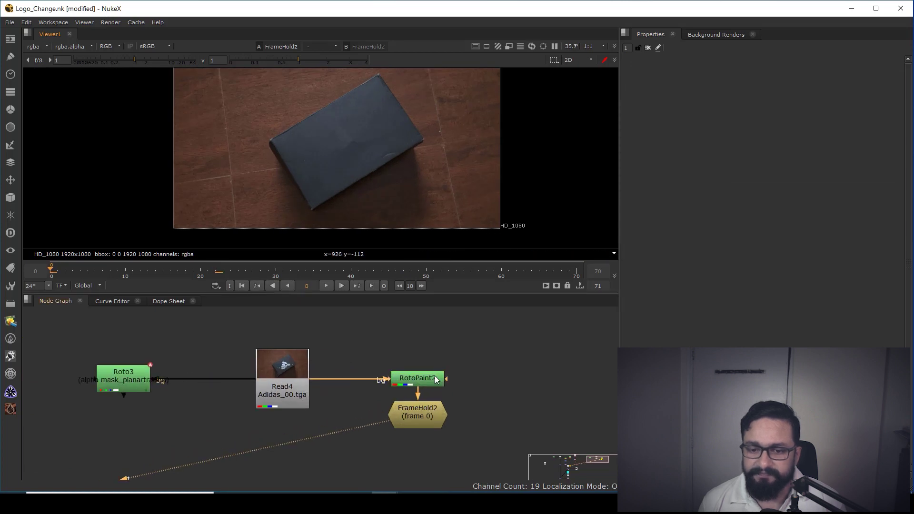
Step: Inspect the pasted RotoPaint's clone strokes and compare the new node branch with the original node setup
{"action": "double_click", "coordinate": [413, 376]}
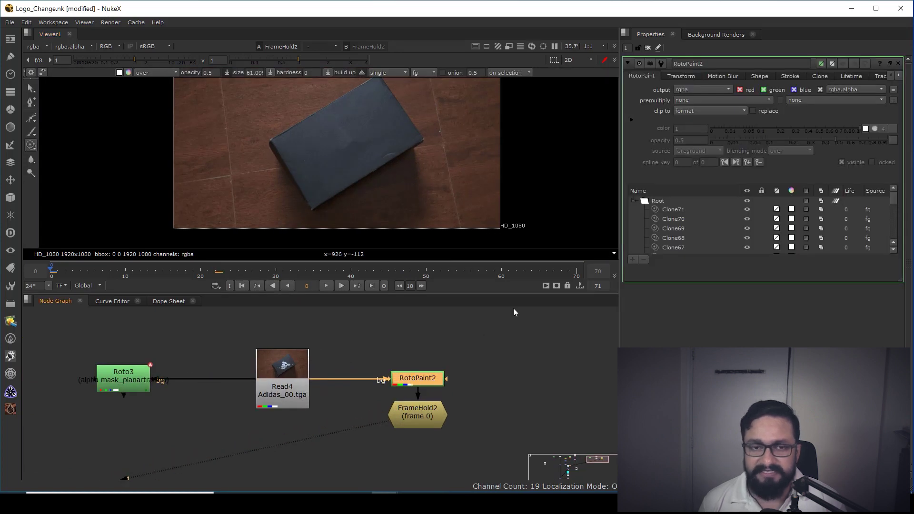
{"action": "scroll", "coordinate": [431, 405], "scroll_direction": "down", "scroll_amount": 3}
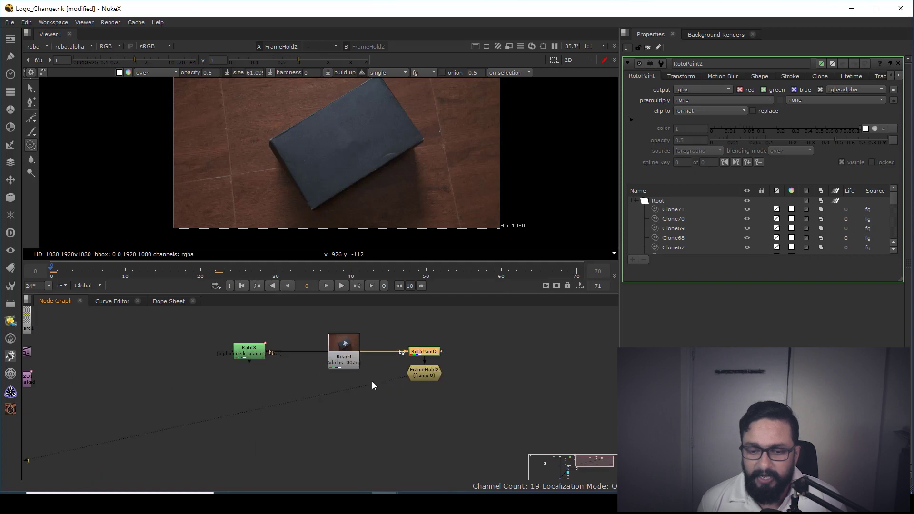
{"action": "left_click_drag", "start_coordinate": [248, 354], "coordinate": [244, 353]}
{"action": "scroll", "coordinate": [286, 378], "scroll_direction": "down", "scroll_amount": 5}
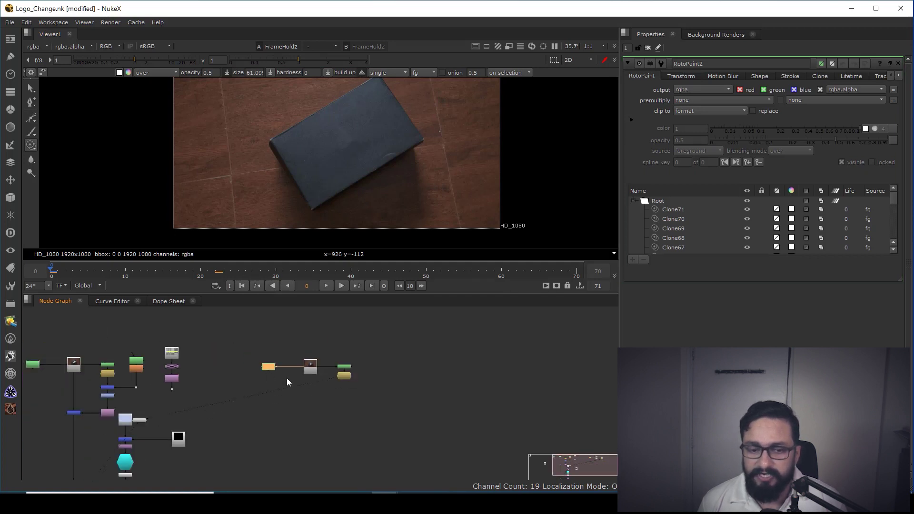
{"action": "middle_click_drag", "start_coordinate": [249, 396], "coordinate": [374, 380]}
{"action": "scroll", "coordinate": [354, 367], "scroll_direction": "up", "scroll_amount": 5}
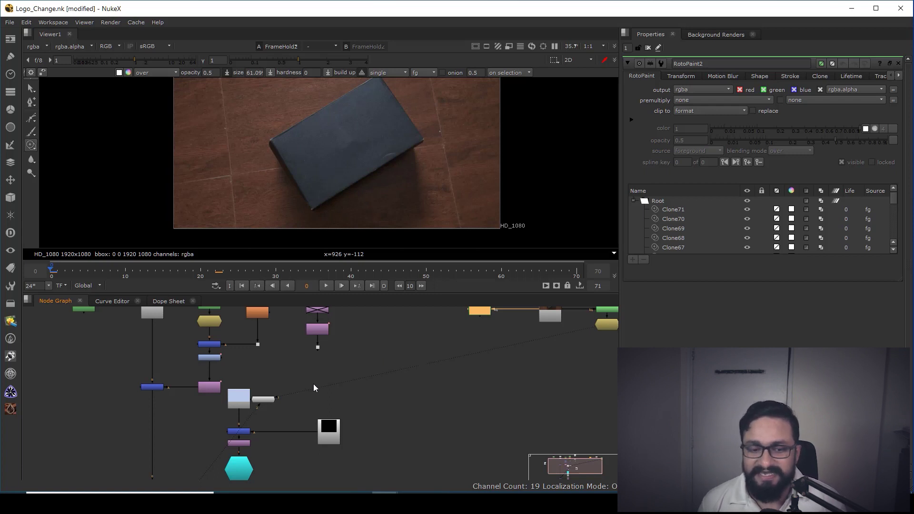
{"action": "scroll", "coordinate": [314, 383], "scroll_direction": "up", "scroll_amount": 3}
{"action": "middle_click_drag", "start_coordinate": [533, 373], "coordinate": [383, 407]}
{"action": "scroll", "coordinate": [400, 404], "scroll_direction": "down", "scroll_amount": 3}
{"action": "scroll", "coordinate": [384, 400], "scroll_direction": "up", "scroll_amount": 2}
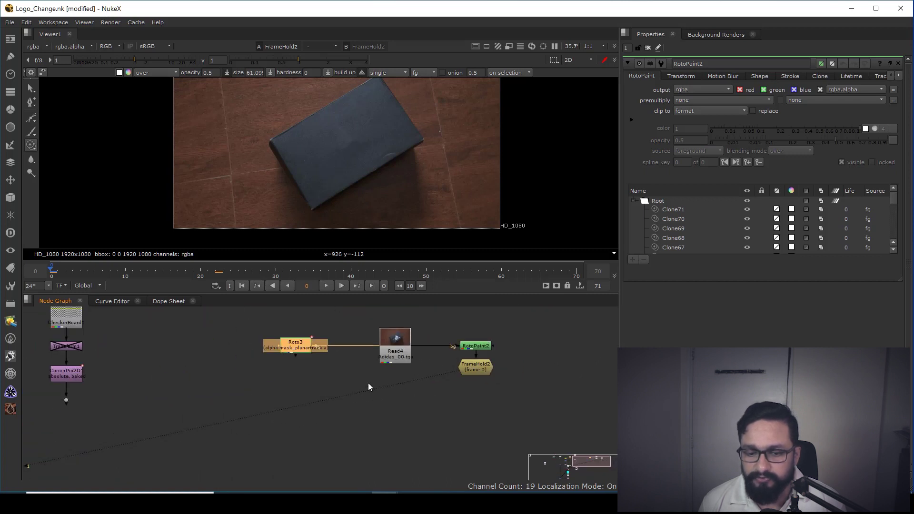
Step: Export the planar track of the tracked Roto node as a CornerPin2D (relative, baked) and place it below the FrameHold
{"action": "double_click", "coordinate": [301, 348]}
{"action": "left_click", "coordinate": [682, 218]}
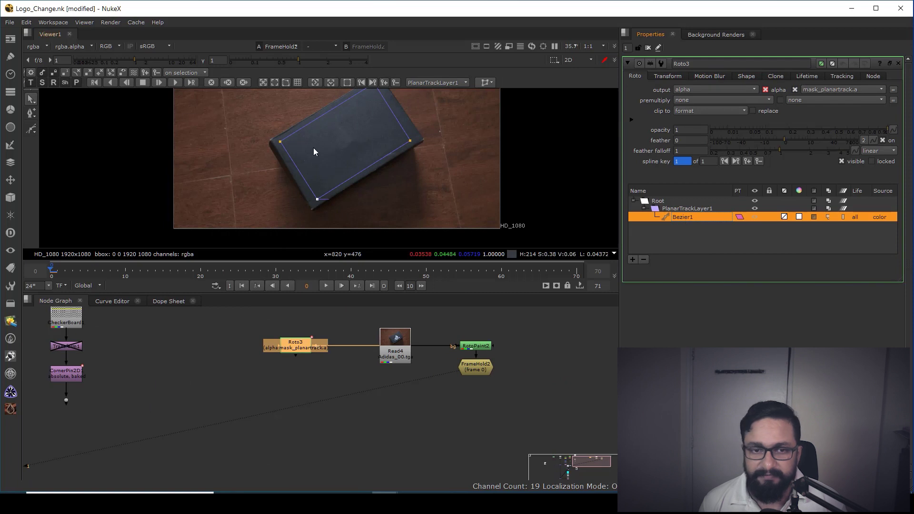
{"action": "left_click", "coordinate": [489, 82]}
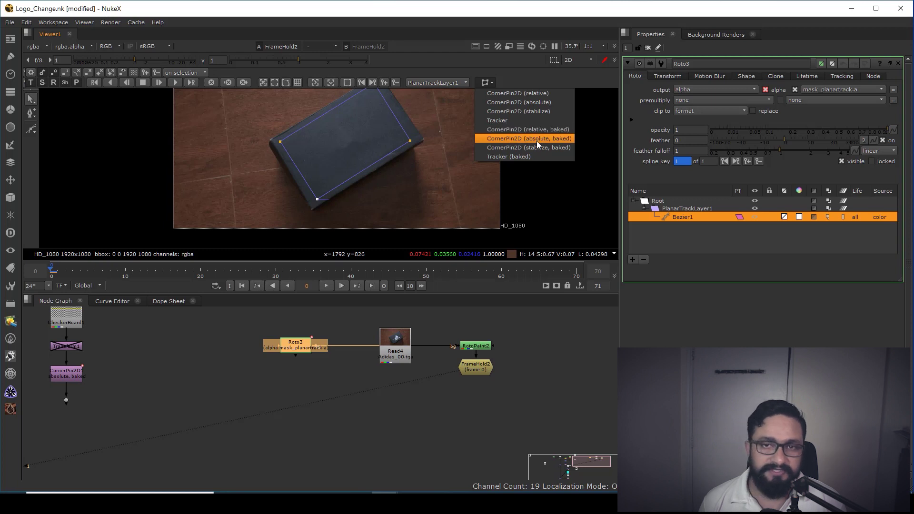
{"action": "left_click", "coordinate": [536, 129]}
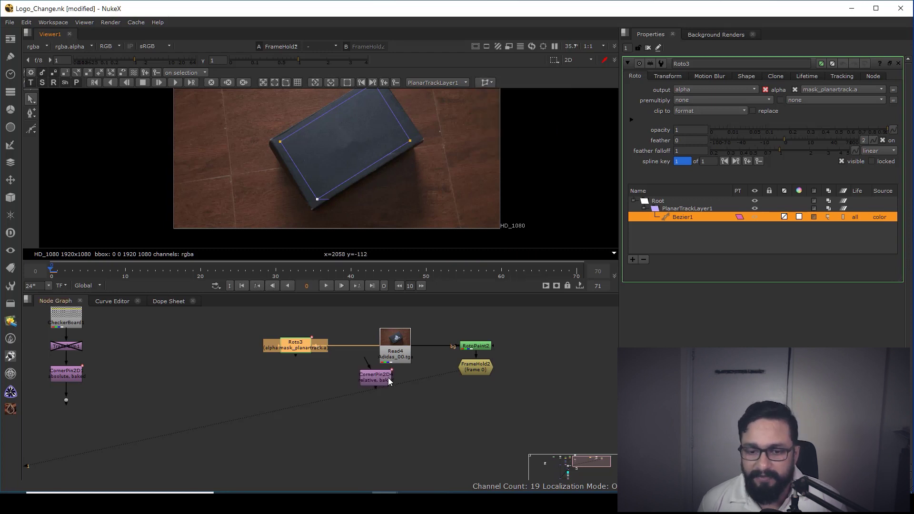
{"action": "left_click_drag", "start_coordinate": [388, 378], "coordinate": [554, 406]}
{"action": "middle_click_drag", "start_coordinate": [405, 390], "coordinate": [362, 353]}
Step: Add a Roto node beside the FrameHold and draw a four-point Bezier just inside the edges of the box's top face
{"action": "left_click", "coordinate": [401, 395]}
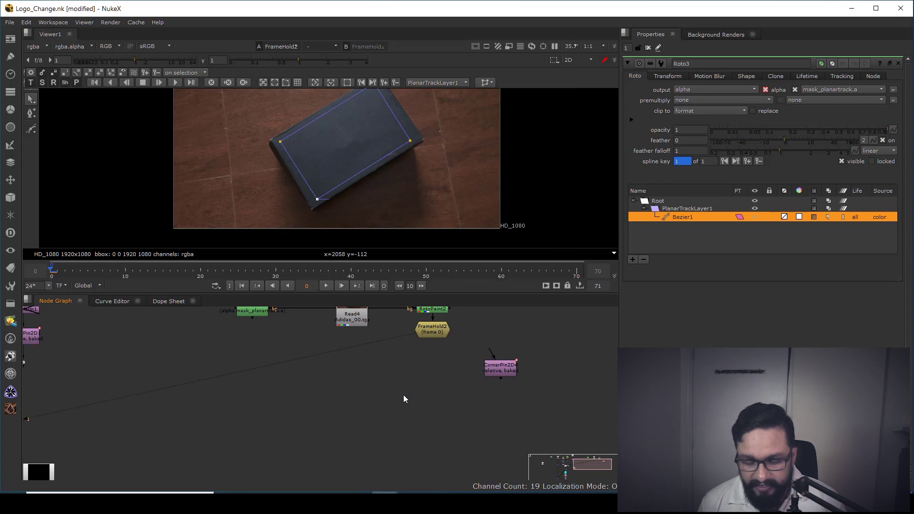
{"action": "key", "text": "o"}
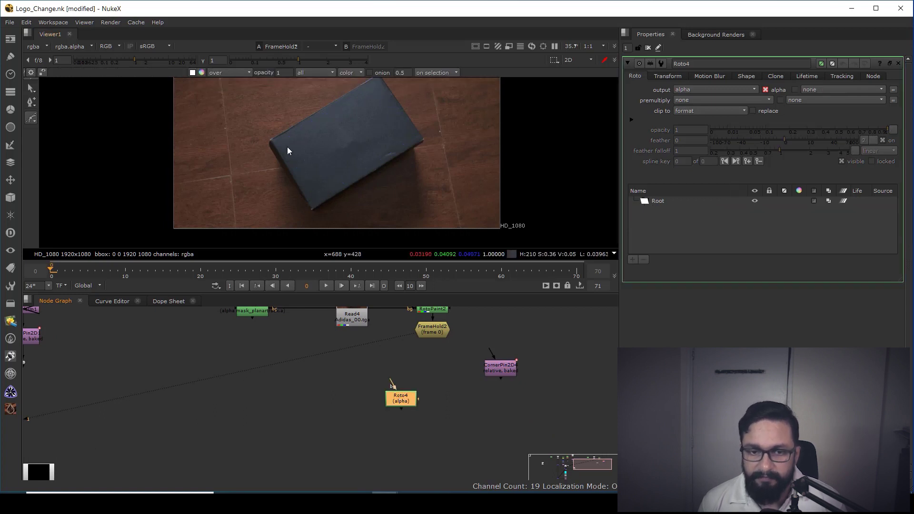
{"action": "scroll", "coordinate": [287, 147], "scroll_direction": "up", "scroll_amount": 2}
{"action": "scroll", "coordinate": [276, 150], "scroll_direction": "up", "scroll_amount": 2}
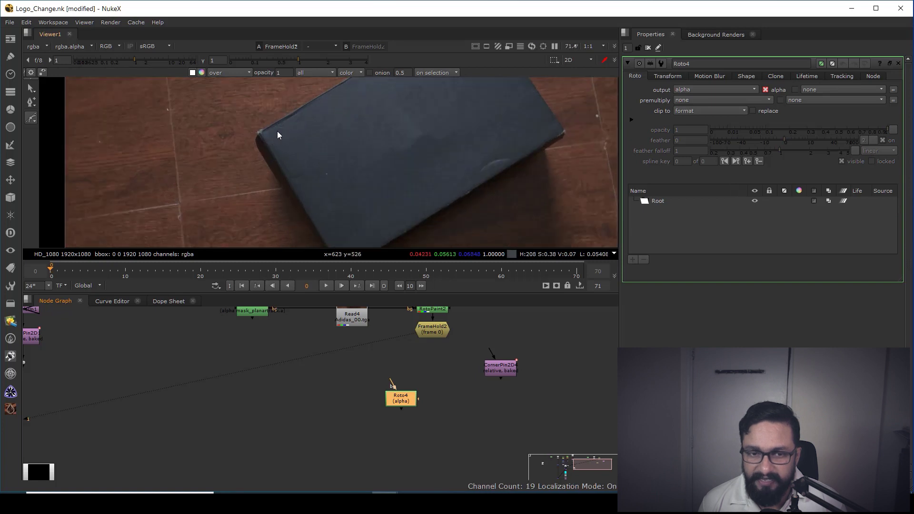
{"action": "left_click", "coordinate": [277, 131]}
{"action": "middle_click_drag", "start_coordinate": [354, 245], "coordinate": [321, 204]}
{"action": "left_click", "coordinate": [321, 204]}
{"action": "middle_click_drag", "start_coordinate": [534, 107], "coordinate": [436, 157]}
{"action": "left_click", "coordinate": [426, 147]}
{"action": "left_click", "coordinate": [367, 108]}
{"action": "key", "text": "Return"}
{"action": "left_click_drag", "start_coordinate": [430, 164], "coordinate": [427, 165]}
{"action": "left_click", "coordinate": [452, 372]}
{"action": "left_click_drag", "start_coordinate": [401, 398], "coordinate": [404, 397]}
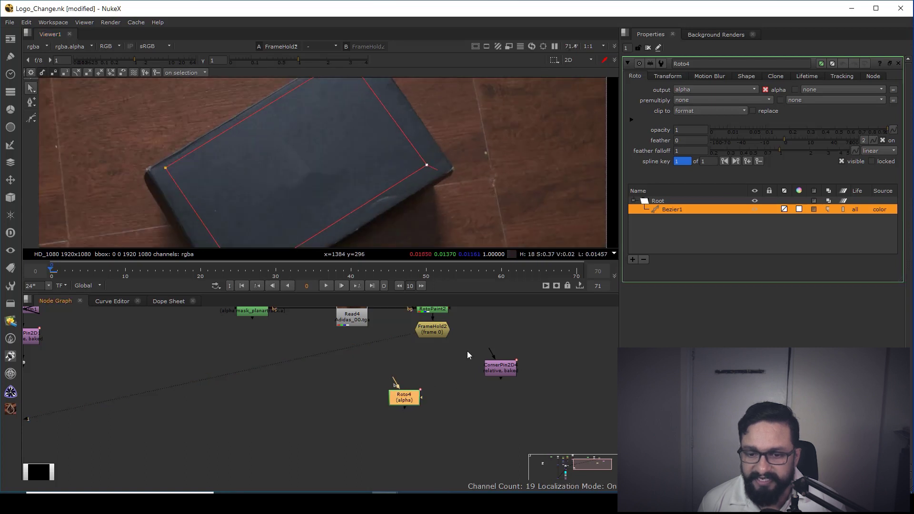
{"action": "left_click", "coordinate": [467, 351]}
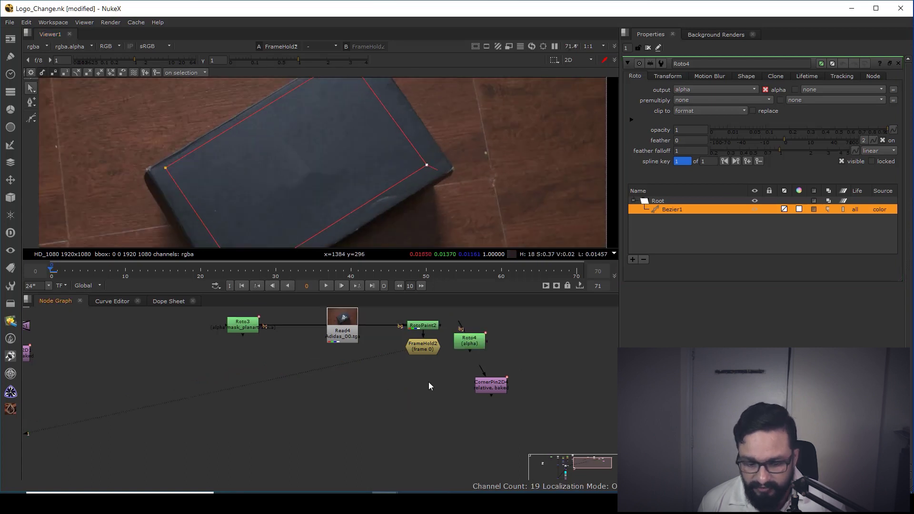
Step: Add a Merge node with B connected to the FrameHold and A to the new Roto, routing the A pipe through a corner dot
{"action": "middle_click_drag", "start_coordinate": [427, 381], "coordinate": [418, 384]}
{"action": "key", "text": "m"}
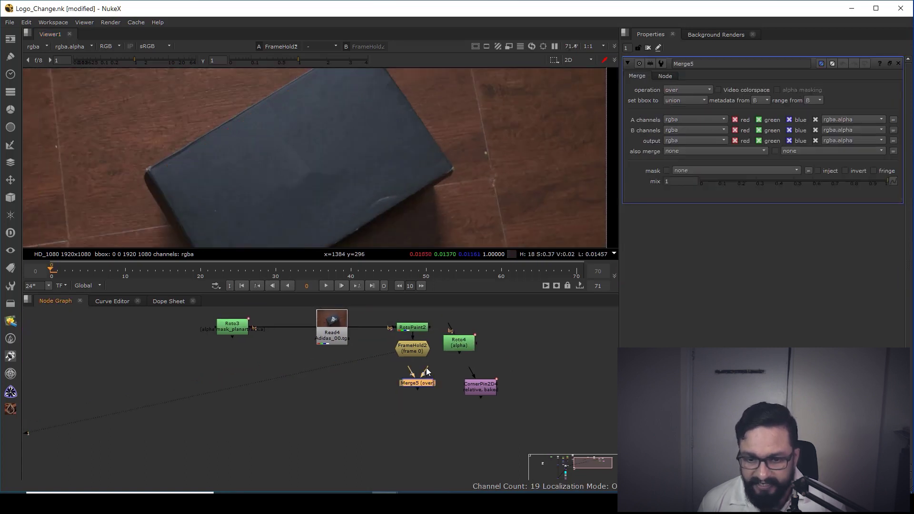
{"action": "left_click_drag", "start_coordinate": [426, 369], "coordinate": [412, 347]}
{"action": "left_click_drag", "start_coordinate": [427, 383], "coordinate": [461, 335]}
{"action": "left_click", "coordinate": [439, 373], "text": "ctrl"}
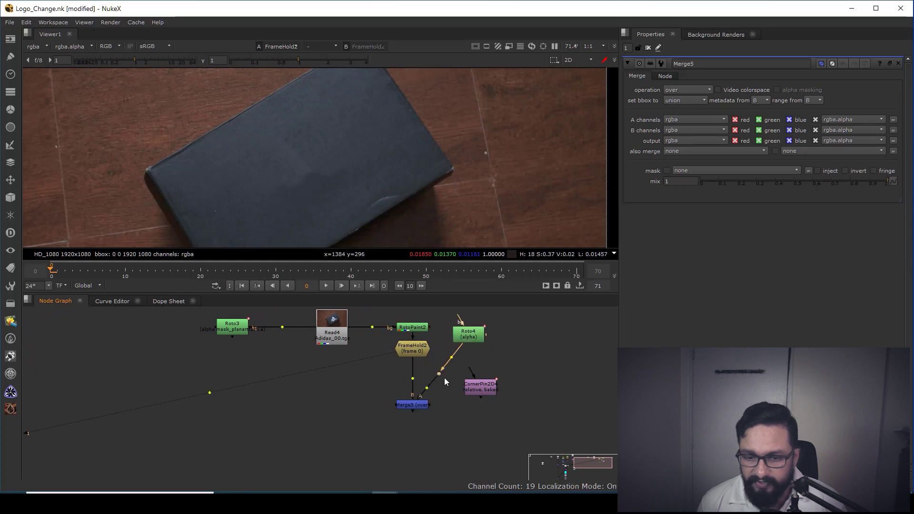
{"action": "left_click_drag", "start_coordinate": [439, 374], "coordinate": [473, 406], "text": "ctrl"}
Step: View the new Merge and set its operation to mask
{"action": "left_click", "coordinate": [419, 405]}
{"action": "key", "text": "1"}
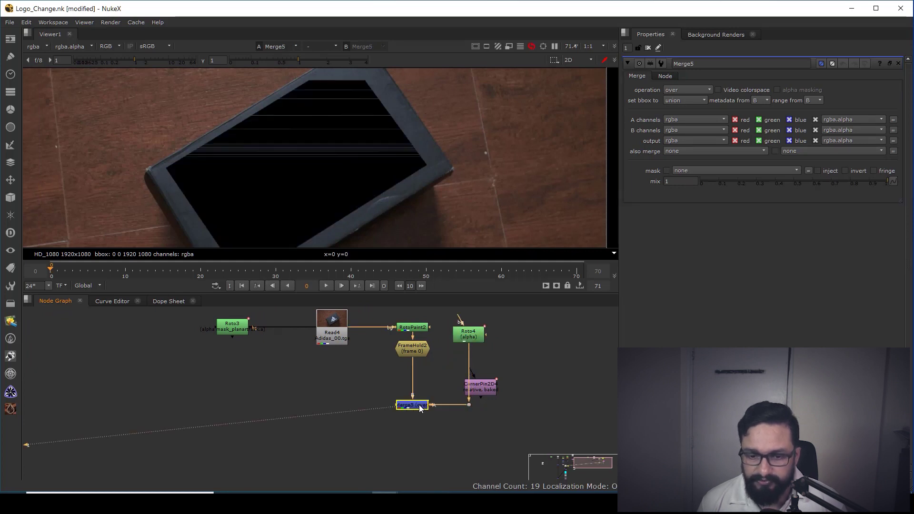
{"action": "left_click", "coordinate": [680, 90]}
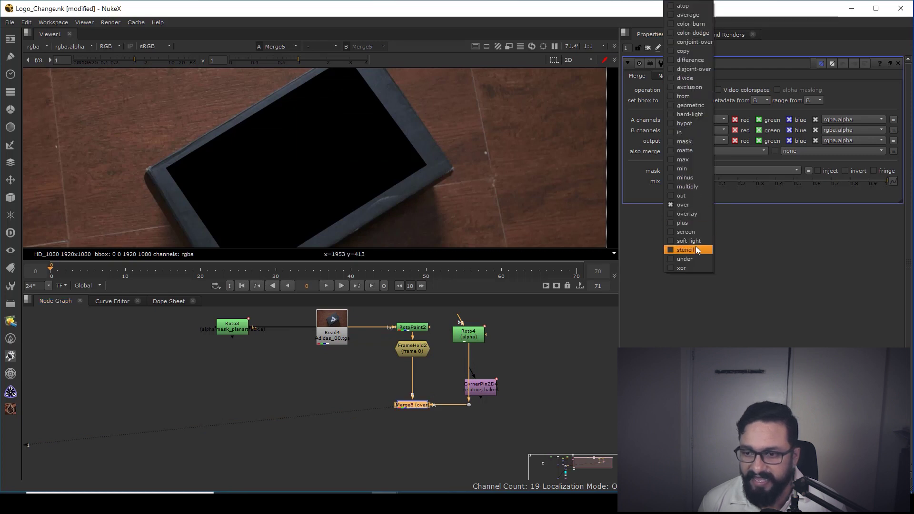
{"action": "left_click", "coordinate": [684, 141]}
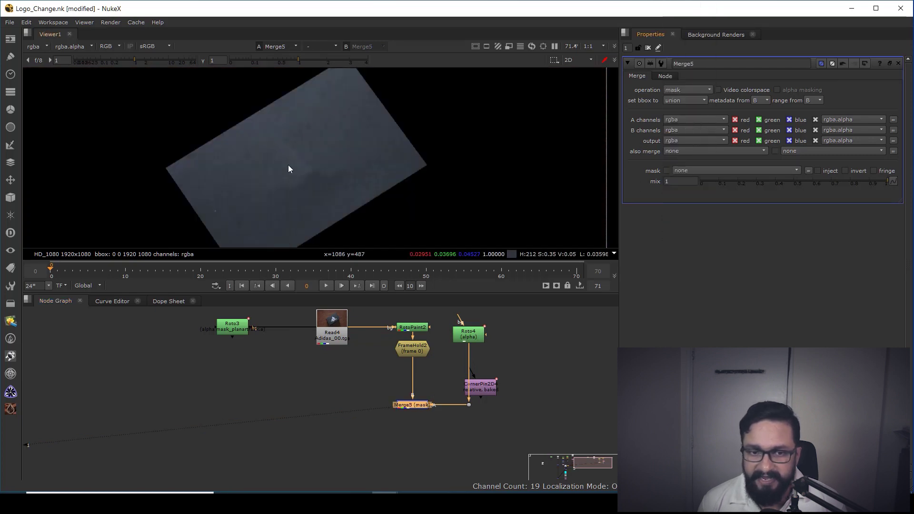
{"action": "scroll", "coordinate": [305, 152], "scroll_direction": "down", "scroll_amount": 3}
{"action": "scroll", "coordinate": [510, 382], "scroll_direction": "down", "scroll_amount": 2}
{"action": "scroll", "coordinate": [510, 380], "scroll_direction": "down", "scroll_amount": 1}
Step: Connect the CornerPin2D (relative, baked) below the masking Merge, open its properties and display its output
{"action": "left_click_drag", "start_coordinate": [497, 384], "coordinate": [451, 433]}
{"action": "scroll", "coordinate": [399, 397], "scroll_direction": "up", "scroll_amount": 1}
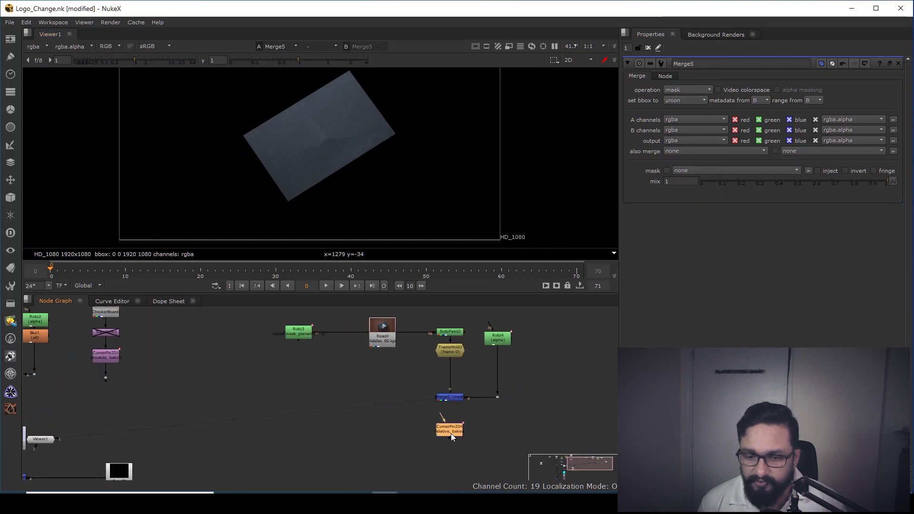
{"action": "left_click_drag", "start_coordinate": [453, 401], "coordinate": [458, 432]}
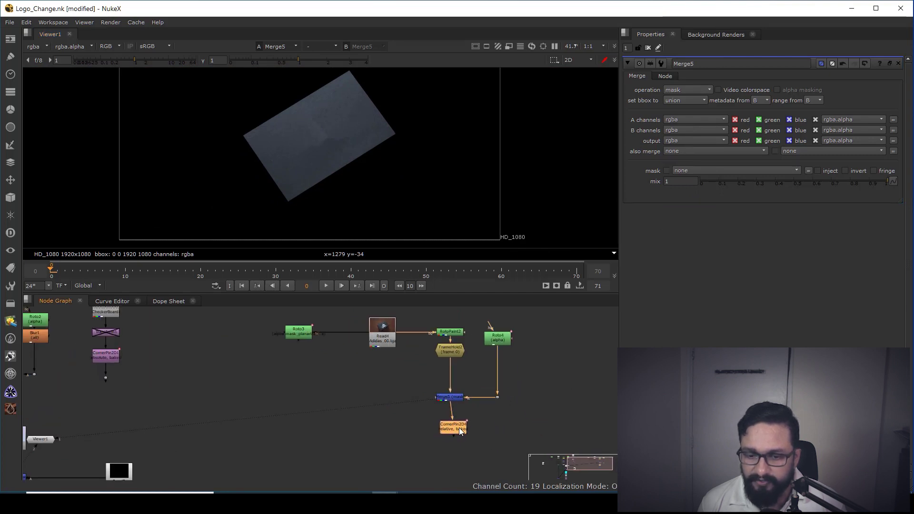
{"action": "double_click", "coordinate": [458, 433]}
{"action": "key", "text": "1"}
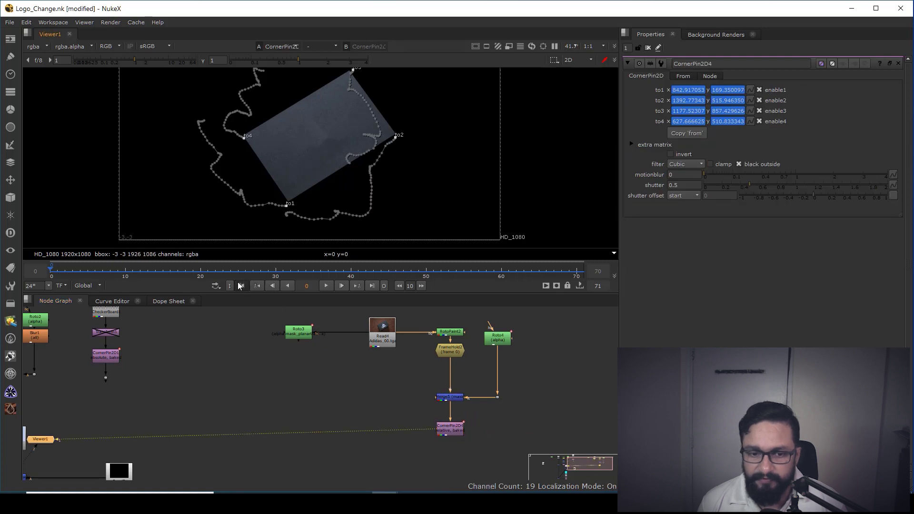
Step: Play the corner-pinned patch to check its motion, then return to the first frame
{"action": "left_click", "coordinate": [325, 285]}
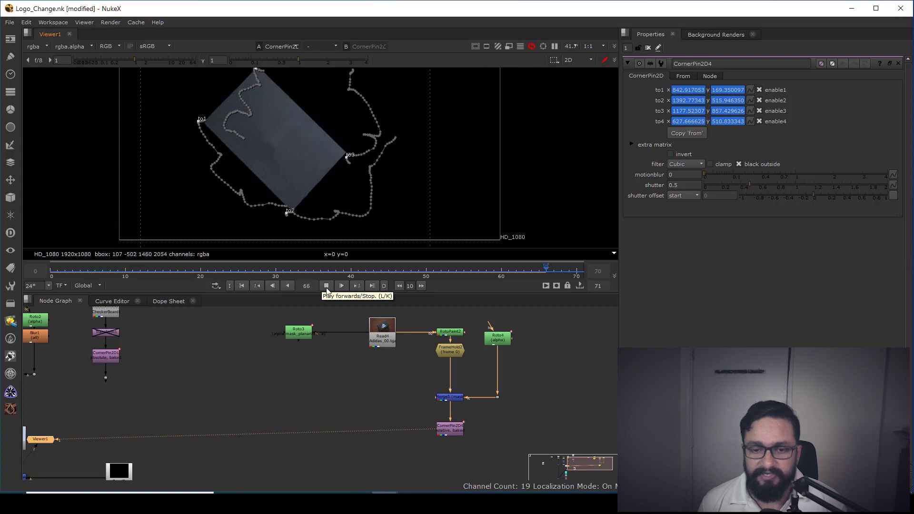
{"action": "left_click", "coordinate": [326, 285]}
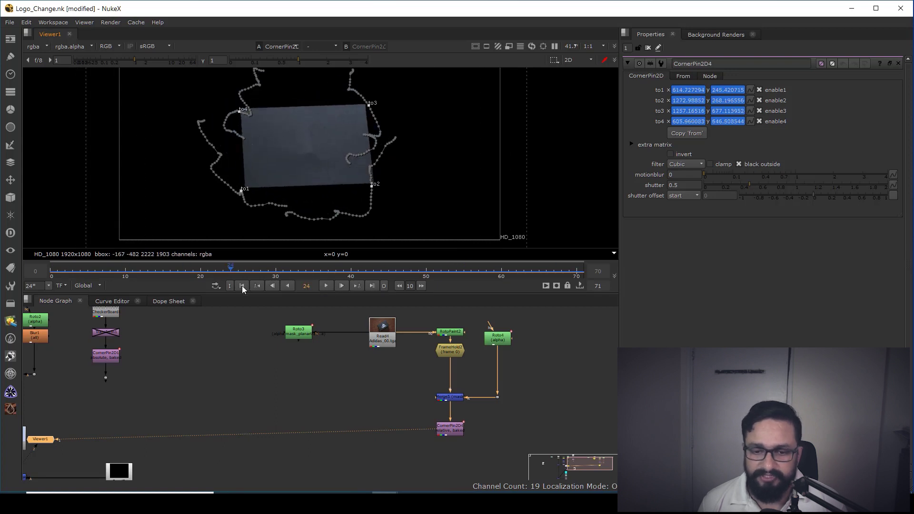
{"action": "left_click", "coordinate": [242, 286]}
Step: Merge the corner-pinned clean patch over the duplicated Adidas Read node and display the result
{"action": "middle_click_drag", "start_coordinate": [390, 414], "coordinate": [378, 378]}
{"action": "key", "text": "m"}
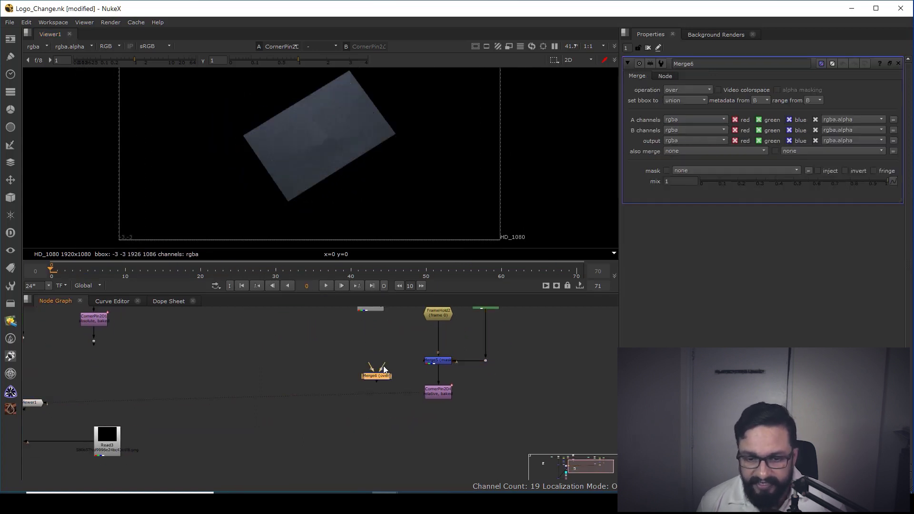
{"action": "left_click_drag", "start_coordinate": [369, 313], "coordinate": [370, 310]}
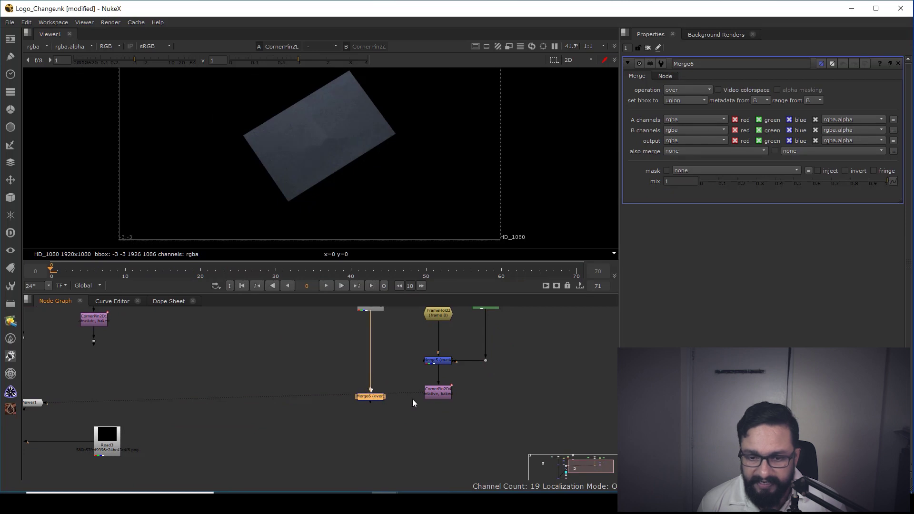
{"action": "key", "text": "1"}
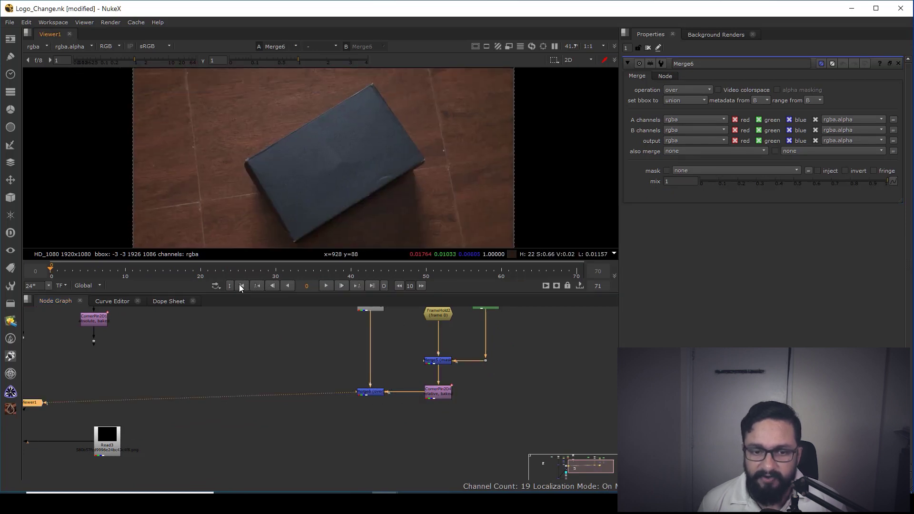
Step: Play the merged composite through twice to check how the clean patch follows the moving box
{"action": "left_click", "coordinate": [326, 285]}
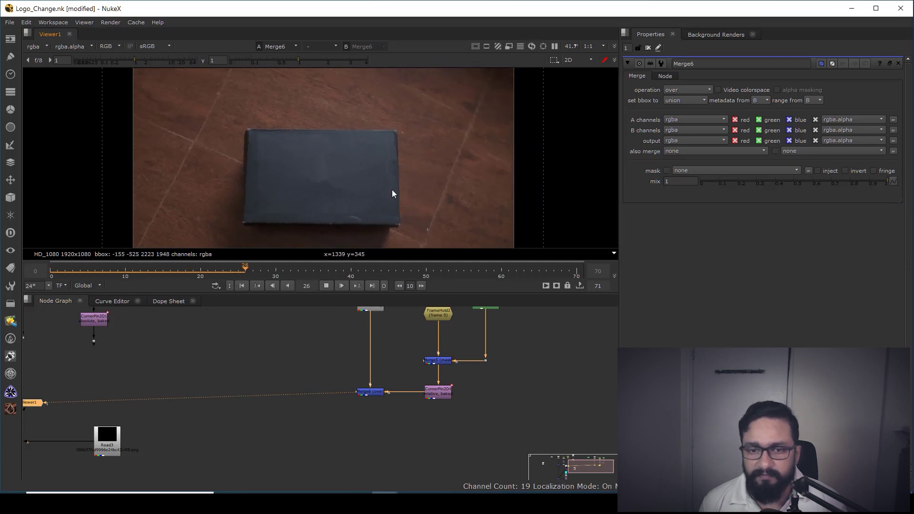
{"action": "left_click", "coordinate": [326, 286]}
{"action": "middle_click_drag", "start_coordinate": [284, 190], "coordinate": [320, 191]}
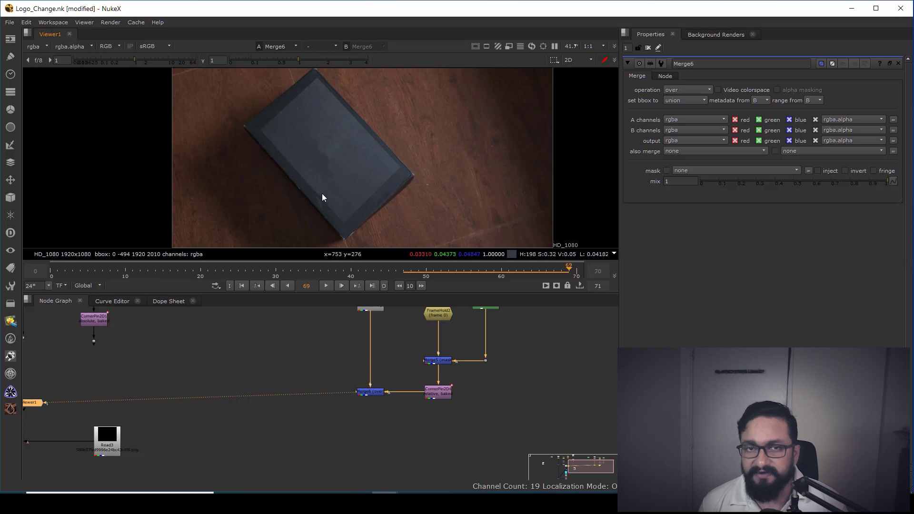
{"action": "left_click", "coordinate": [242, 285]}
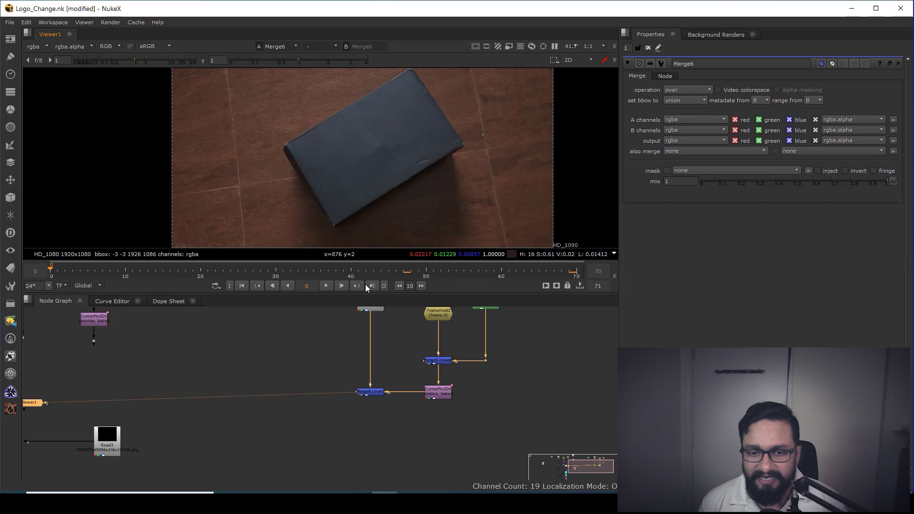
{"action": "left_click", "coordinate": [326, 286]}
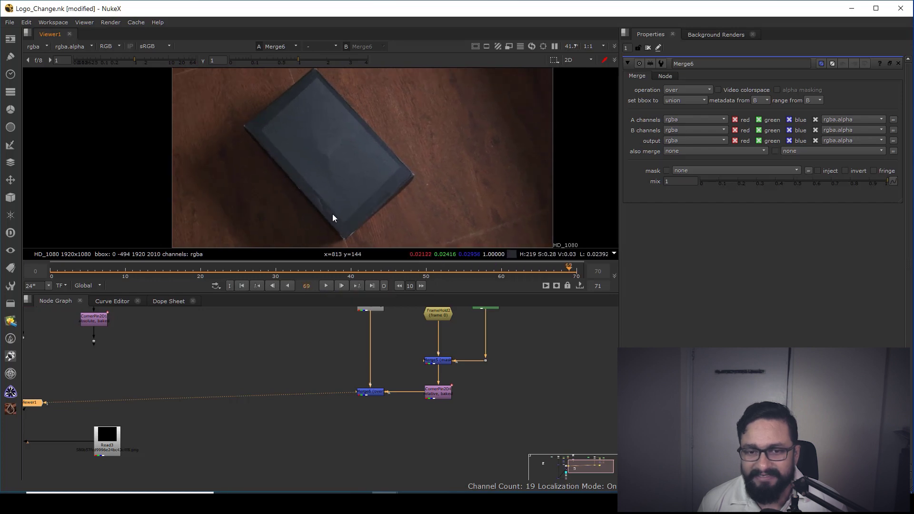
Step: Add a Blur node below the patch's alpha Roto and set its size to 4
{"action": "mouse_move", "coordinate": [400, 375]}
{"action": "middle_mouse_down"}
{"action": "mouse_move", "coordinate": [403, 401]}
{"action": "mouse_move", "coordinate": [399, 387]}
{"action": "middle_mouse_up"}
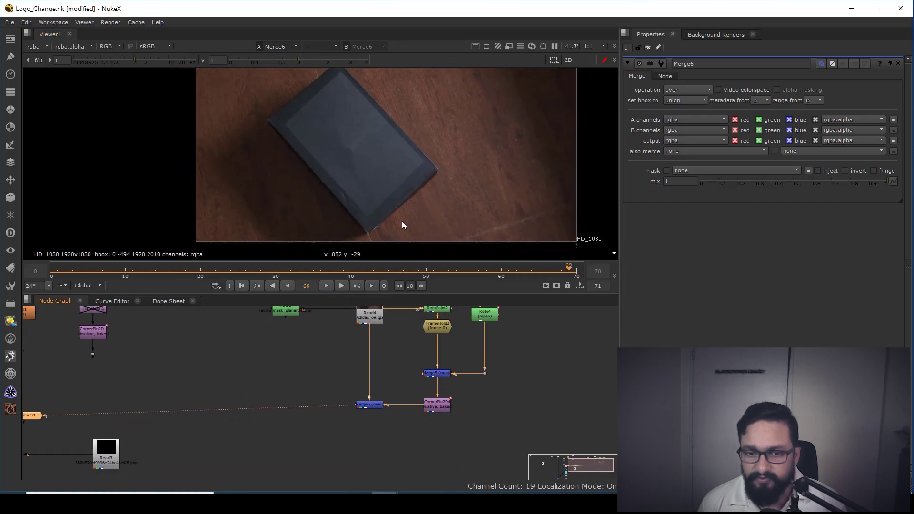
{"action": "scroll", "coordinate": [397, 182], "scroll_direction": "up", "scroll_amount": 2}
{"action": "middle_click_drag", "start_coordinate": [482, 329], "coordinate": [477, 360]}
{"action": "key", "text": "Tab"}
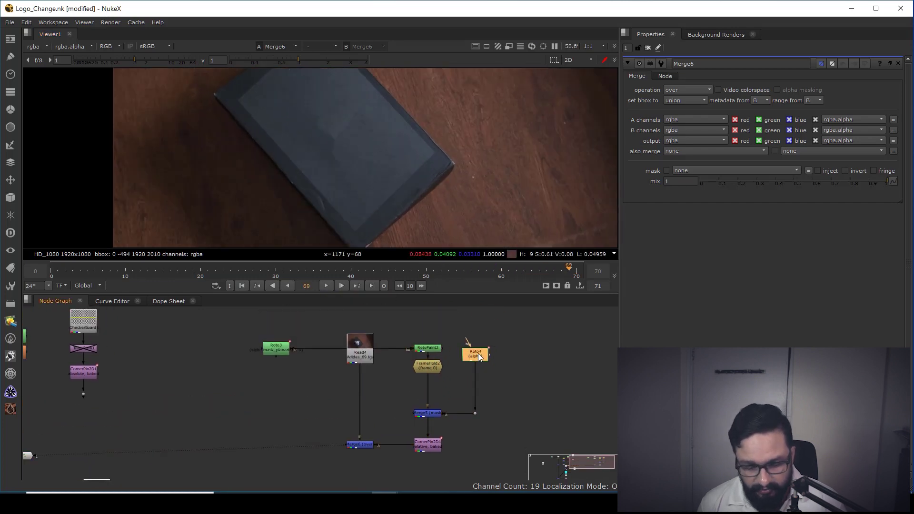
{"action": "type", "text": "blur"}
{"action": "key", "text": "Return"}
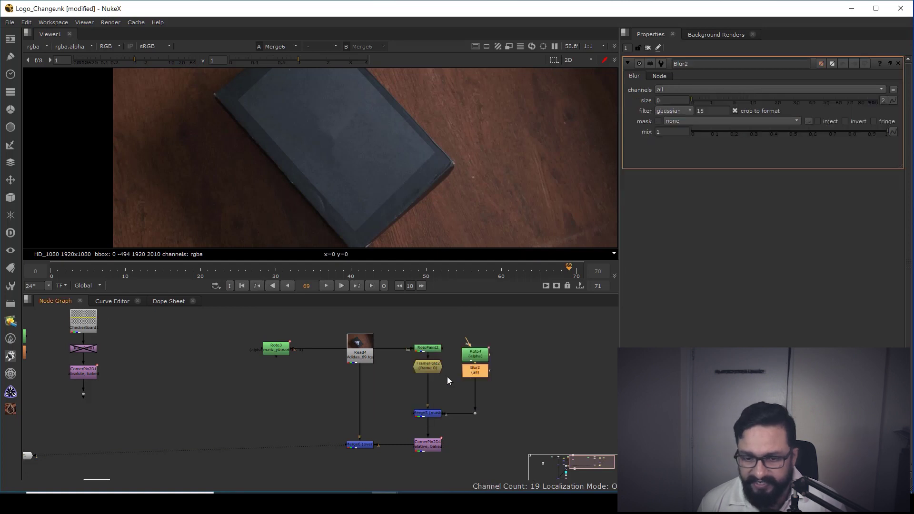
{"action": "scroll", "coordinate": [476, 376], "scroll_direction": "up", "scroll_amount": 3}
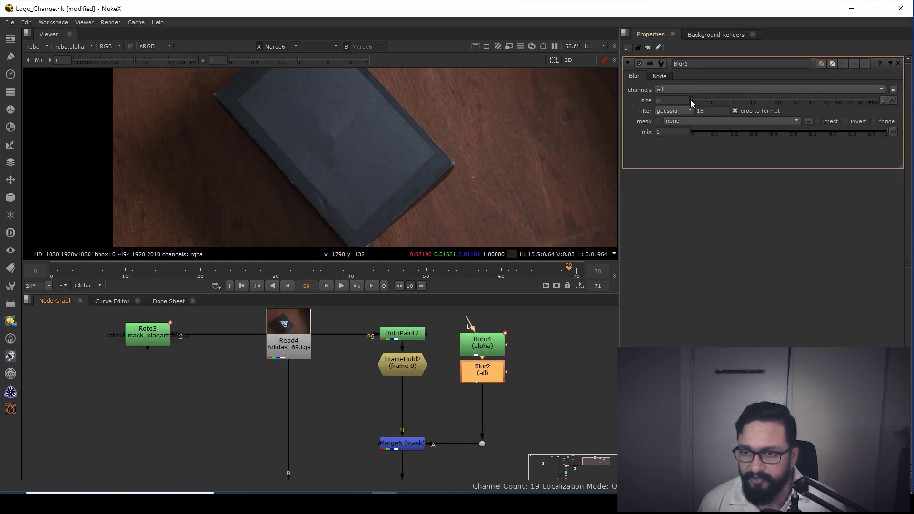
{"action": "left_click_drag", "start_coordinate": [690, 99], "coordinate": [729, 106]}
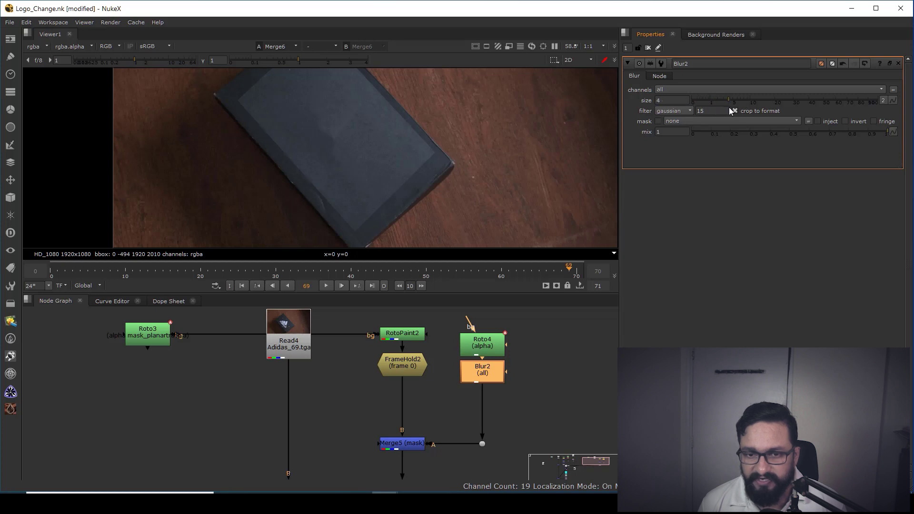
{"action": "scroll", "coordinate": [521, 240], "scroll_direction": "down", "scroll_amount": 1}
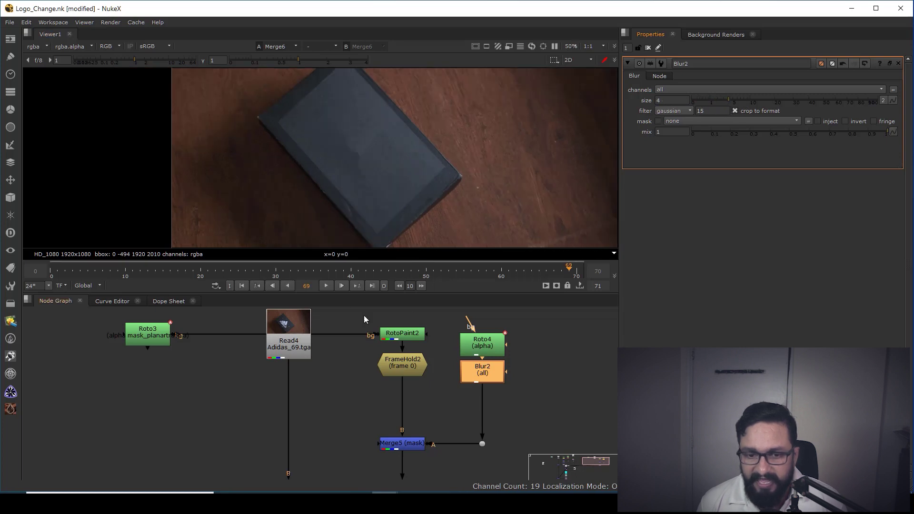
Step: Return to the first frame and insert a Grade node between the Blur and the masking Merge's Dot
{"action": "left_click", "coordinate": [243, 285]}
{"action": "middle_click_drag", "start_coordinate": [474, 450], "coordinate": [453, 406]}
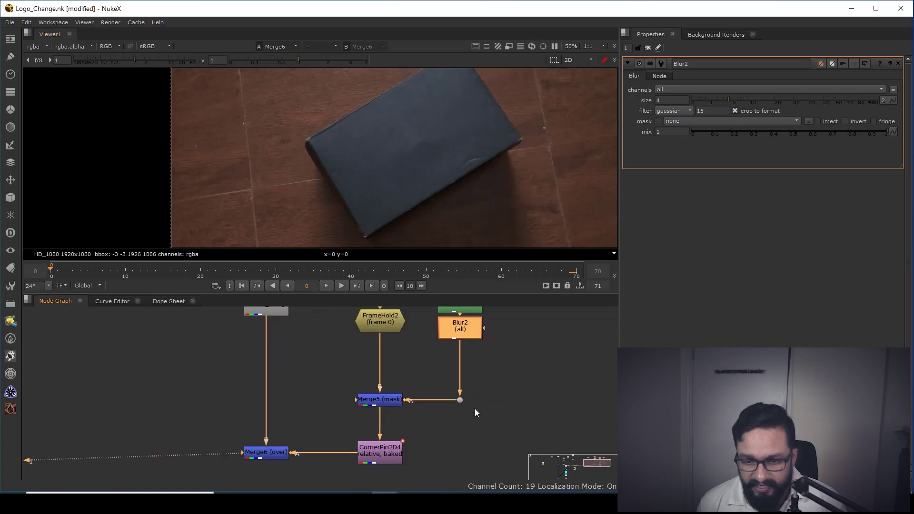
{"action": "middle_click_drag", "start_coordinate": [474, 359], "coordinate": [481, 424]}
{"action": "left_click", "coordinate": [498, 410]}
{"action": "key", "text": "g"}
{"action": "left_click_drag", "start_coordinate": [496, 412], "coordinate": [473, 438]}
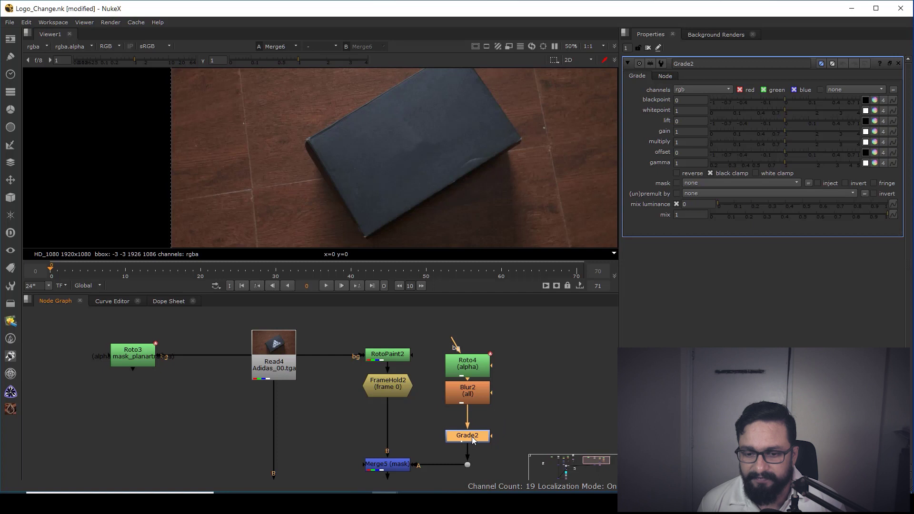
{"action": "left_click_drag", "start_coordinate": [472, 397], "coordinate": [471, 413]}
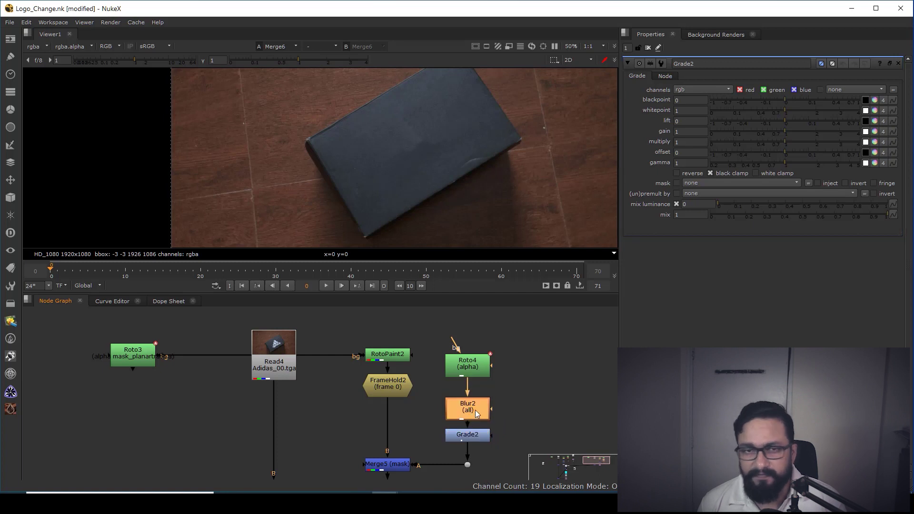
{"action": "left_click", "coordinate": [467, 437]}
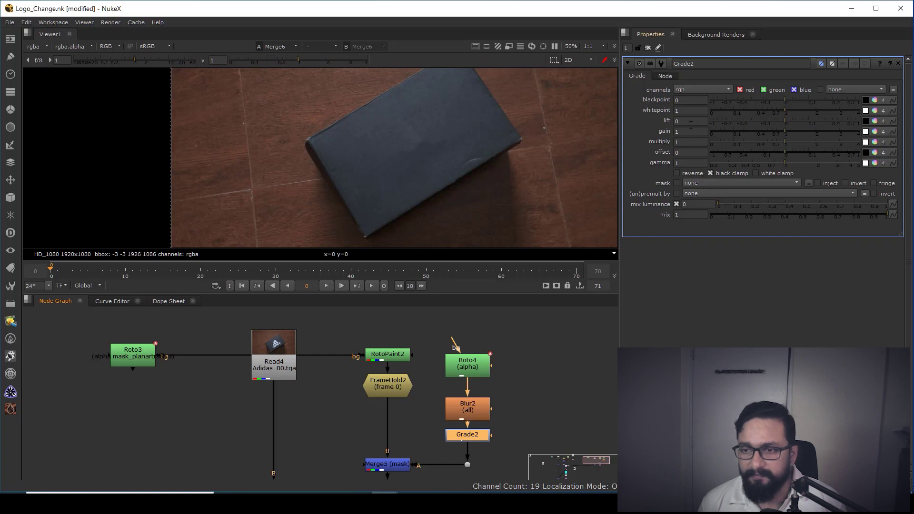
Step: Set keyframes on the Grade's gamma and gain at frame 0
{"action": "right_click", "coordinate": [686, 166]}
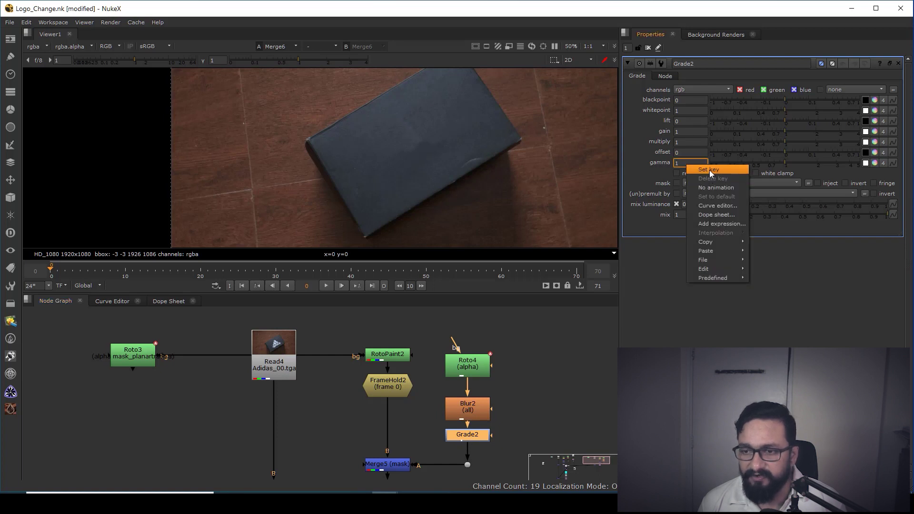
{"action": "left_click", "coordinate": [710, 171]}
{"action": "left_click", "coordinate": [690, 132]}
{"action": "right_click", "coordinate": [693, 133]}
{"action": "left_click", "coordinate": [709, 138]}
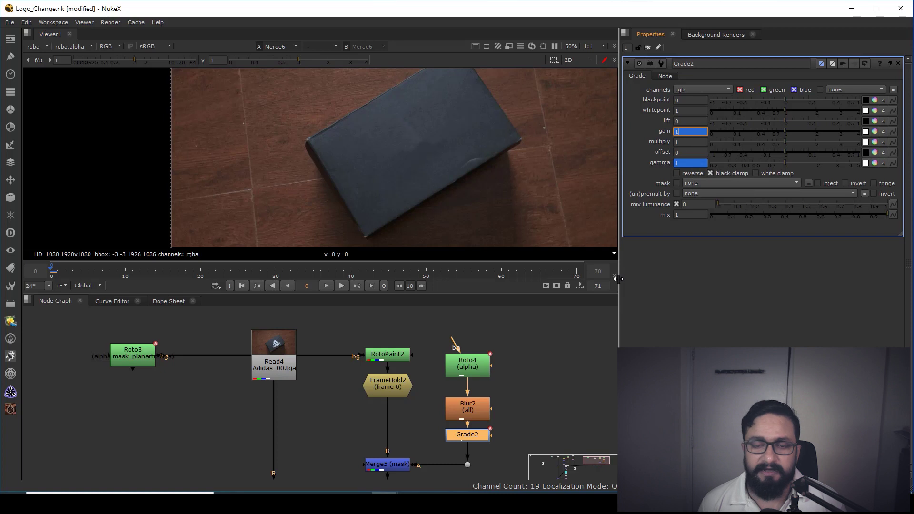
Step: On frame 70, lower the Grade's gamma to 0.66 and move the node between the masking Merge and the CornerPin2D
{"action": "left_click", "coordinate": [372, 286]}
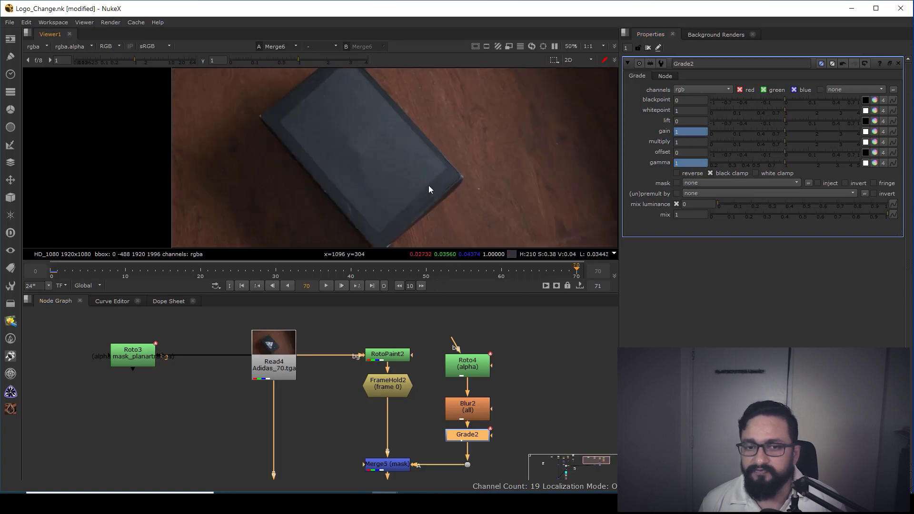
{"action": "middle_click_drag", "start_coordinate": [539, 171], "coordinate": [505, 177]}
{"action": "scroll", "coordinate": [490, 187], "scroll_direction": "up", "scroll_amount": 3}
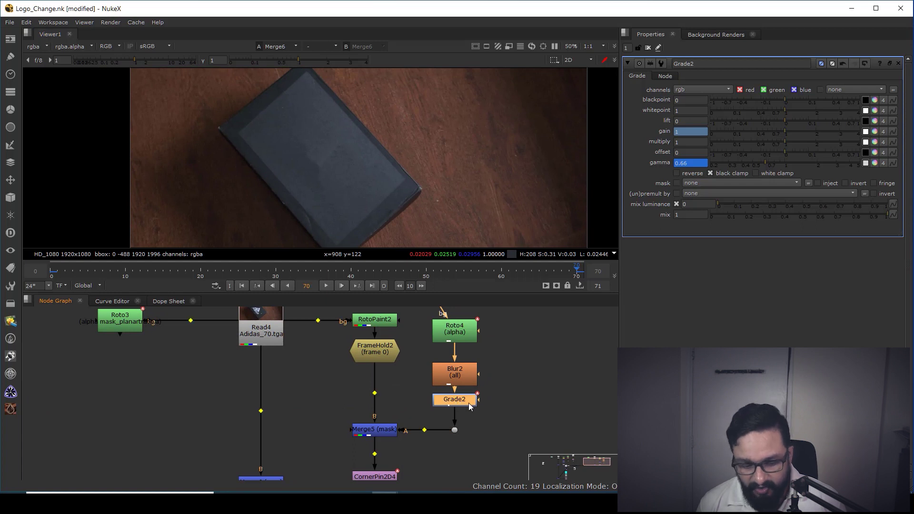
{"action": "key", "text": "ctrl+shift+x"}
{"action": "middle_click_drag", "start_coordinate": [530, 410], "coordinate": [533, 386]}
{"action": "left_click_drag", "start_coordinate": [507, 379], "coordinate": [384, 436]}
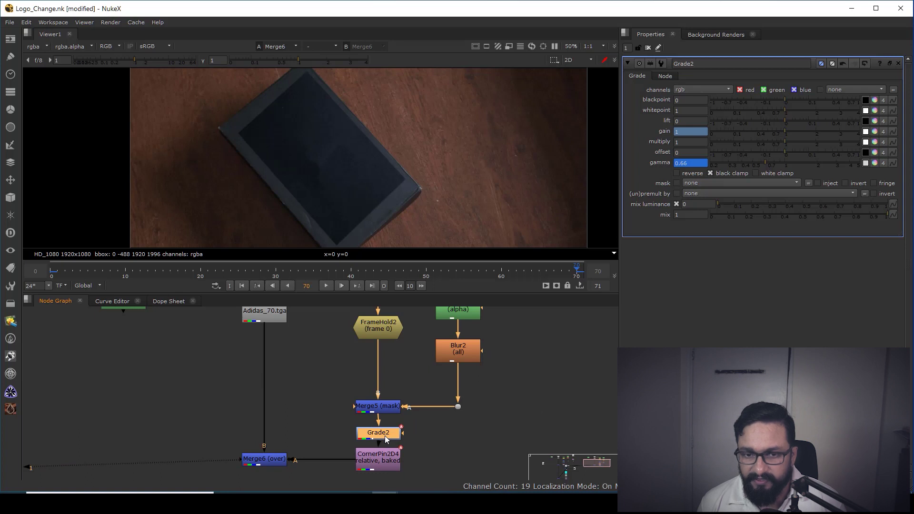
Step: Set the Grade's gamma to 0.87 and its gain to 0.9 on frame 70
{"action": "left_click", "coordinate": [780, 166]}
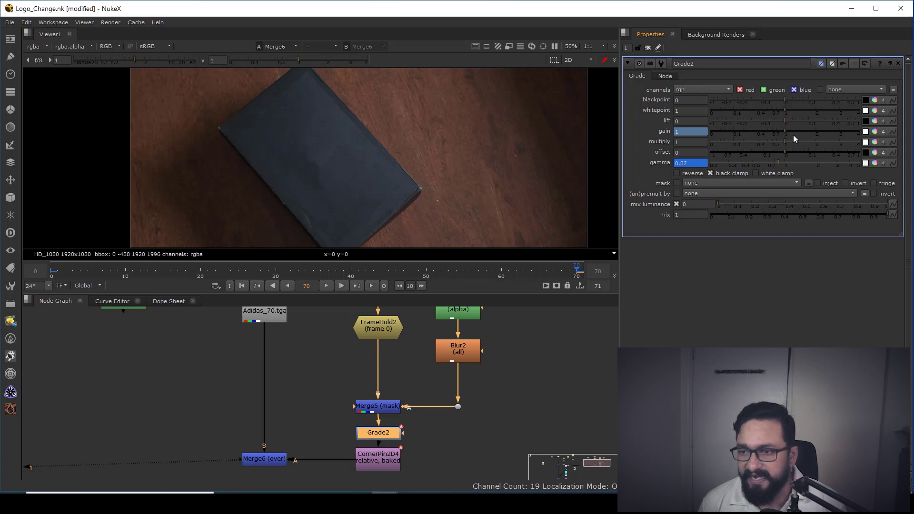
{"action": "double_click", "coordinate": [696, 130]}
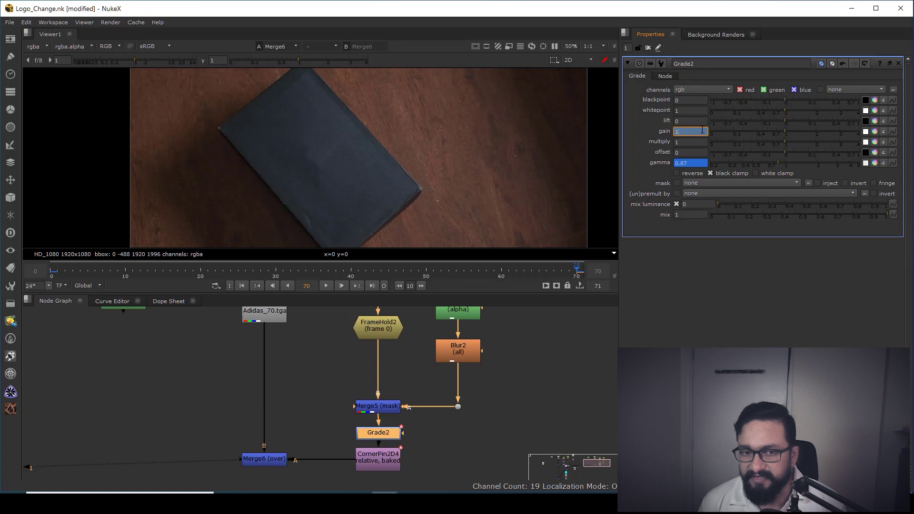
{"action": "type", "text": ".9"}
{"action": "key", "text": "Return"}
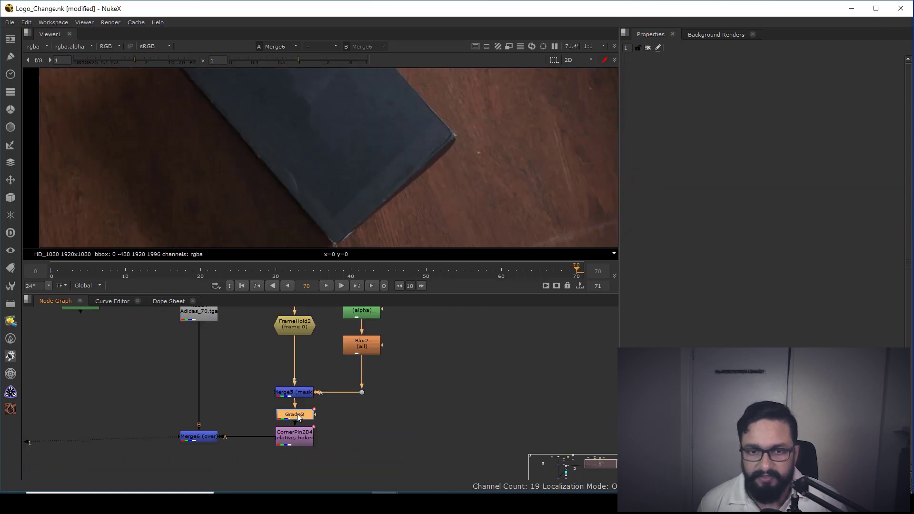
Step: Open the Grade below the masking Merge, display its output, then view the composite and inspect the patch edges on the last frame
{"action": "double_click", "coordinate": [294, 414]}
{"action": "key", "text": "1"}
{"action": "left_click", "coordinate": [198, 436]}
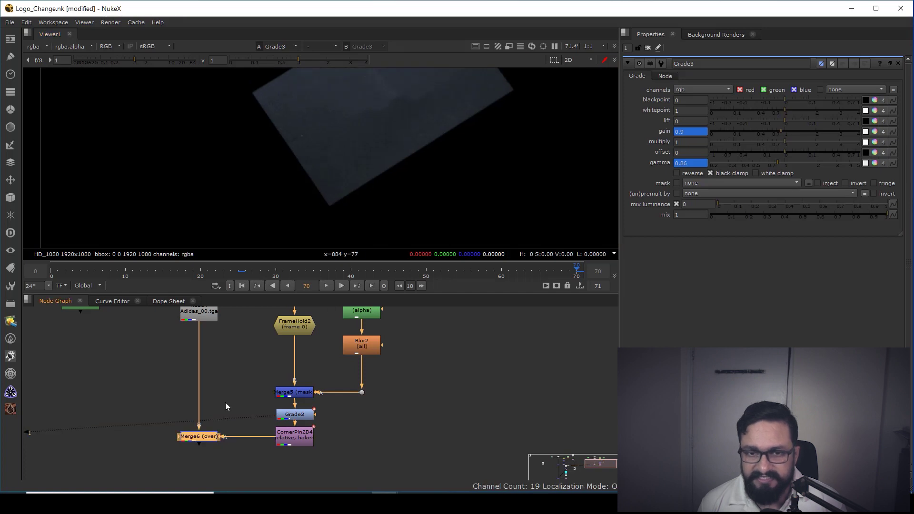
{"action": "key", "text": "1"}
{"action": "scroll", "coordinate": [404, 181], "scroll_direction": "up", "scroll_amount": 1}
{"action": "scroll", "coordinate": [506, 195], "scroll_direction": "down", "scroll_amount": 2}
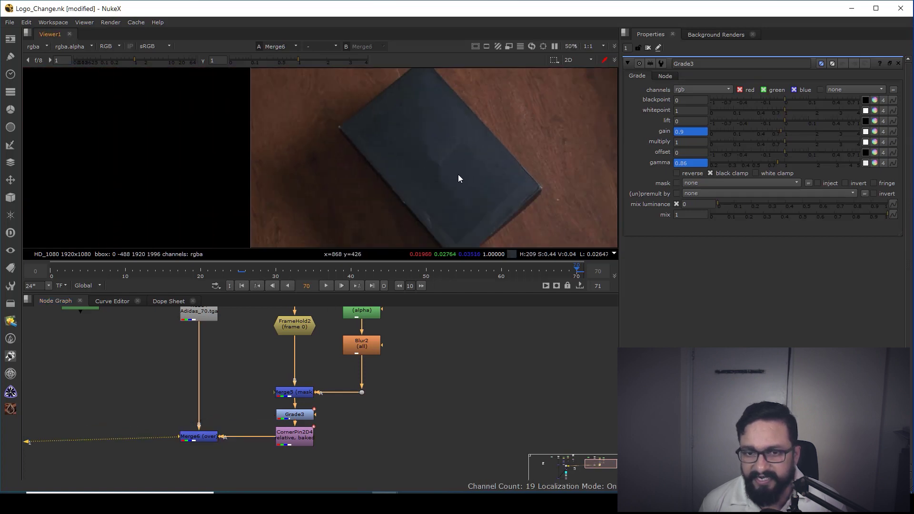
{"action": "middle_click_drag", "start_coordinate": [440, 113], "coordinate": [424, 133]}
{"action": "scroll", "coordinate": [450, 186], "scroll_direction": "up", "scroll_amount": 3}
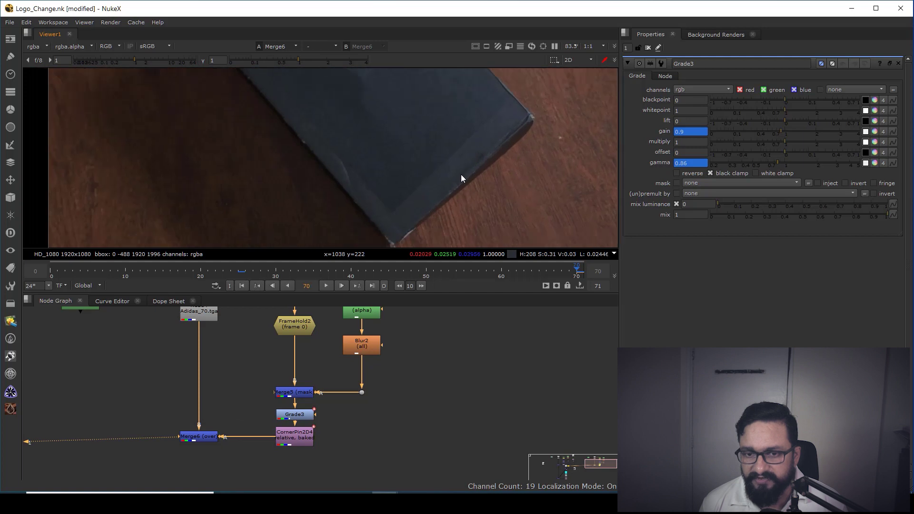
{"action": "left_click_drag", "start_coordinate": [550, 80], "coordinate": [366, 237], "text": "ctrl+shift"}
{"action": "left_click", "coordinate": [360, 241], "text": "ctrl"}
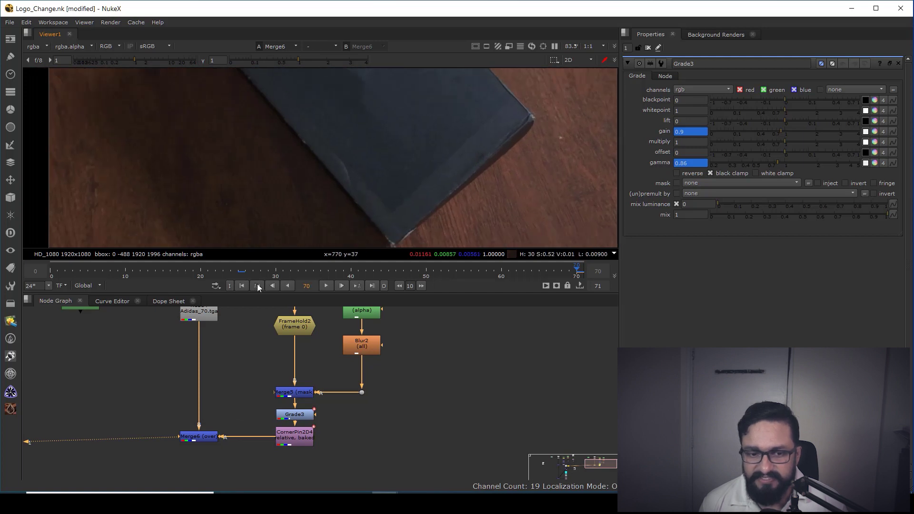
Step: Move the final Merge and CornerPin2D down and insert a second Grade between the first Grade and the CornerPin2D
{"action": "left_click_drag", "start_coordinate": [121, 427], "coordinate": [345, 487]}
{"action": "left_click_drag", "start_coordinate": [290, 424], "coordinate": [290, 467]}
{"action": "left_click", "coordinate": [344, 409]}
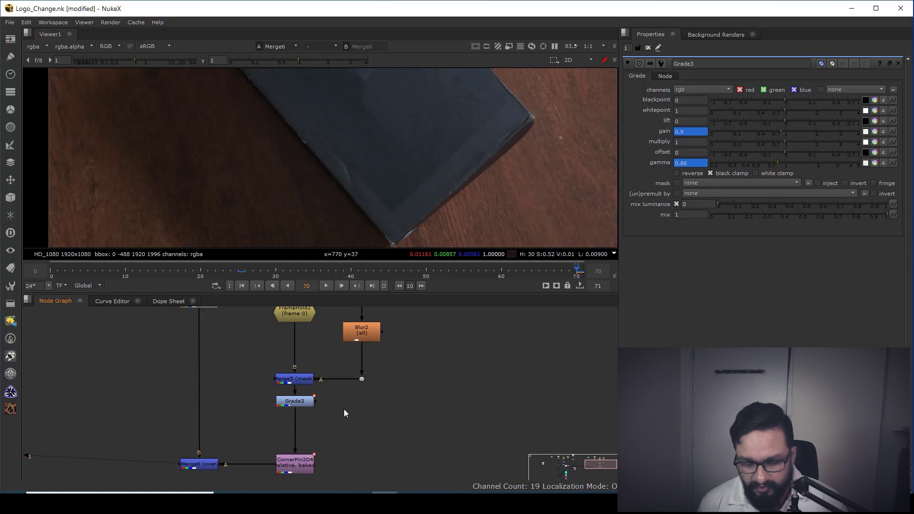
{"action": "key", "text": "g"}
{"action": "left_click_drag", "start_coordinate": [338, 410], "coordinate": [295, 431]}
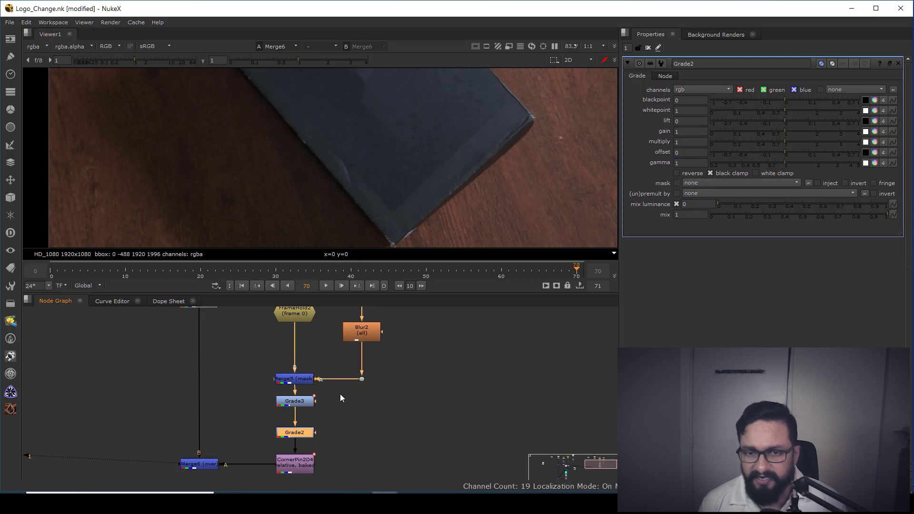
Step: Add a Roto node and draw a closed Bezier shape around the box's lower end on frame 70
{"action": "scroll", "coordinate": [379, 385], "scroll_direction": "down", "scroll_amount": 3}
{"action": "left_click", "coordinate": [432, 380]}
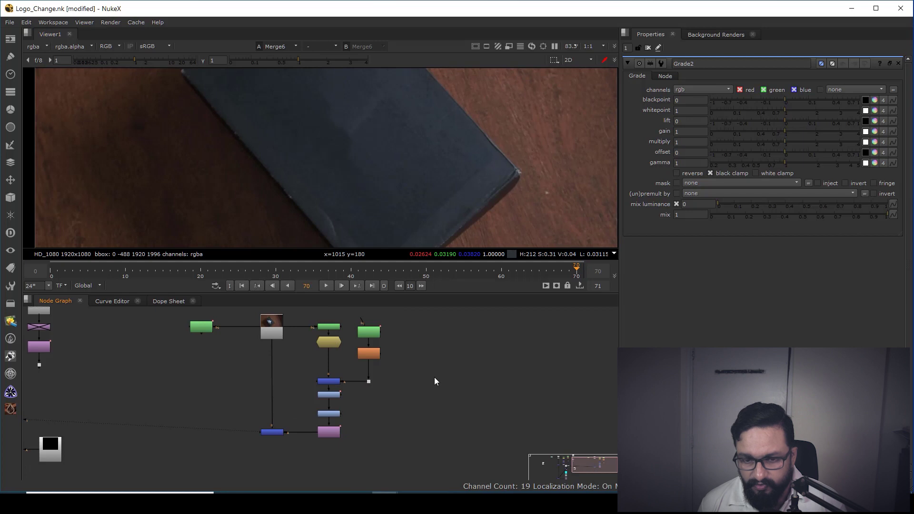
{"action": "key", "text": "o"}
{"action": "scroll", "coordinate": [469, 139], "scroll_direction": "down", "scroll_amount": 2}
{"action": "left_click", "coordinate": [472, 129]}
{"action": "left_click", "coordinate": [398, 188]}
{"action": "left_click", "coordinate": [382, 224]}
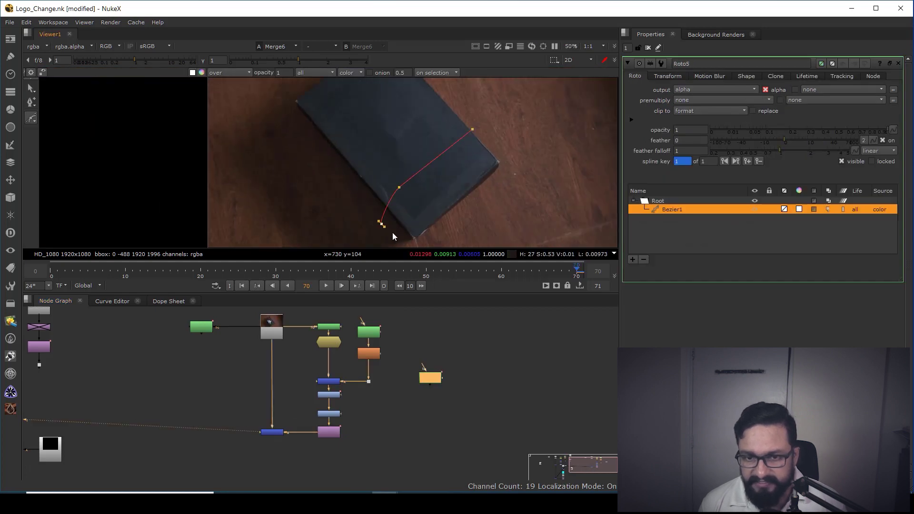
{"action": "middle_click_drag", "start_coordinate": [411, 245], "coordinate": [384, 206]}
{"action": "left_click", "coordinate": [396, 208]}
{"action": "left_click", "coordinate": [474, 162]}
{"action": "left_click", "coordinate": [499, 113]}
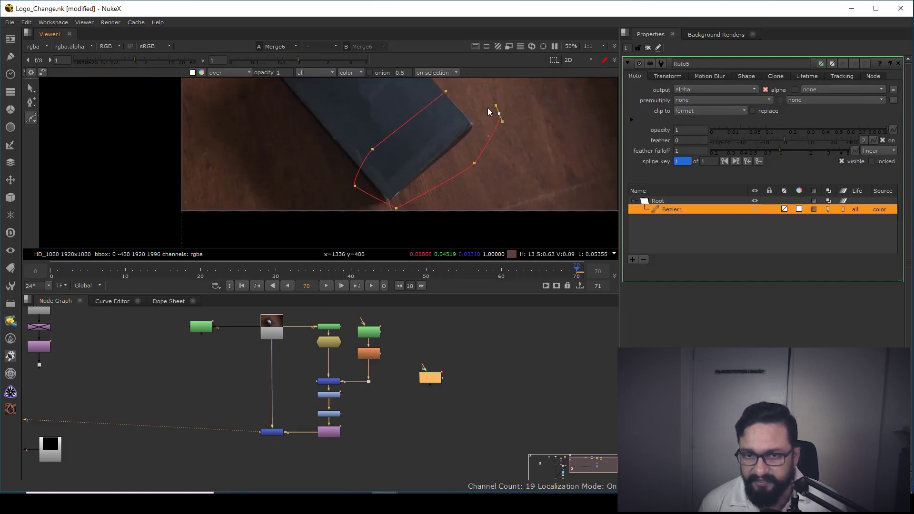
{"action": "left_click", "coordinate": [445, 91]}
Step: Smooth all points of the Bezier shape and expand its feather outward
{"action": "scroll", "coordinate": [528, 94], "scroll_direction": "down", "scroll_amount": 3}
{"action": "left_click_drag", "start_coordinate": [537, 83], "coordinate": [384, 192]}
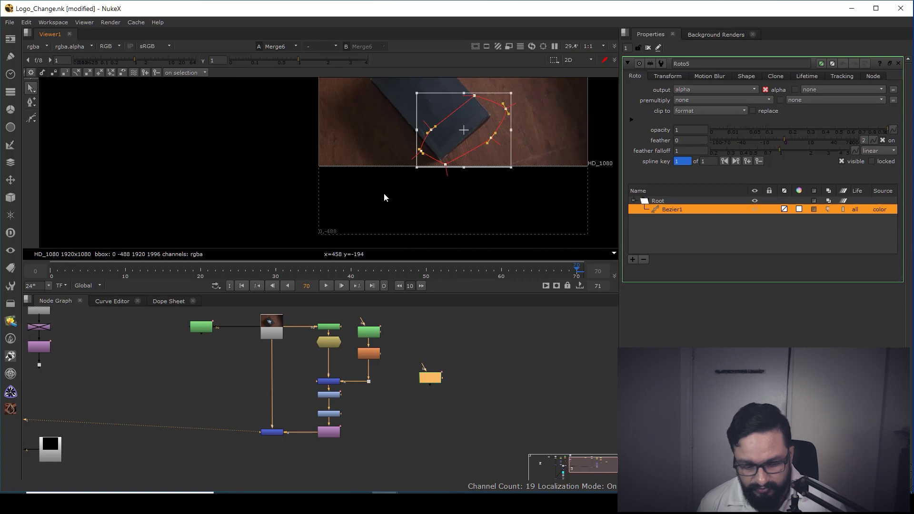
{"action": "key", "text": "z"}
{"action": "key", "text": "z"}
{"action": "key", "text": "e"}
{"action": "key", "text": "e"}
{"action": "key", "text": "e"}
{"action": "key", "text": "e"}
{"action": "key", "text": "e"}
{"action": "key", "text": "e"}
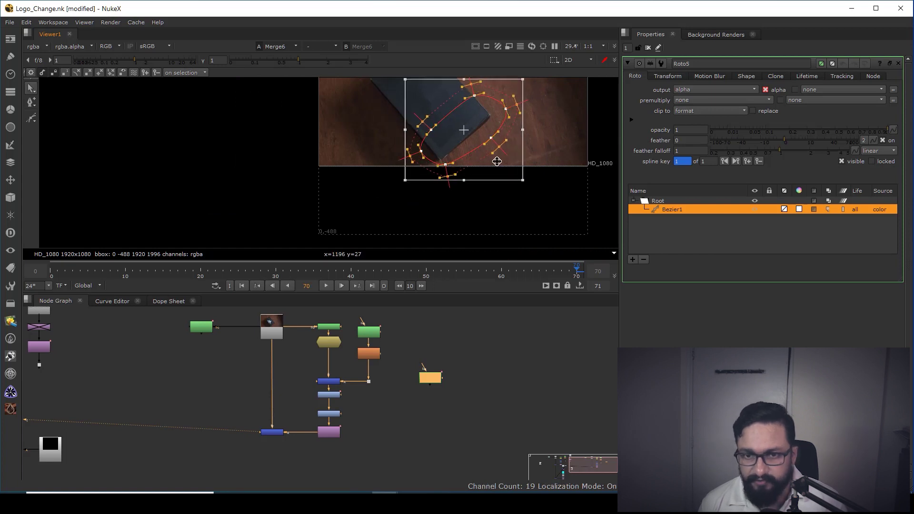
{"action": "left_click", "coordinate": [558, 117]}
Step: Connect the new Roto to the second Grade's mask input and route the connection through a Dot
{"action": "scroll", "coordinate": [466, 139], "scroll_direction": "up", "scroll_amount": 3}
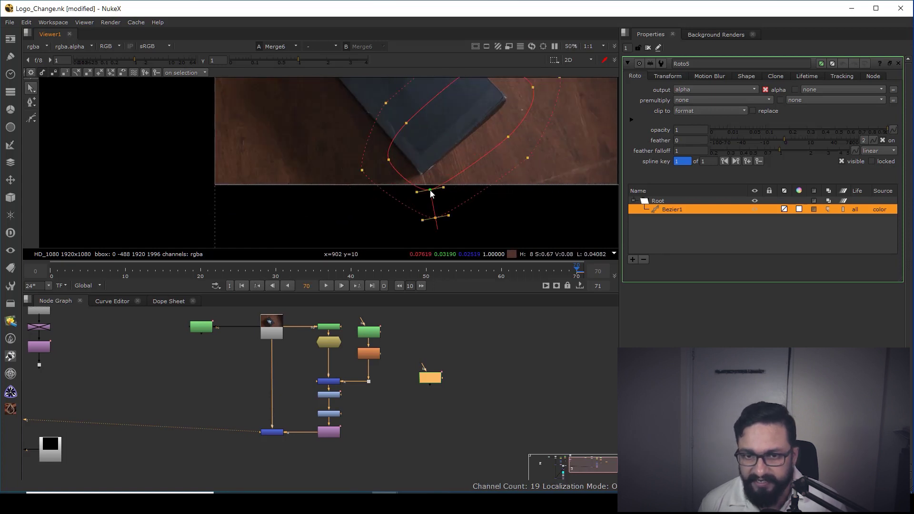
{"action": "scroll", "coordinate": [400, 414], "scroll_direction": "up", "scroll_amount": 5}
{"action": "left_click_drag", "start_coordinate": [341, 414], "coordinate": [428, 374]}
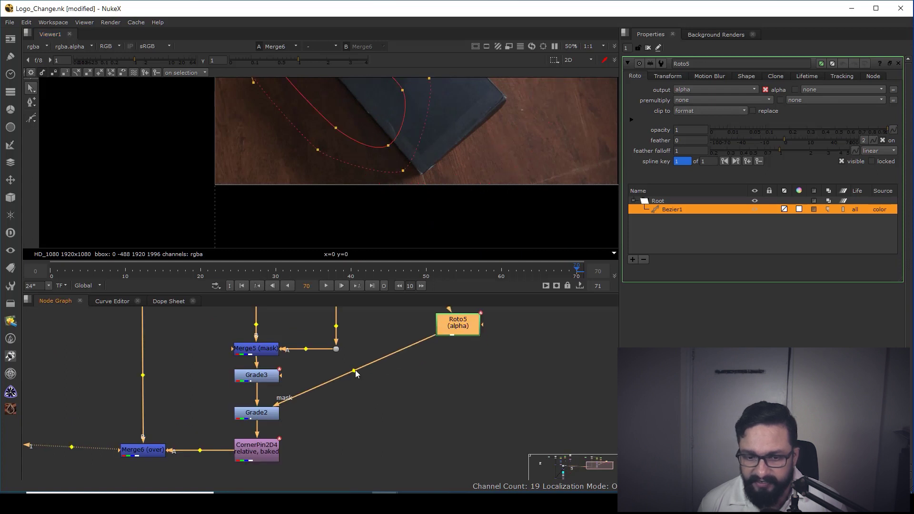
{"action": "left_click_drag", "start_coordinate": [355, 370], "coordinate": [458, 413], "text": "ctrl"}
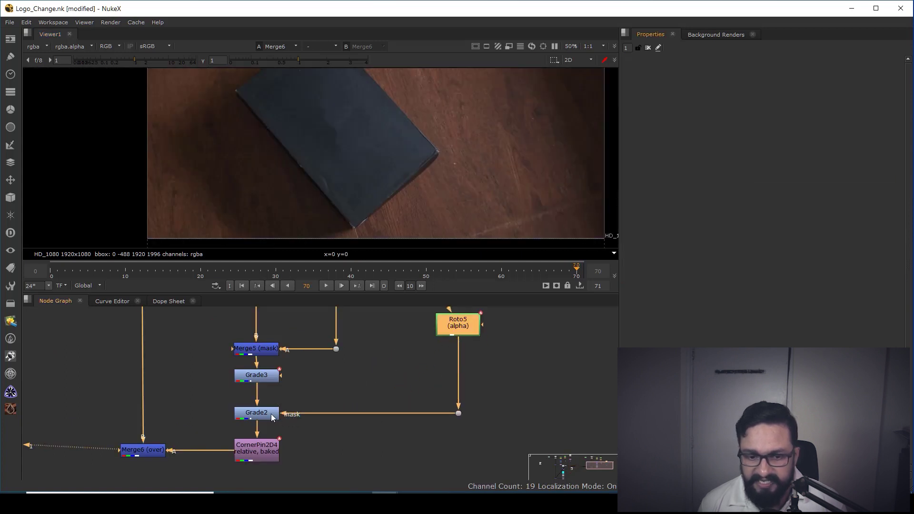
Step: Set the second Grade's gamma to 1.06 and keyframe it on frame 70
{"action": "double_click", "coordinate": [271, 416]}
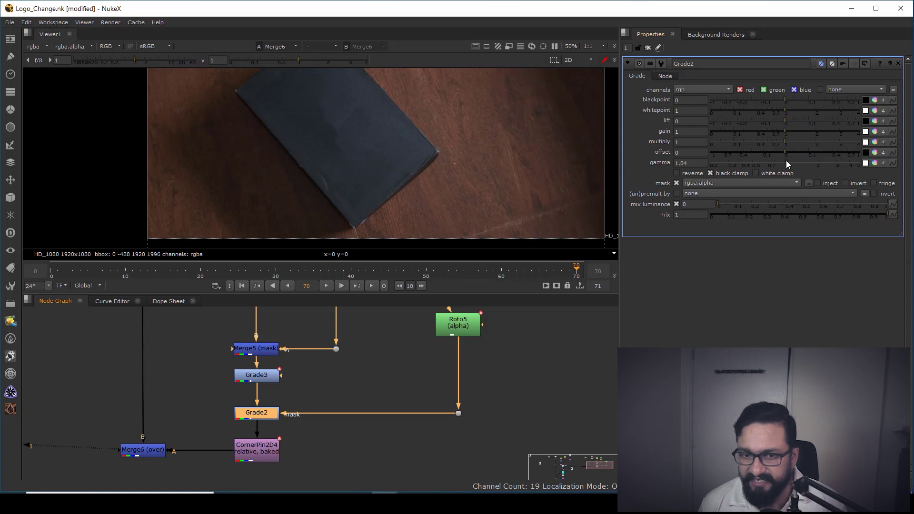
{"action": "mouse_move", "coordinate": [786, 161]}
{"action": "left_mouse_down"}
{"action": "mouse_move", "coordinate": [773, 162]}
{"action": "mouse_move", "coordinate": [788, 161]}
{"action": "left_mouse_up"}
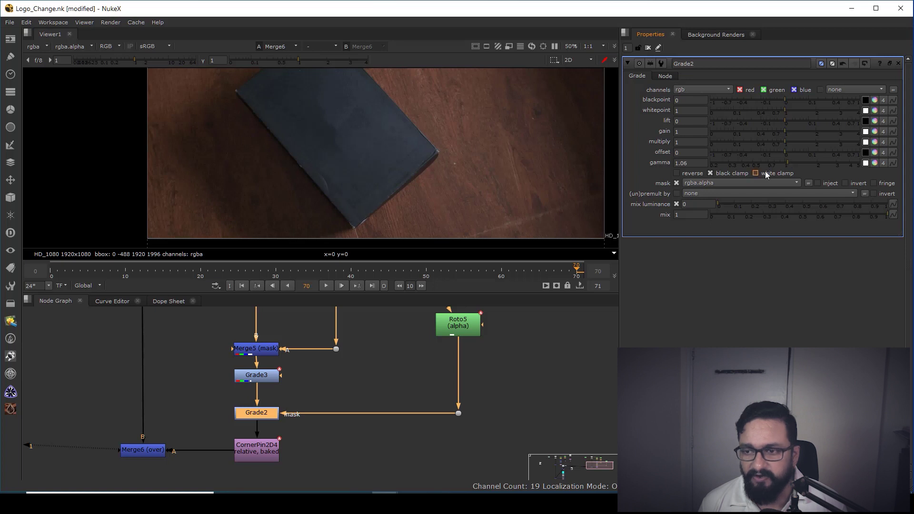
{"action": "right_click", "coordinate": [695, 163]}
{"action": "left_click", "coordinate": [712, 164]}
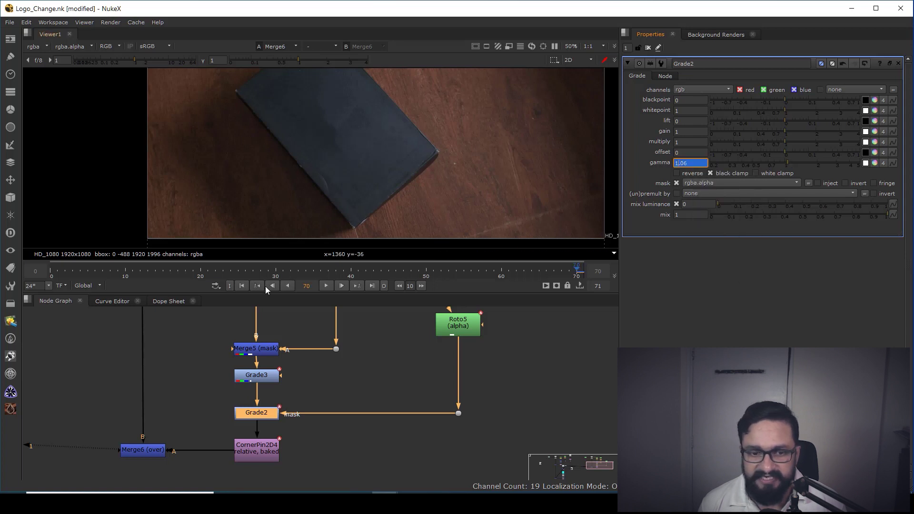
Step: Keyframe the second Grade's gamma at 1.02 on frame 0 and 1.06 on frame 21, and check the match by scrubbing
{"action": "left_click", "coordinate": [240, 286]}
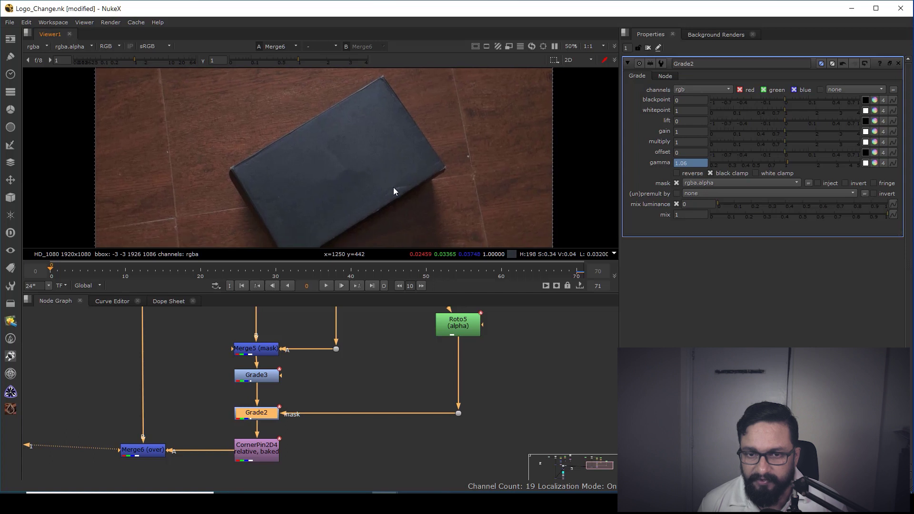
{"action": "left_click", "coordinate": [789, 162]}
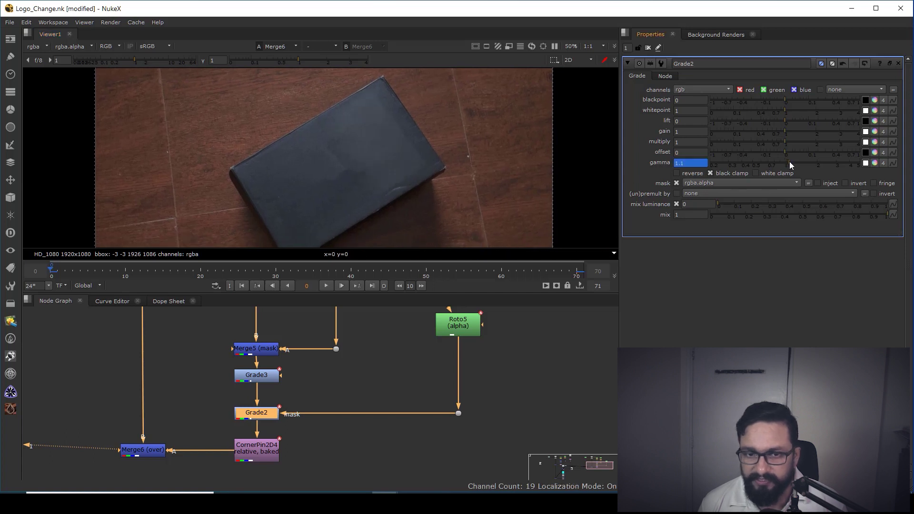
{"action": "left_click_drag", "start_coordinate": [88, 276], "coordinate": [206, 270]}
{"action": "key", "text": "minus"}
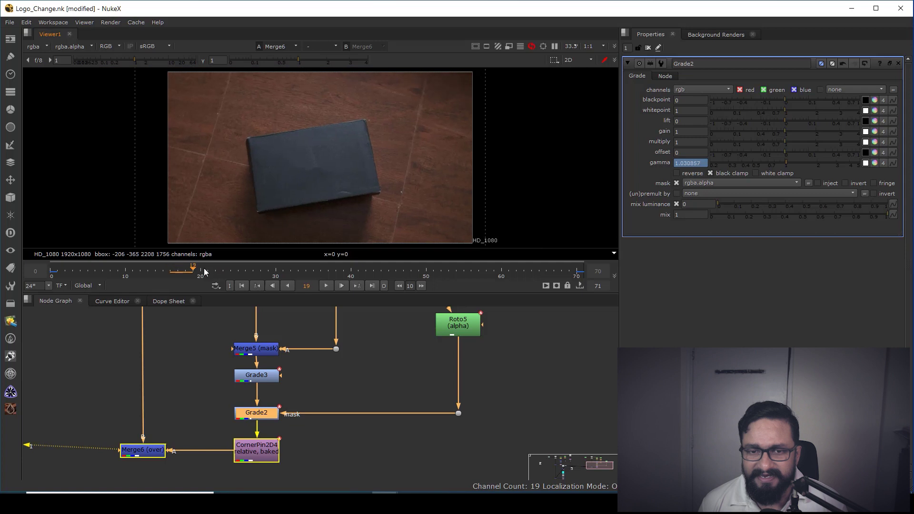
{"action": "scroll", "coordinate": [361, 169], "scroll_direction": "up", "scroll_amount": 4}
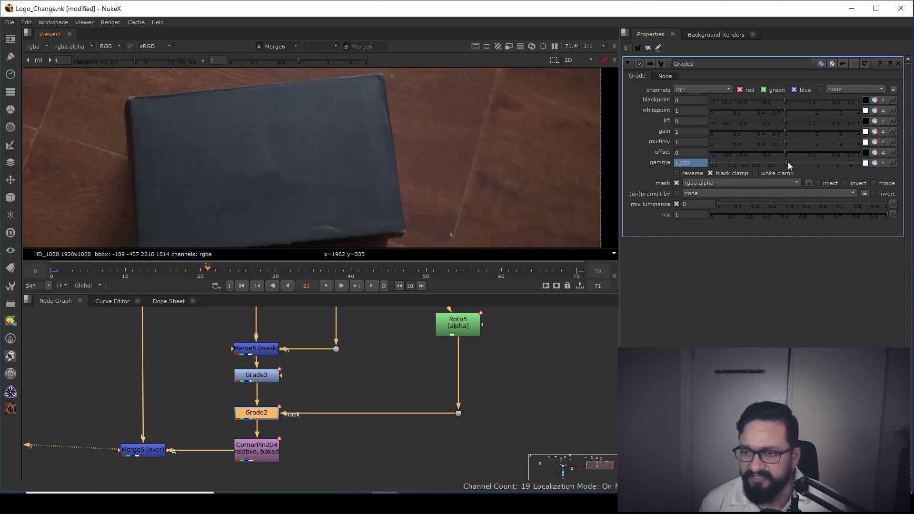
{"action": "left_click_drag", "start_coordinate": [786, 162], "coordinate": [788, 162]}
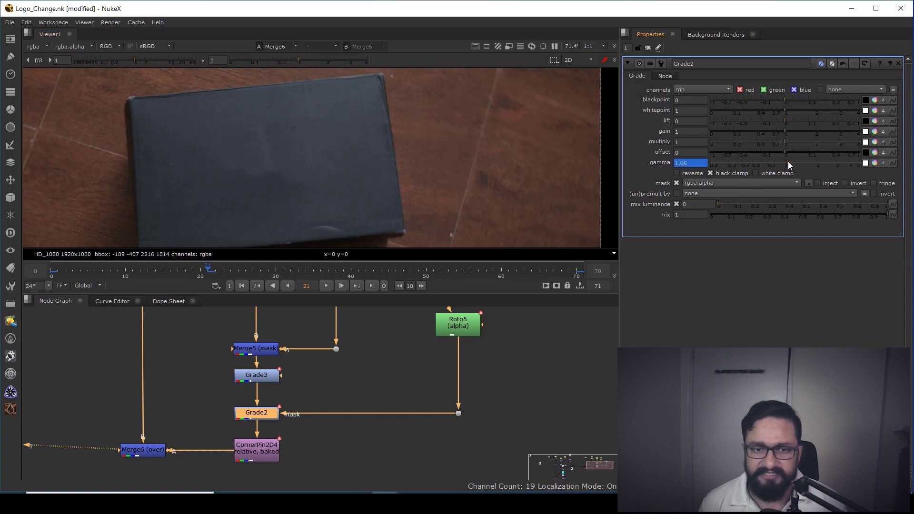
{"action": "scroll", "coordinate": [450, 161], "scroll_direction": "down", "scroll_amount": 4}
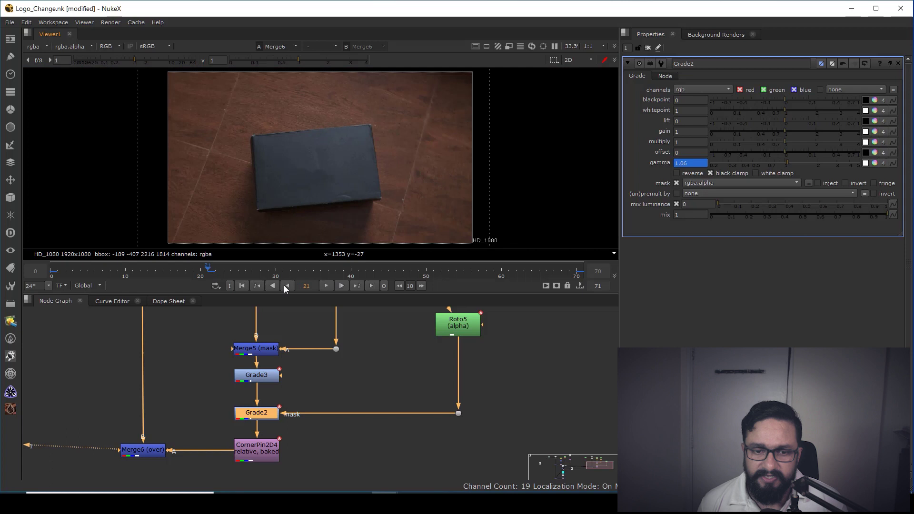
{"action": "mouse_move", "coordinate": [206, 270]}
{"action": "left_mouse_down"}
{"action": "mouse_move", "coordinate": [532, 271]}
{"action": "mouse_move", "coordinate": [190, 261]}
{"action": "left_mouse_up"}
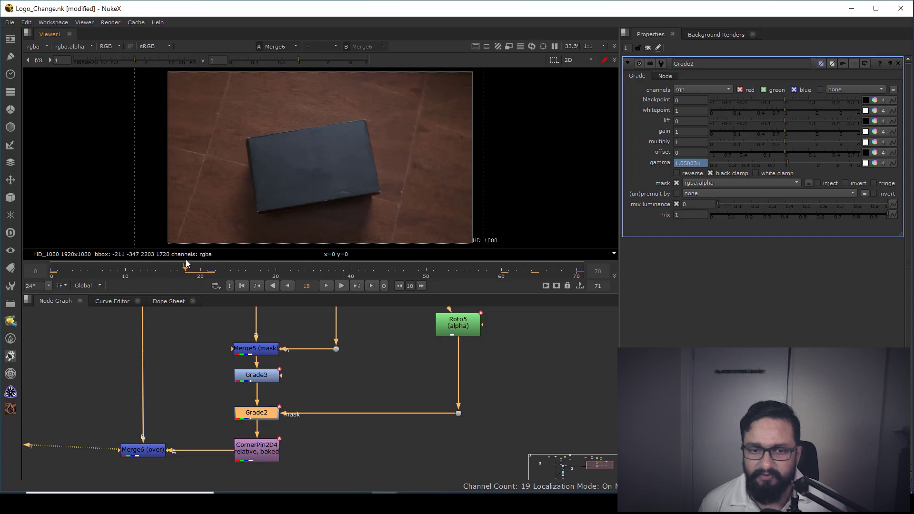
{"action": "left_click", "coordinate": [243, 285]}
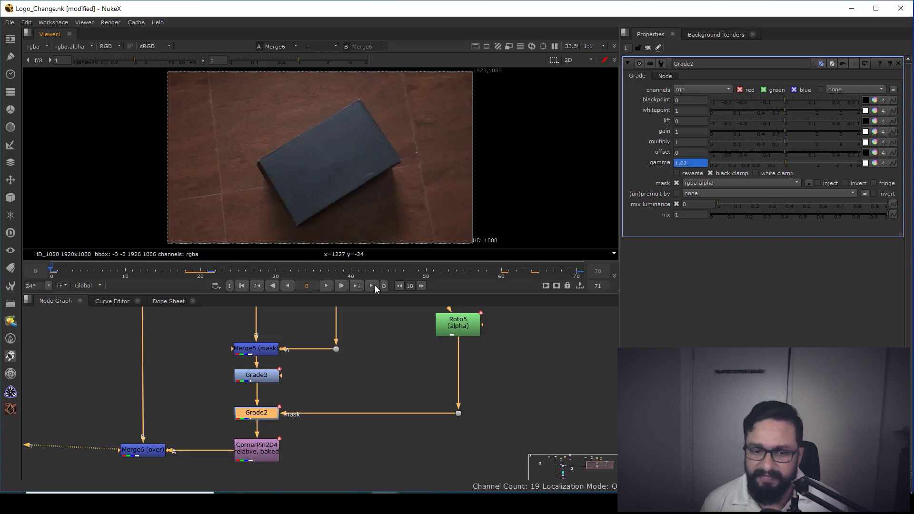
Step: Examine how the earlier logo branch masks its Constant with the Puma logo image
{"action": "scroll", "coordinate": [308, 428], "scroll_direction": "down", "scroll_amount": 3}
{"action": "middle_click_drag", "start_coordinate": [308, 429], "coordinate": [413, 416]}
{"action": "left_click", "coordinate": [327, 415]}
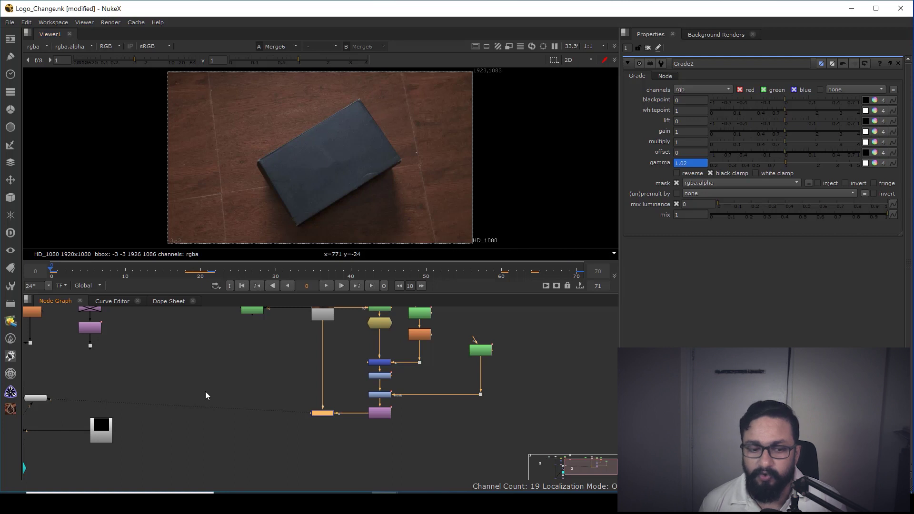
{"action": "scroll", "coordinate": [205, 393], "scroll_direction": "down", "scroll_amount": 5}
{"action": "middle_click_drag", "start_coordinate": [222, 446], "coordinate": [269, 405]}
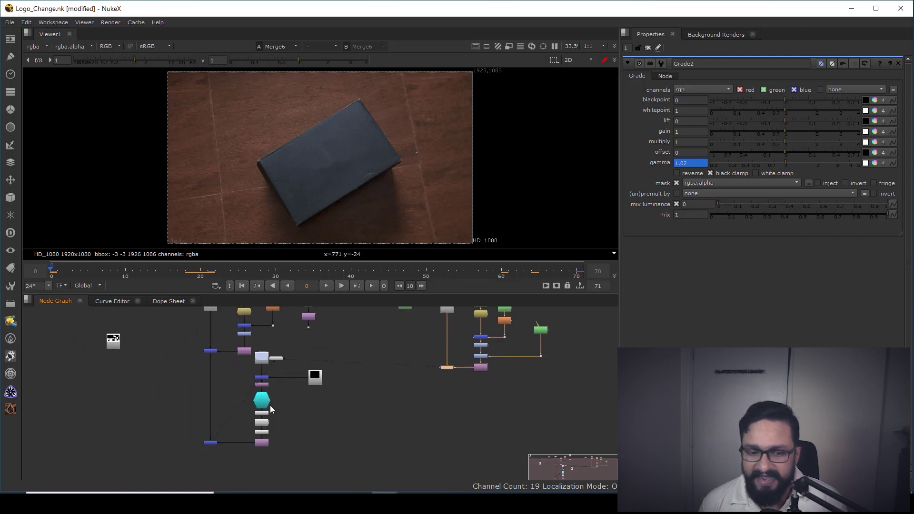
{"action": "scroll", "coordinate": [267, 379], "scroll_direction": "up", "scroll_amount": 3}
{"action": "middle_click_drag", "start_coordinate": [266, 363], "coordinate": [274, 379]}
{"action": "scroll", "coordinate": [288, 375], "scroll_direction": "up", "scroll_amount": 1}
{"action": "scroll", "coordinate": [288, 375], "scroll_direction": "up", "scroll_amount": 1}
{"action": "left_click", "coordinate": [260, 396]}
{"action": "middle_click_drag", "start_coordinate": [303, 407], "coordinate": [359, 409]}
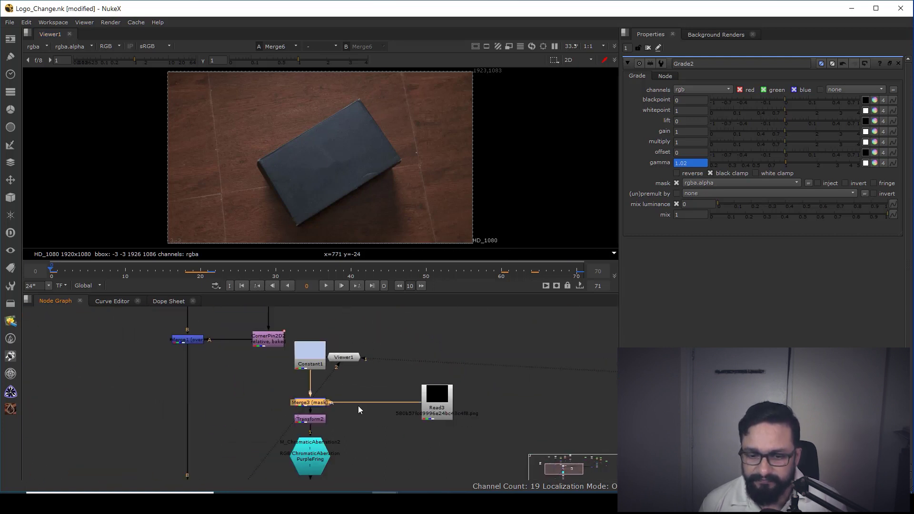
{"action": "key", "text": "1"}
Step: Copy the Puma logo Read node, paste it beside the new branch's Roto, and view the copy
{"action": "left_click", "coordinate": [445, 400]}
{"action": "key", "text": "1"}
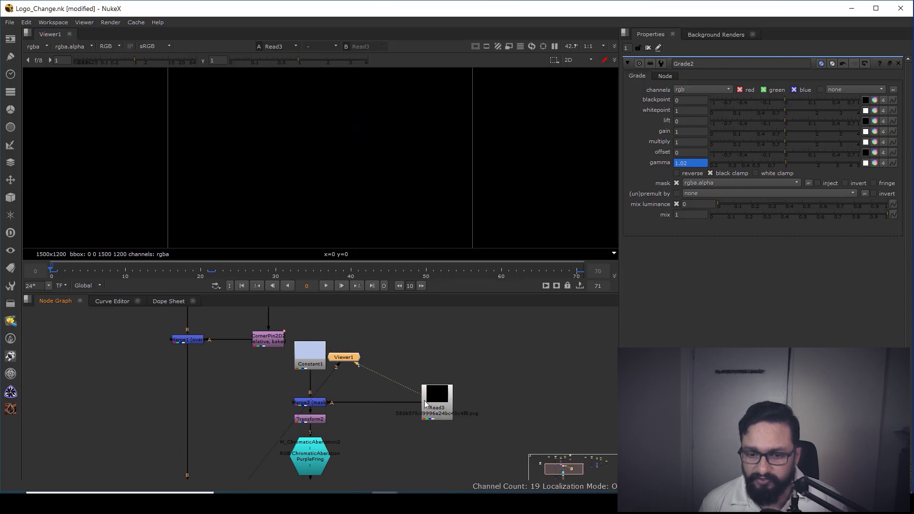
{"action": "scroll", "coordinate": [462, 416], "scroll_direction": "down", "scroll_amount": 5}
{"action": "scroll", "coordinate": [414, 398], "scroll_direction": "up", "scroll_amount": 3}
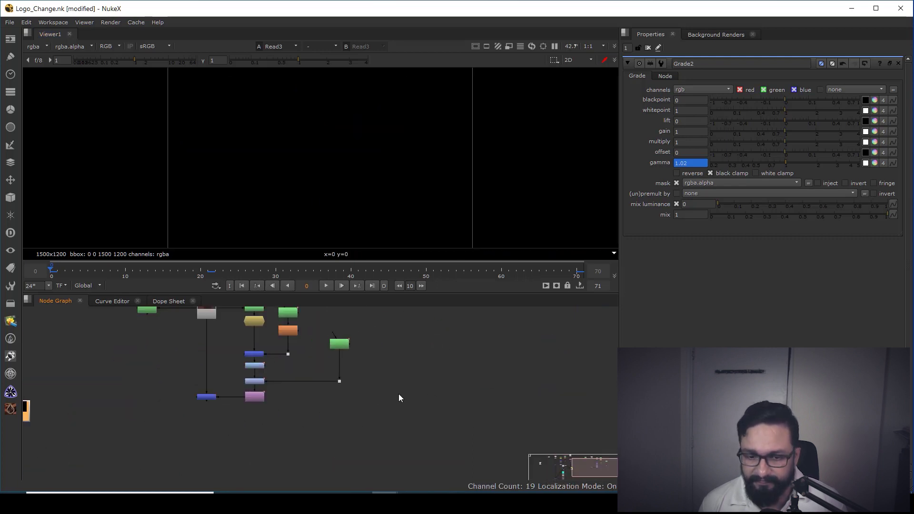
{"action": "key", "text": "ctrl+v"}
{"action": "key", "text": "1"}
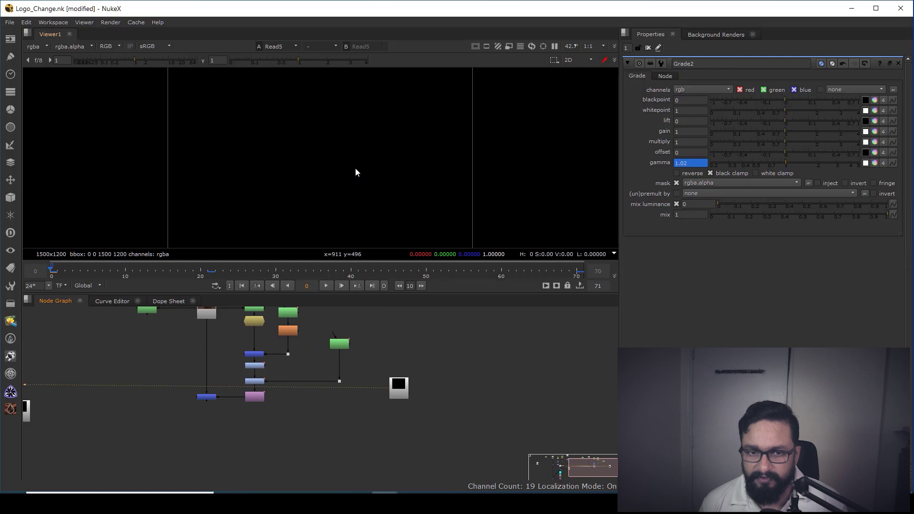
{"action": "scroll", "coordinate": [389, 395], "scroll_direction": "down", "scroll_amount": 4}
{"action": "scroll", "coordinate": [422, 381], "scroll_direction": "up", "scroll_amount": 2}
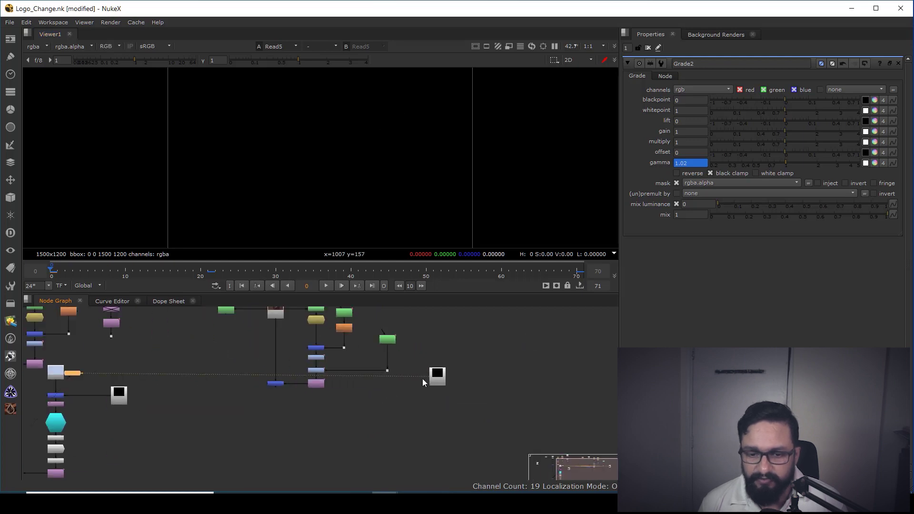
{"action": "left_click", "coordinate": [465, 371]}
Step: Add a Constant node beside the copied logo Read and set its color to 1
{"action": "left_click", "coordinate": [11, 42]}
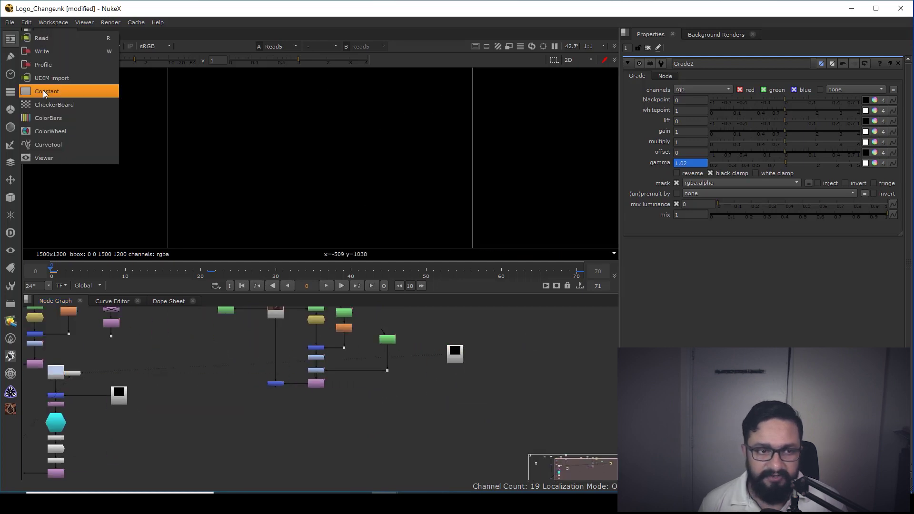
{"action": "left_click", "coordinate": [47, 89]}
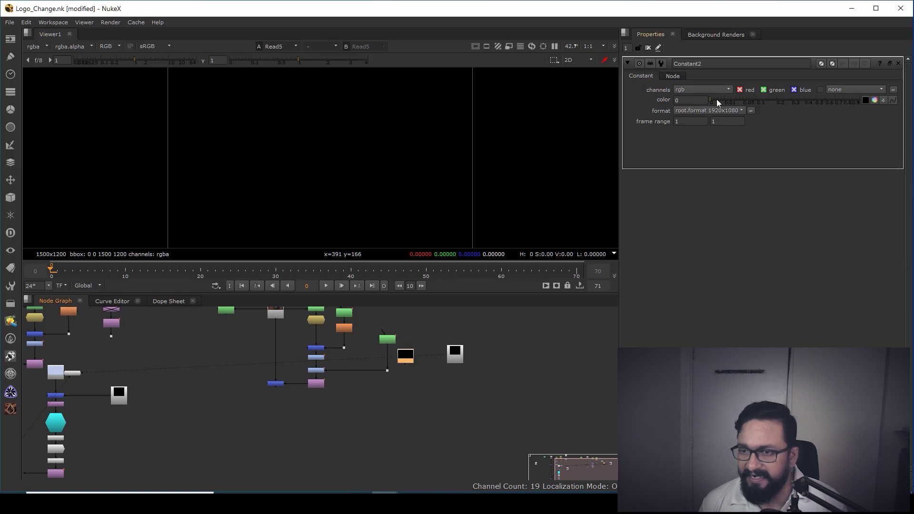
{"action": "left_click_drag", "start_coordinate": [720, 102], "coordinate": [860, 101]}
Step: Add a Merge with the white Constant as B and the Puma Read as A, and set its operation to mask
{"action": "scroll", "coordinate": [438, 355], "scroll_direction": "up", "scroll_amount": 3}
{"action": "left_click", "coordinate": [436, 400]}
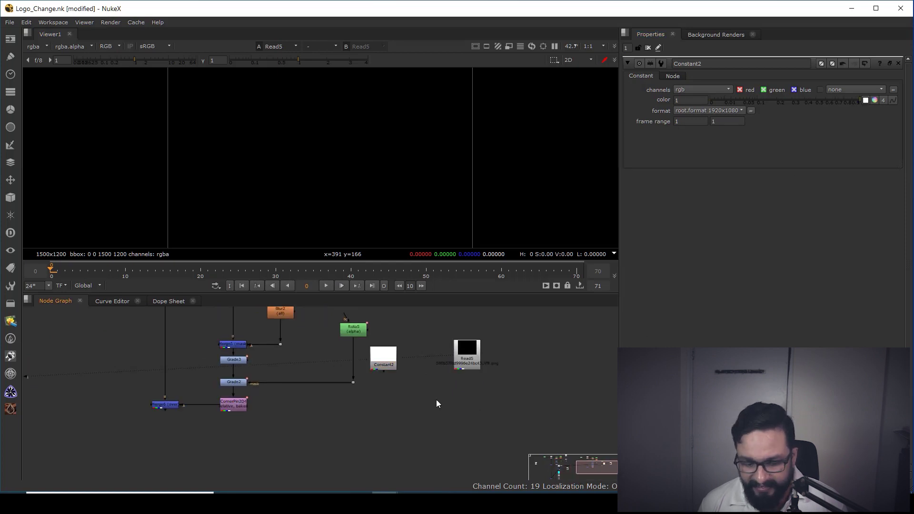
{"action": "key", "text": "m"}
{"action": "scroll", "coordinate": [440, 405], "scroll_direction": "up", "scroll_amount": 2}
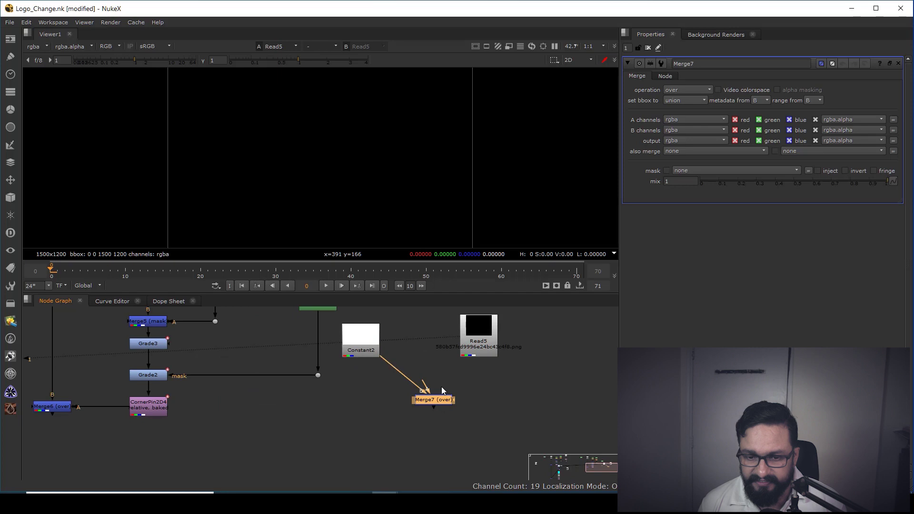
{"action": "key", "text": "1"}
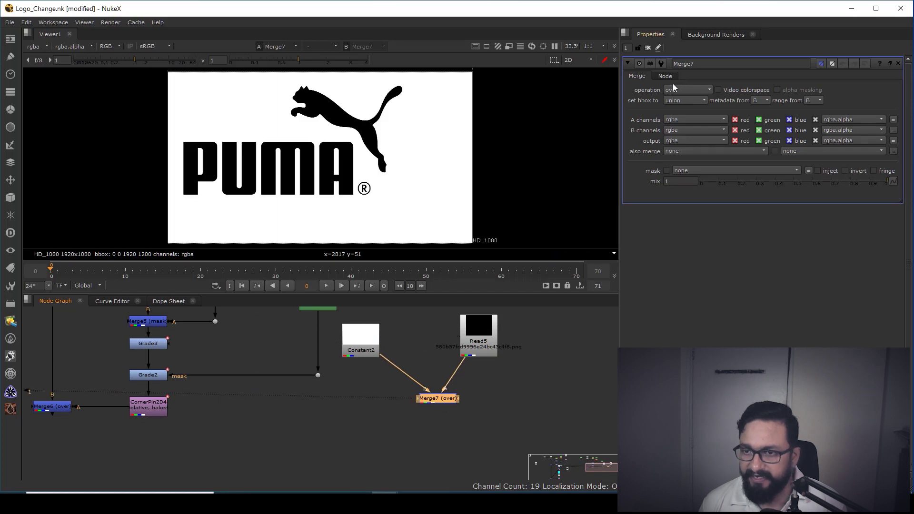
{"action": "left_click", "coordinate": [683, 90]}
{"action": "left_click", "coordinate": [682, 90]}
{"action": "left_click", "coordinate": [682, 90]}
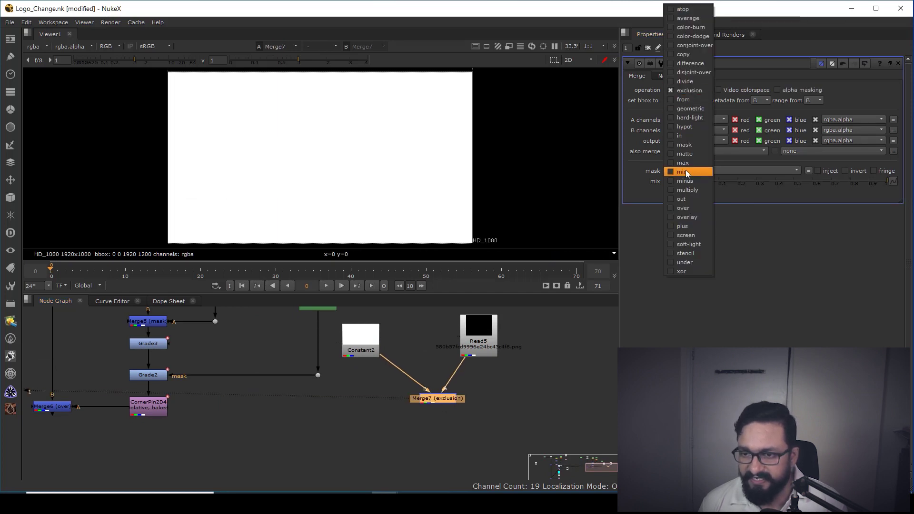
{"action": "left_click", "coordinate": [685, 149]}
{"action": "scroll", "coordinate": [364, 180], "scroll_direction": "down", "scroll_amount": 1}
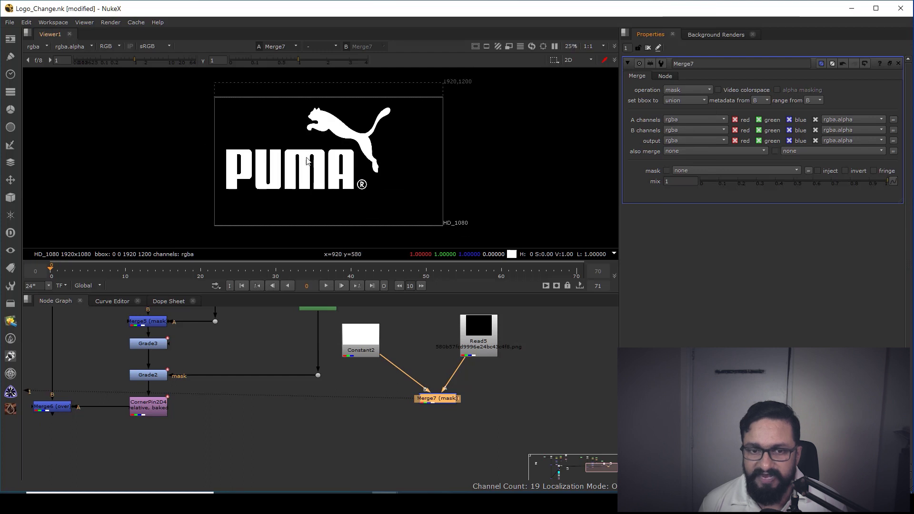
Step: Arrange the logo branch with the Constant directly above its Merge and the Puma Read beside it
{"action": "scroll", "coordinate": [458, 328], "scroll_direction": "down", "scroll_amount": 2}
{"action": "left_click", "coordinate": [458, 328]}
{"action": "left_click_drag", "start_coordinate": [458, 327], "coordinate": [516, 381]}
{"action": "left_click_drag", "start_coordinate": [401, 345], "coordinate": [447, 326]}
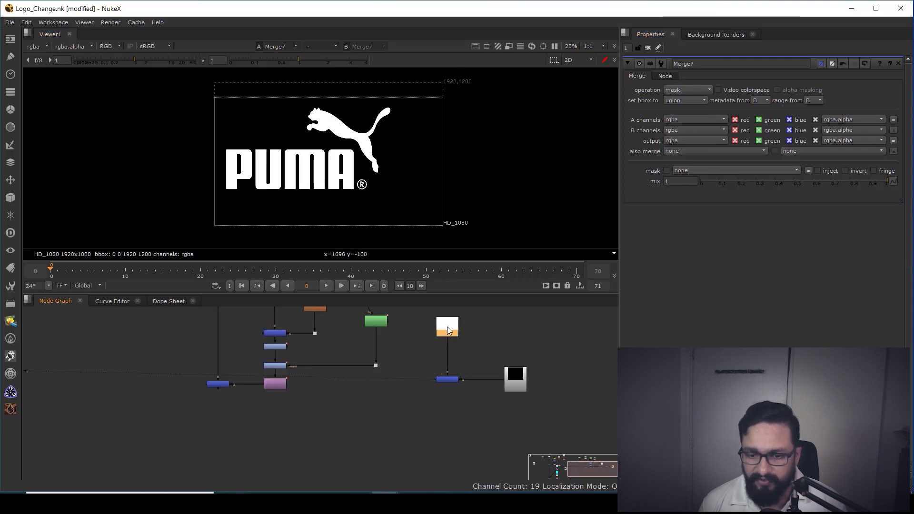
Step: Merge the masked Puma logo over the patched box shot, routing the logo connection through a Dot, and view the result
{"action": "scroll", "coordinate": [395, 376], "scroll_direction": "down", "scroll_amount": 2}
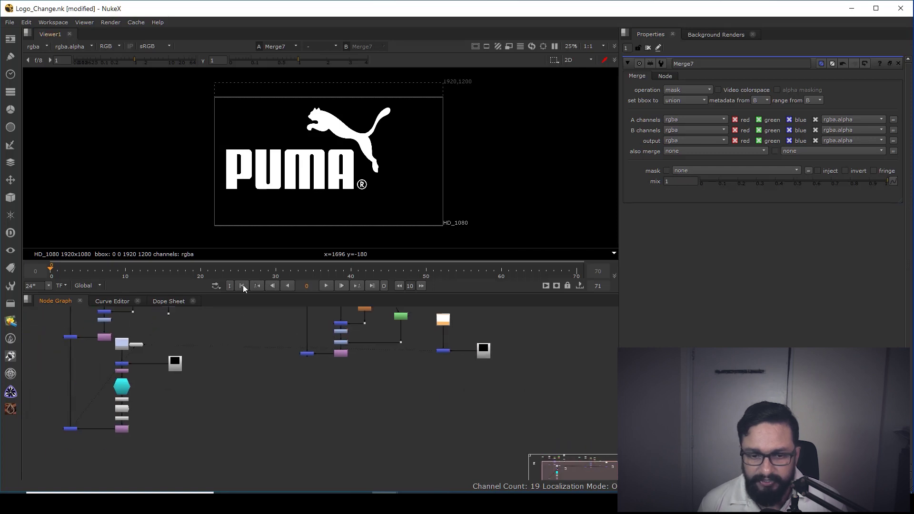
{"action": "middle_click_drag", "start_coordinate": [314, 383], "coordinate": [314, 396]}
{"action": "left_click", "coordinate": [313, 395]}
{"action": "key", "text": "m"}
{"action": "scroll", "coordinate": [322, 388], "scroll_direction": "up", "scroll_amount": 2}
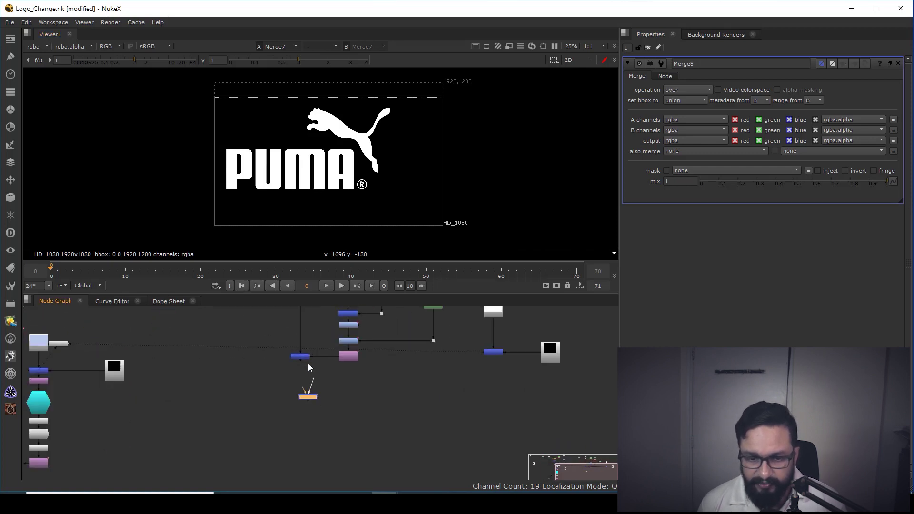
{"action": "mouse_move", "coordinate": [313, 396]}
{"action": "left_mouse_down"}
{"action": "mouse_move", "coordinate": [306, 408]}
{"action": "mouse_move", "coordinate": [507, 350]}
{"action": "mouse_move", "coordinate": [498, 353]}
{"action": "left_mouse_up"}
{"action": "left_click_drag", "start_coordinate": [395, 384], "coordinate": [493, 414], "text": "ctrl"}
{"action": "left_click_drag", "start_coordinate": [350, 387], "coordinate": [214, 442]}
{"action": "key", "text": "1"}
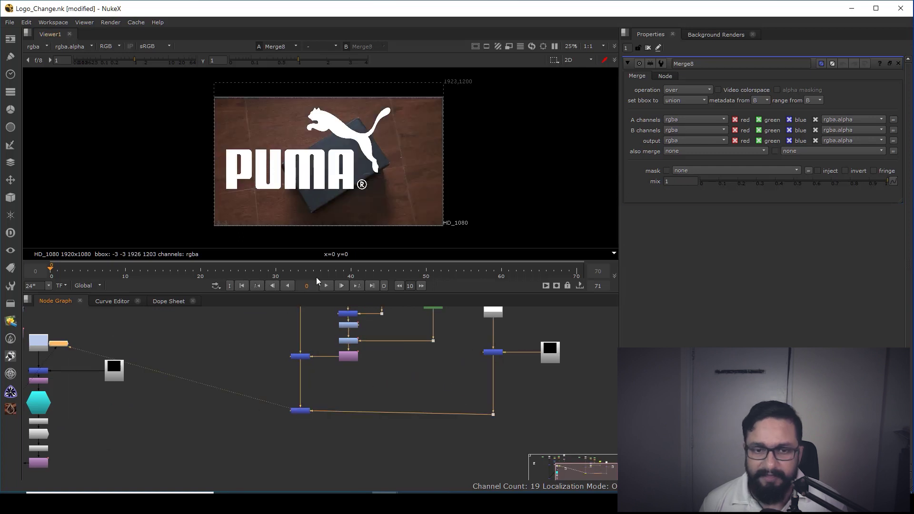
Step: Insert a Transform node between the logo's mask Merge and the Dot below it
{"action": "scroll", "coordinate": [307, 185], "scroll_direction": "up", "scroll_amount": 4}
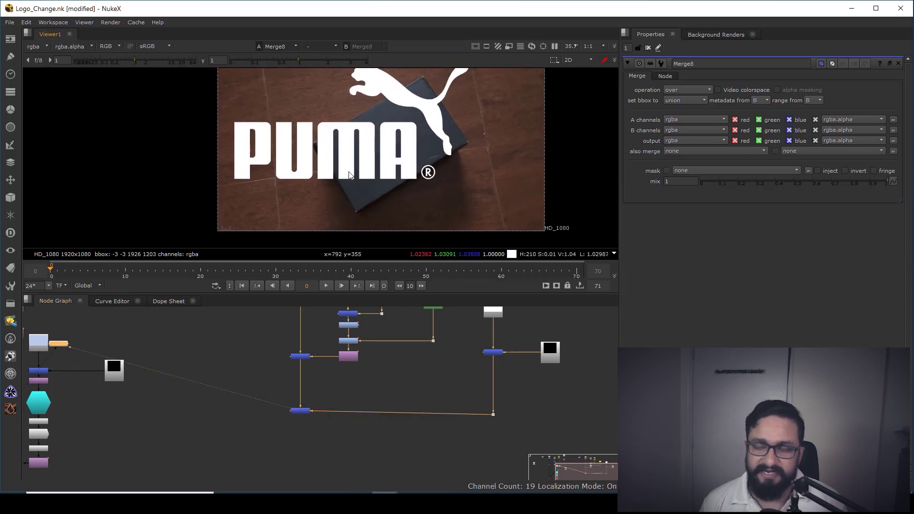
{"action": "middle_click_drag", "start_coordinate": [511, 364], "coordinate": [452, 411]}
{"action": "scroll", "coordinate": [453, 414], "scroll_direction": "up", "scroll_amount": 2}
{"action": "key", "text": "t"}
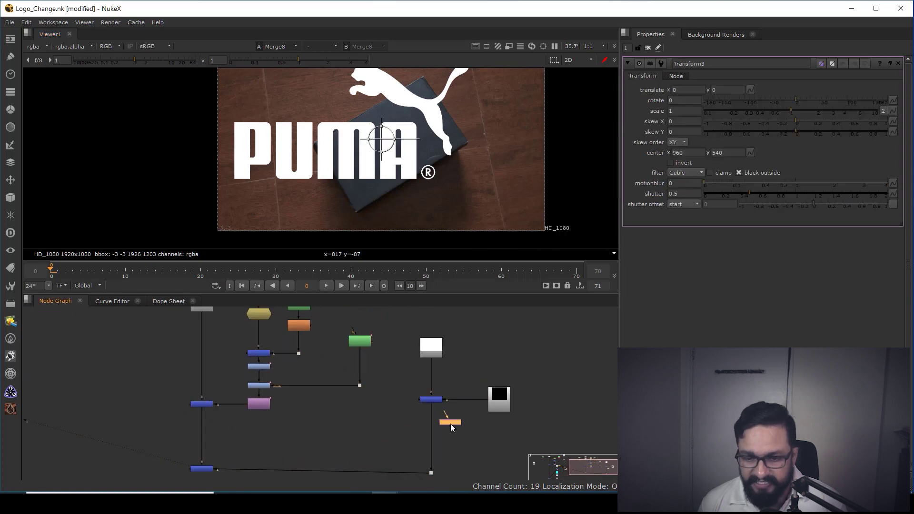
{"action": "left_click_drag", "start_coordinate": [450, 423], "coordinate": [431, 431]}
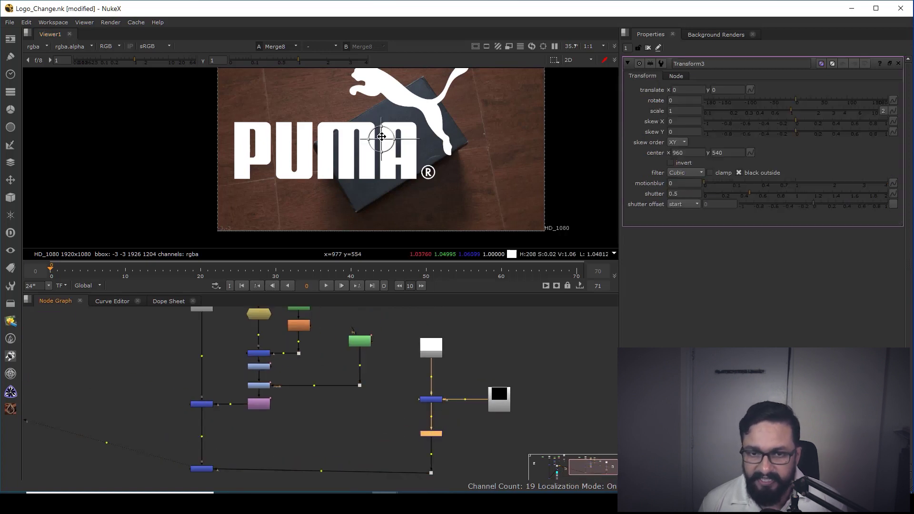
Step: Move the Transform's pivot to the Puma logo at about 644, 476 and set its scale to 0.6
{"action": "left_click_drag", "start_coordinate": [380, 140], "coordinate": [327, 150], "text": "ctrl"}
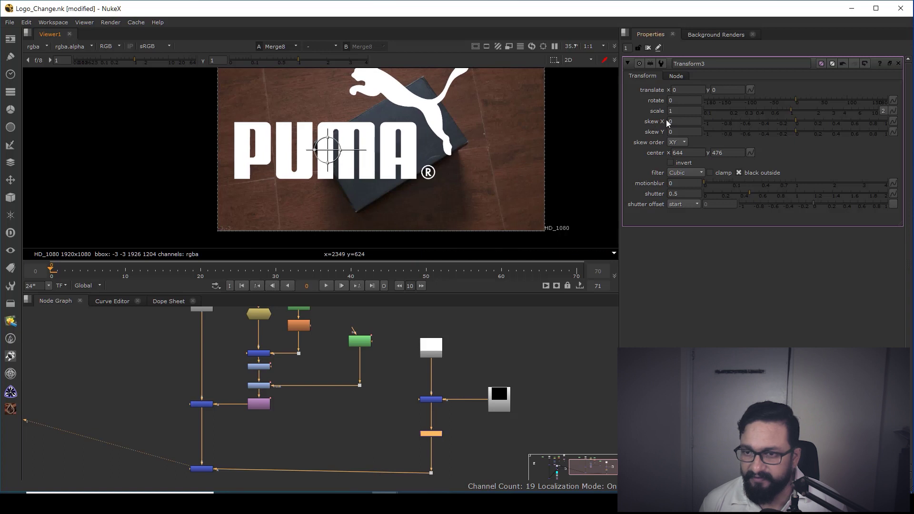
{"action": "key", "text": "Down"}
{"action": "key", "text": "Down"}
{"action": "key", "text": "Down"}
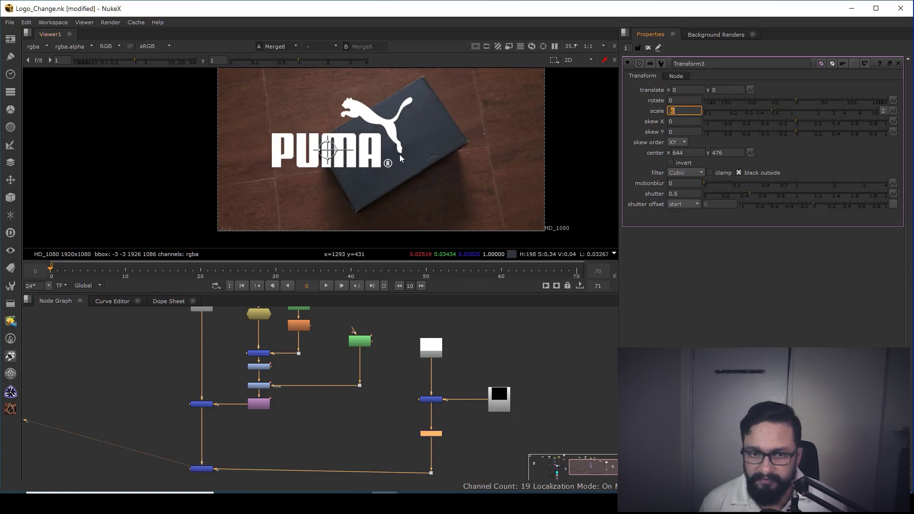
Step: Translate the logo by about 376, -22 and rotate it about 36.4 degrees to lie on the box's top face
{"action": "left_click_drag", "start_coordinate": [353, 147], "coordinate": [391, 154]}
{"action": "key", "text": "ctrl+z"}
{"action": "scroll", "coordinate": [401, 152], "scroll_direction": "down", "scroll_amount": 2}
{"action": "scroll", "coordinate": [452, 145], "scroll_direction": "up", "scroll_amount": 2}
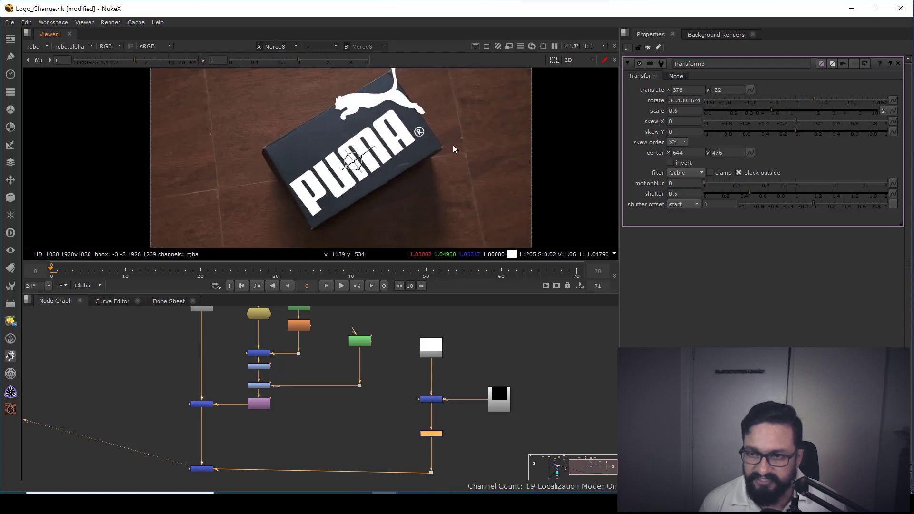
Step: Set the logo Transform's scale to 0.46 and slightly reduce its rotation to align the logo with the box
{"action": "scroll", "coordinate": [687, 109], "scroll_direction": "down", "scroll_amount": 14}
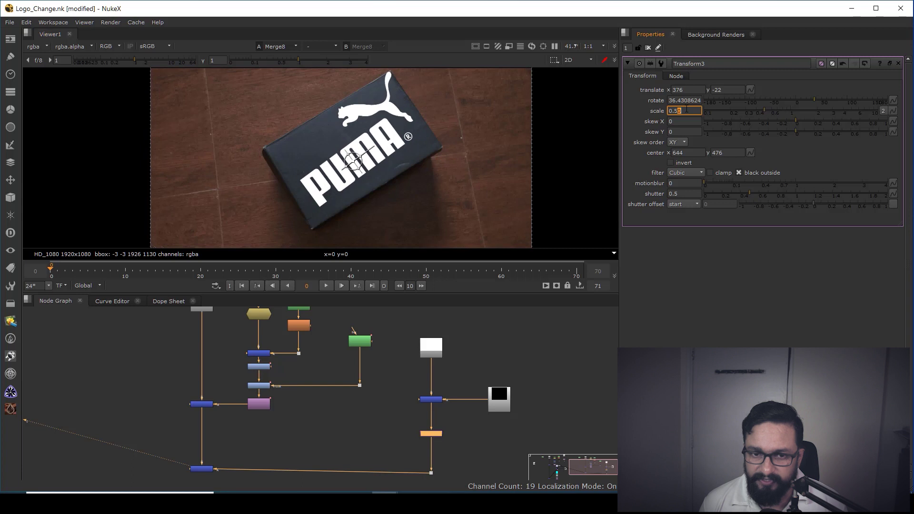
{"action": "scroll", "coordinate": [686, 109], "scroll_direction": "up", "scroll_amount": 4}
{"action": "scroll", "coordinate": [687, 109], "scroll_direction": "down", "scroll_amount": 3}
{"action": "scroll", "coordinate": [687, 110], "scroll_direction": "down", "scroll_amount": 1}
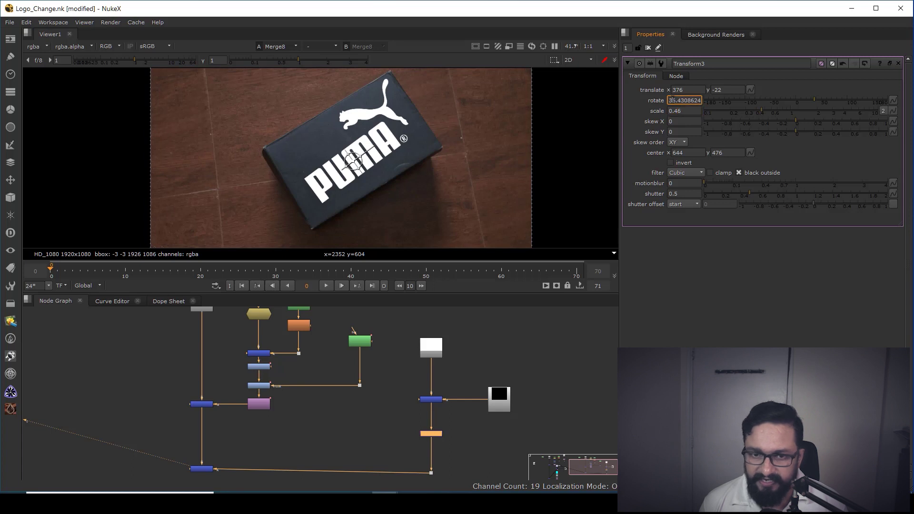
{"action": "scroll", "coordinate": [671, 100], "scroll_direction": "down", "scroll_amount": 3}
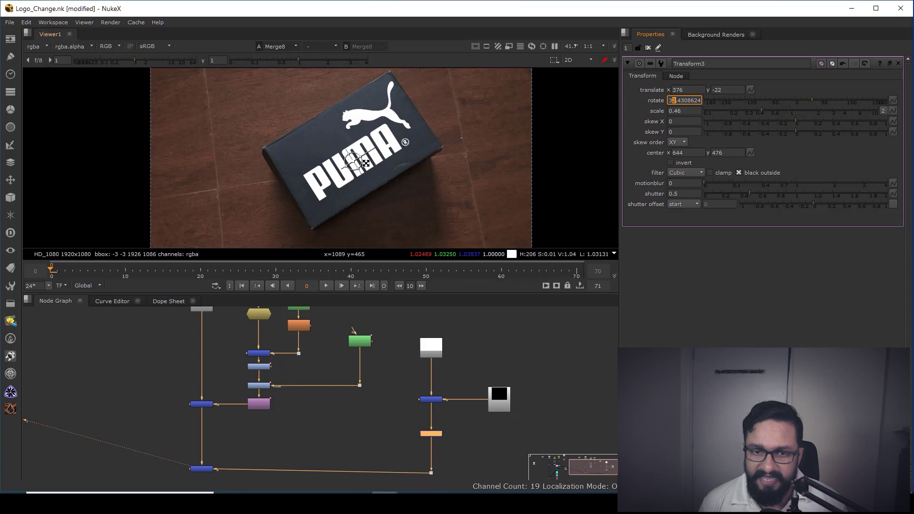
Step: Set the logo Transform to translate 360, -18 with a rotation of about 32.4 degrees, and play the shot
{"action": "left_click_drag", "start_coordinate": [352, 161], "coordinate": [349, 162]}
{"action": "middle_click_drag", "start_coordinate": [358, 428], "coordinate": [370, 410]}
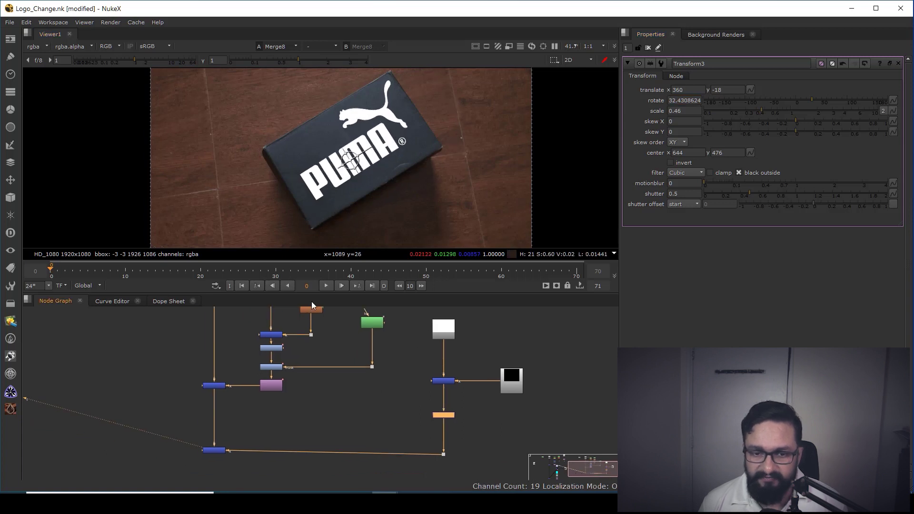
{"action": "left_click", "coordinate": [327, 286]}
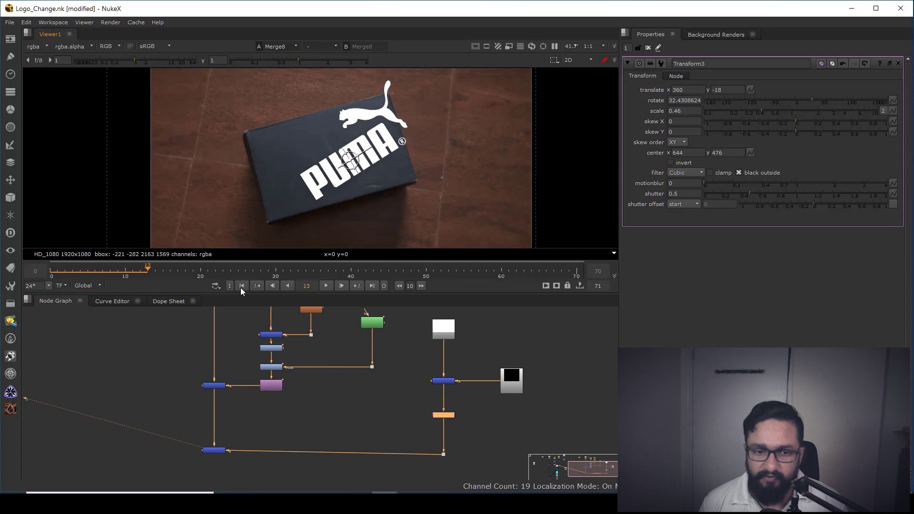
Step: Copy the clean patch's baked relative CornerPin and insert the copy between the logo's Transform and the Dot below it
{"action": "left_click", "coordinate": [362, 394]}
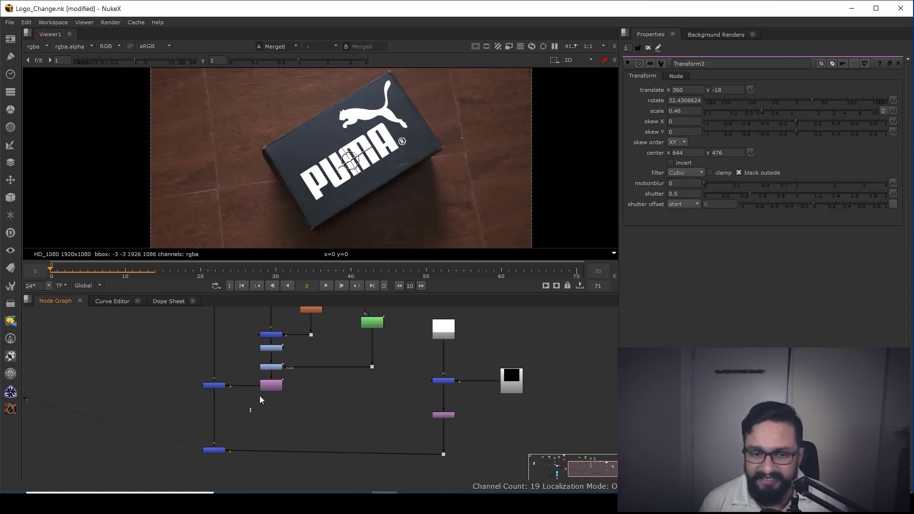
{"action": "left_click_drag", "start_coordinate": [289, 372], "coordinate": [289, 373]}
{"action": "middle_click_drag", "start_coordinate": [427, 452], "coordinate": [407, 391]}
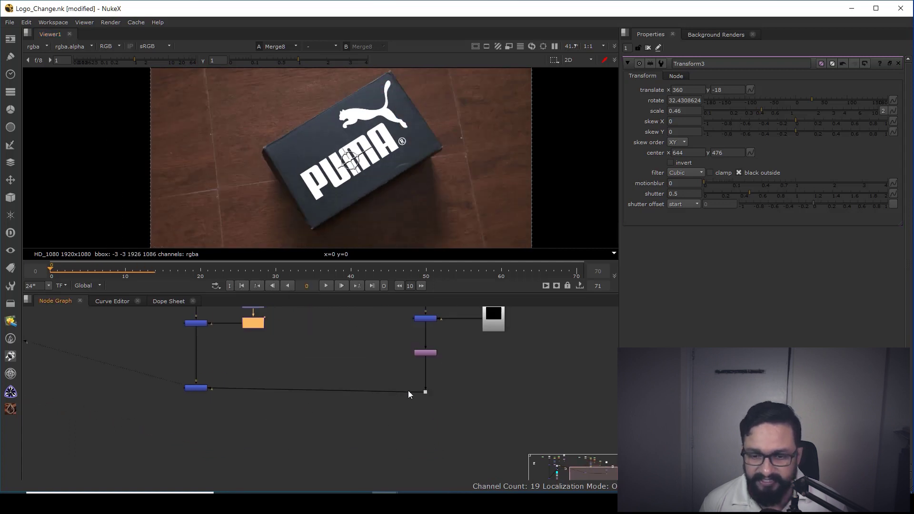
{"action": "scroll", "coordinate": [422, 384], "scroll_direction": "up", "scroll_amount": 3}
{"action": "key", "text": "ctrl+v"}
{"action": "left_click_drag", "start_coordinate": [451, 364], "coordinate": [430, 370]}
{"action": "scroll", "coordinate": [281, 352], "scroll_direction": "down", "scroll_amount": 2}
{"action": "middle_click_drag", "start_coordinate": [192, 361], "coordinate": [285, 376]}
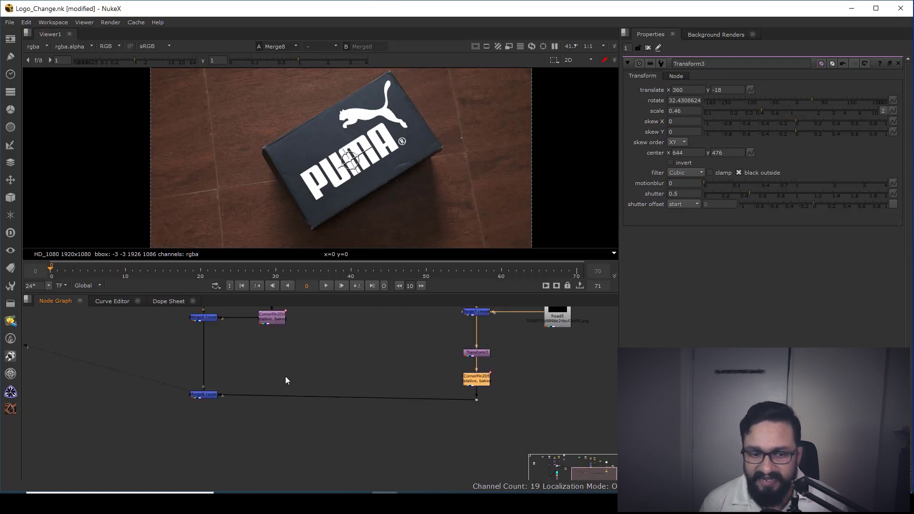
Step: Play the full shot to check how the Puma logo follows the box, and return to the first frame
{"action": "left_click_drag", "start_coordinate": [270, 370], "coordinate": [172, 414]}
{"action": "left_click", "coordinate": [326, 285]}
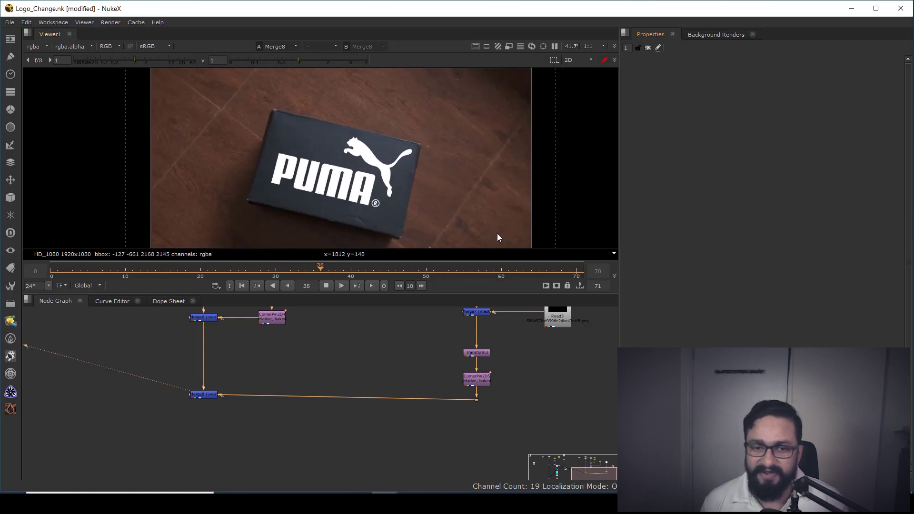
{"action": "left_click", "coordinate": [327, 286]}
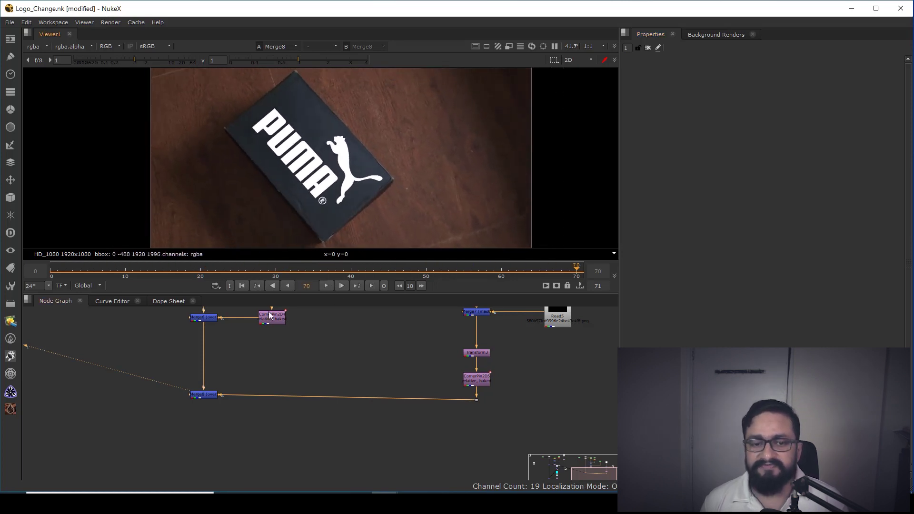
{"action": "left_click", "coordinate": [241, 285]}
{"action": "left_click_drag", "start_coordinate": [237, 363], "coordinate": [164, 444]}
Step: View the original Adidas plate in an enlarged viewer and compare its logo closely with the Puma composite
{"action": "middle_click_drag", "start_coordinate": [210, 333], "coordinate": [223, 439]}
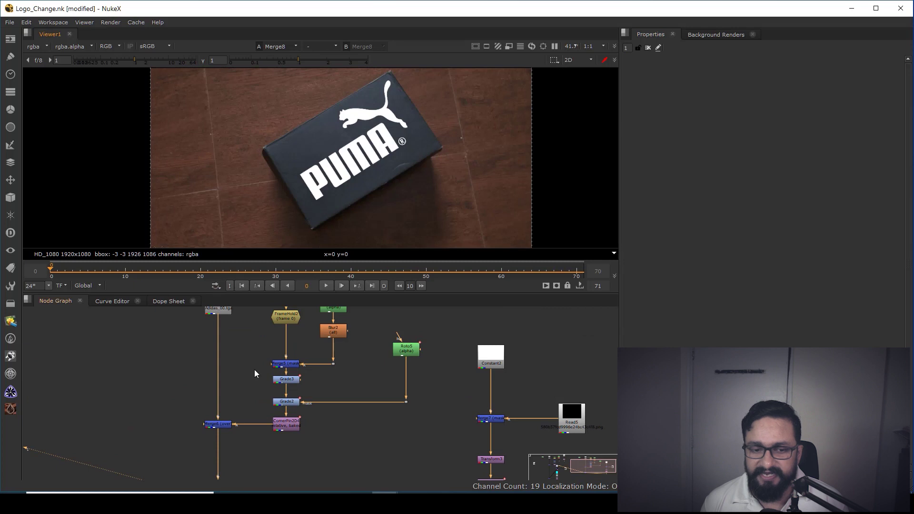
{"action": "middle_click_drag", "start_coordinate": [224, 308], "coordinate": [242, 380]}
{"action": "left_click", "coordinate": [240, 377]}
{"action": "key", "text": "1"}
{"action": "key", "text": "space"}
{"action": "middle_click_drag", "start_coordinate": [452, 359], "coordinate": [487, 304]}
{"action": "key", "text": "ctrl+1"}
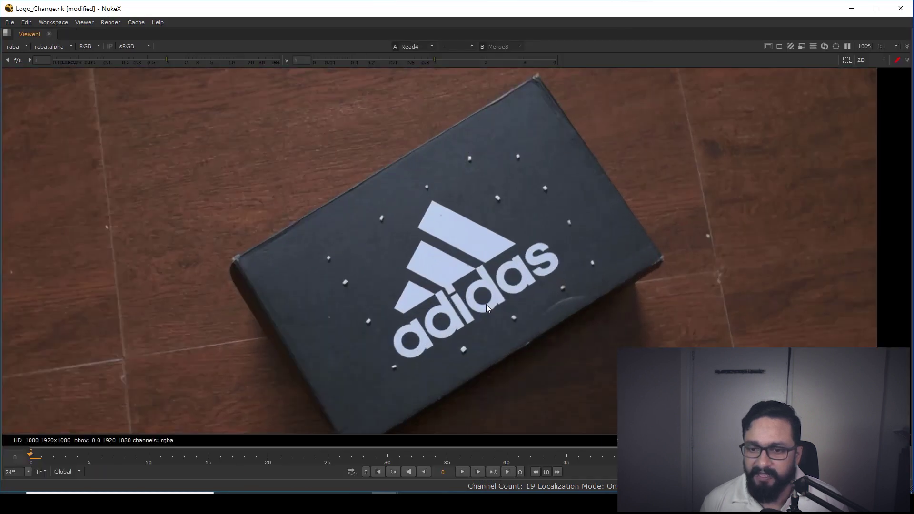
{"action": "scroll", "coordinate": [487, 305], "scroll_direction": "up", "scroll_amount": 3}
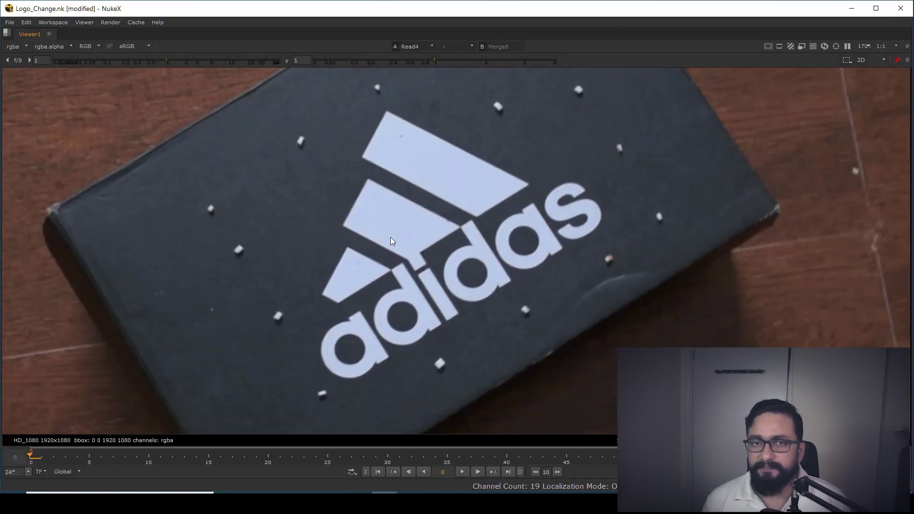
{"action": "middle_click_drag", "start_coordinate": [392, 241], "coordinate": [379, 233]}
{"action": "key", "text": "2"}
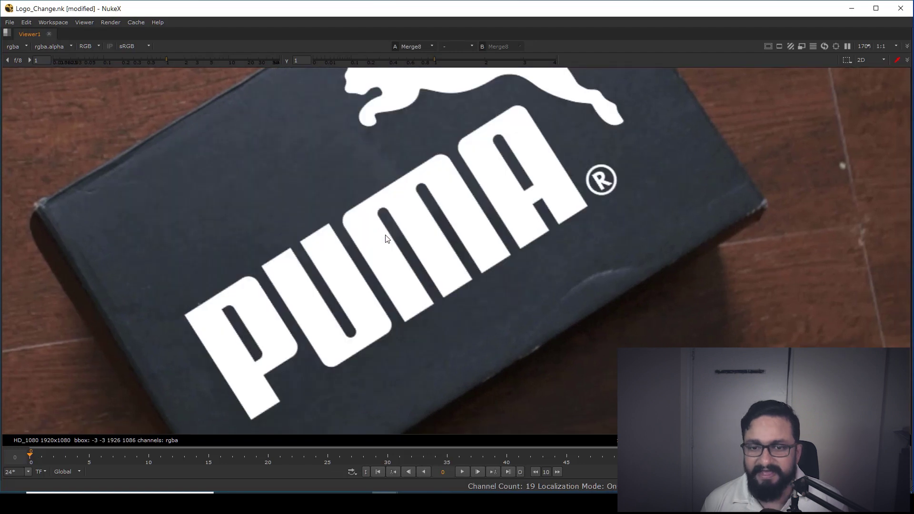
{"action": "scroll", "coordinate": [389, 242], "scroll_direction": "down", "scroll_amount": 3}
{"action": "key", "text": "1"}
{"action": "key", "text": "space"}
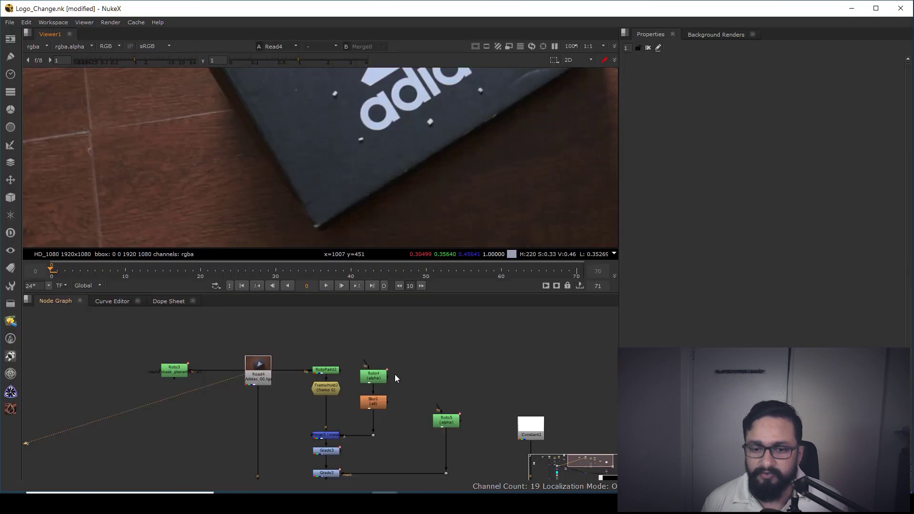
Step: Sample the Adidas logo's light blue from the original plate as the color of the Puma logo's Constant node
{"action": "scroll", "coordinate": [421, 357], "scroll_direction": "up", "scroll_amount": 3}
{"action": "double_click", "coordinate": [442, 364]}
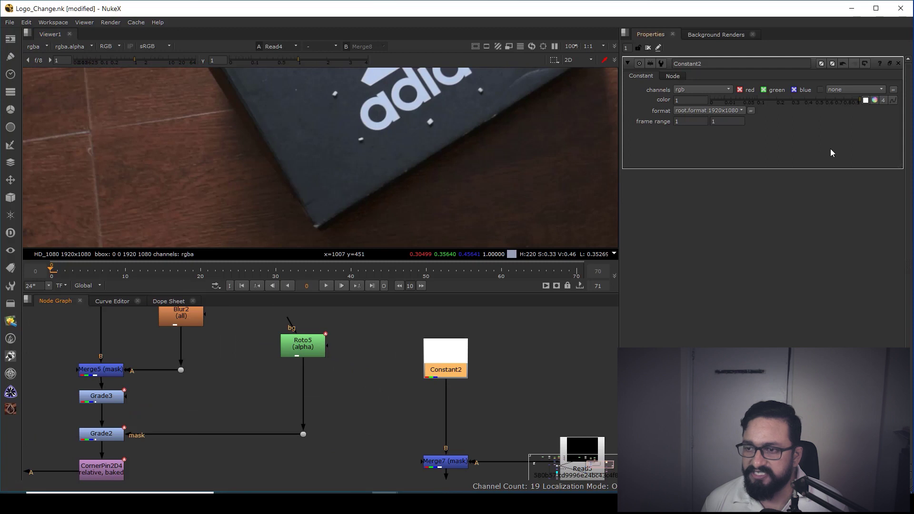
{"action": "middle_click_drag", "start_coordinate": [374, 117], "coordinate": [364, 179]}
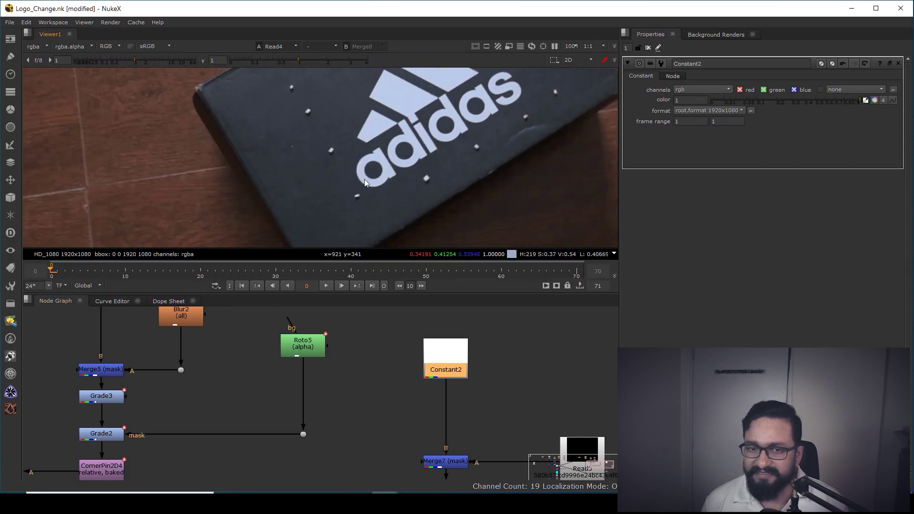
{"action": "scroll", "coordinate": [374, 119], "scroll_direction": "up", "scroll_amount": 7}
{"action": "middle_click_drag", "start_coordinate": [450, 92], "coordinate": [367, 153]}
{"action": "left_click_drag", "start_coordinate": [363, 121], "coordinate": [377, 139], "text": "ctrl+shift"}
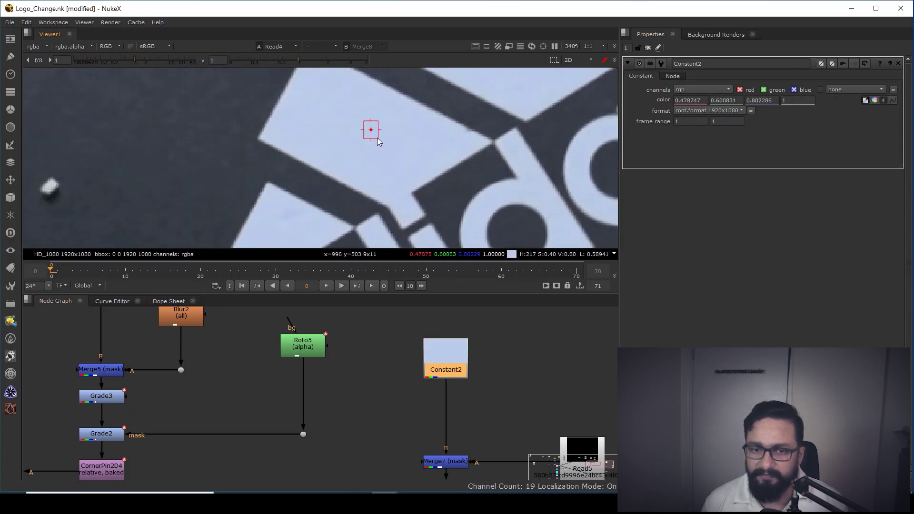
{"action": "scroll", "coordinate": [356, 413], "scroll_direction": "down", "scroll_amount": 3}
{"action": "scroll", "coordinate": [301, 370], "scroll_direction": "up", "scroll_amount": 3}
Step: Compare the recolored Puma logo in the final Merge with the Adidas logo on the original plate
{"action": "left_click", "coordinate": [249, 369]}
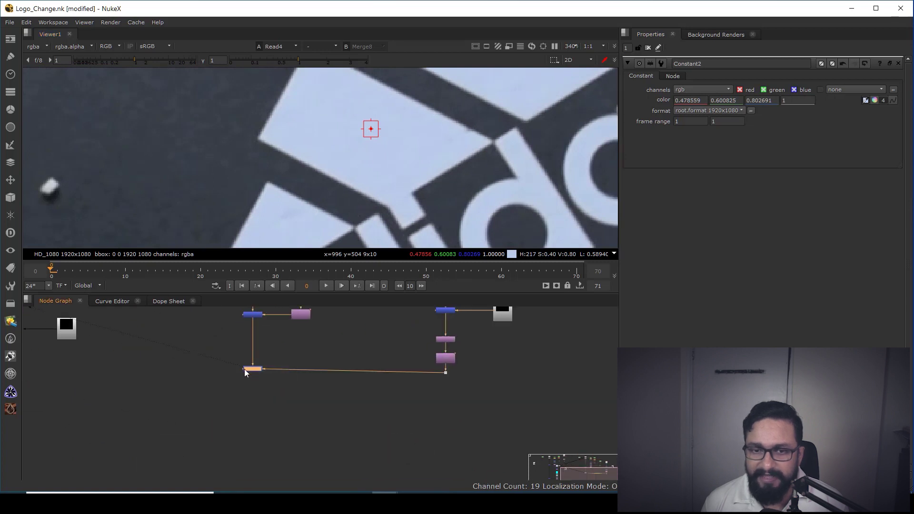
{"action": "key", "text": "1"}
{"action": "key", "text": "f"}
{"action": "middle_click_drag", "start_coordinate": [289, 332], "coordinate": [310, 496]}
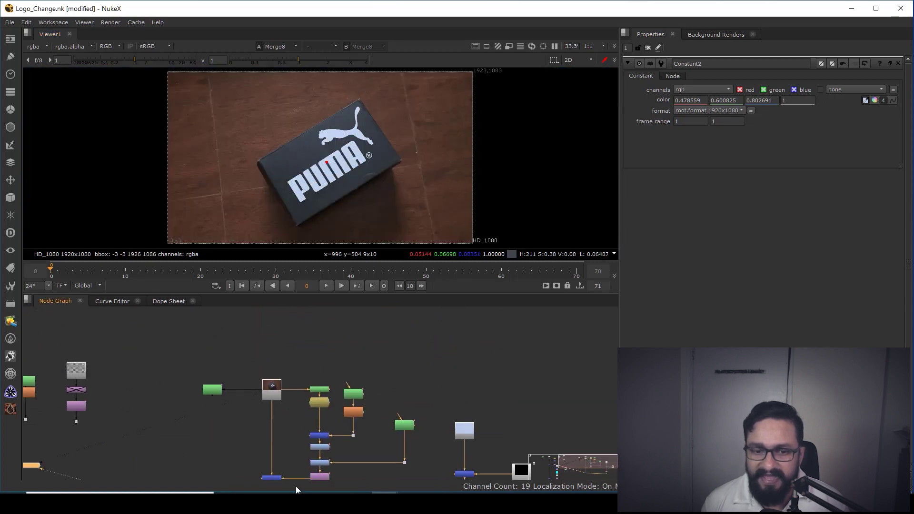
{"action": "left_click", "coordinate": [273, 392]}
{"action": "key", "text": "1"}
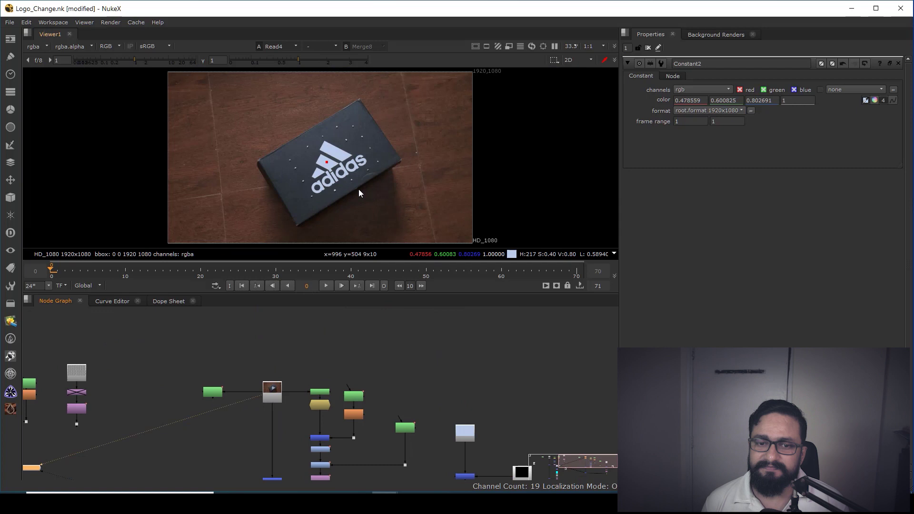
{"action": "scroll", "coordinate": [357, 188], "scroll_direction": "up", "scroll_amount": 5}
{"action": "middle_click_drag", "start_coordinate": [355, 184], "coordinate": [463, 241]}
{"action": "key", "text": "2"}
{"action": "middle_click_drag", "start_coordinate": [435, 197], "coordinate": [421, 138]}
{"action": "key", "text": "1"}
{"action": "key", "text": "2"}
{"action": "scroll", "coordinate": [364, 147], "scroll_direction": "up", "scroll_amount": 1}
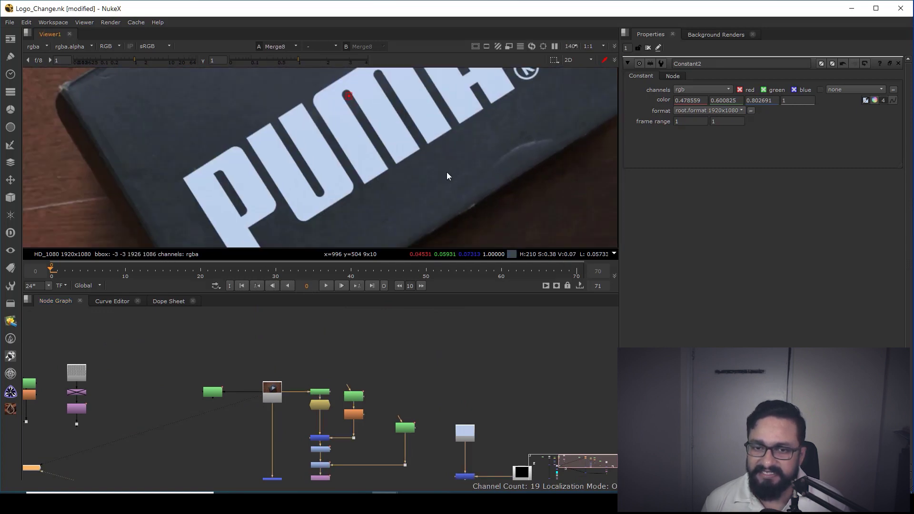
Step: Examine the Adidas stripes' edges up close on the original plate against the Puma composite
{"action": "key", "text": "1"}
{"action": "scroll", "coordinate": [409, 153], "scroll_direction": "up", "scroll_amount": 5}
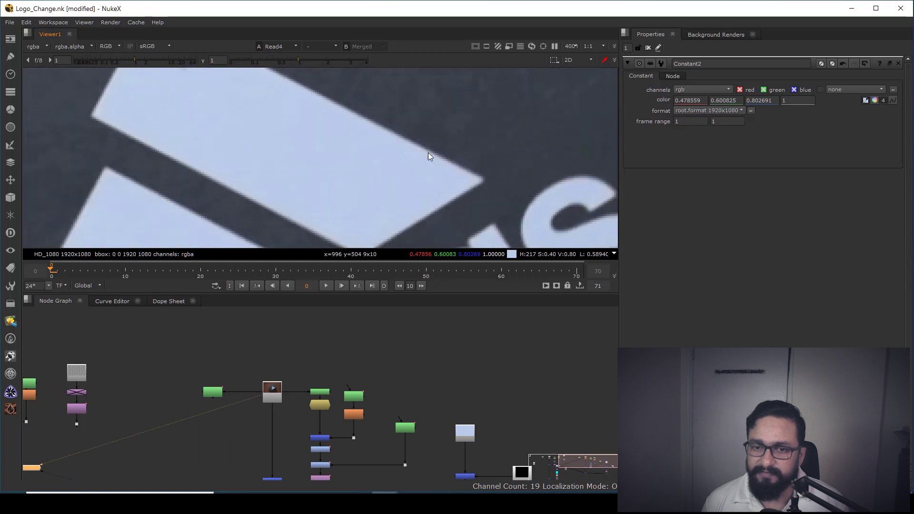
{"action": "key", "text": "2"}
{"action": "scroll", "coordinate": [437, 143], "scroll_direction": "down", "scroll_amount": 5}
{"action": "middle_click_drag", "start_coordinate": [428, 163], "coordinate": [394, 142]}
{"action": "scroll", "coordinate": [394, 143], "scroll_direction": "down", "scroll_amount": 2}
{"action": "scroll", "coordinate": [409, 158], "scroll_direction": "down", "scroll_amount": 1}
Step: Set the motion blur of the Puma logo's CornerPin to 1, comparing the result with it off
{"action": "scroll", "coordinate": [402, 400], "scroll_direction": "up", "scroll_amount": 8}
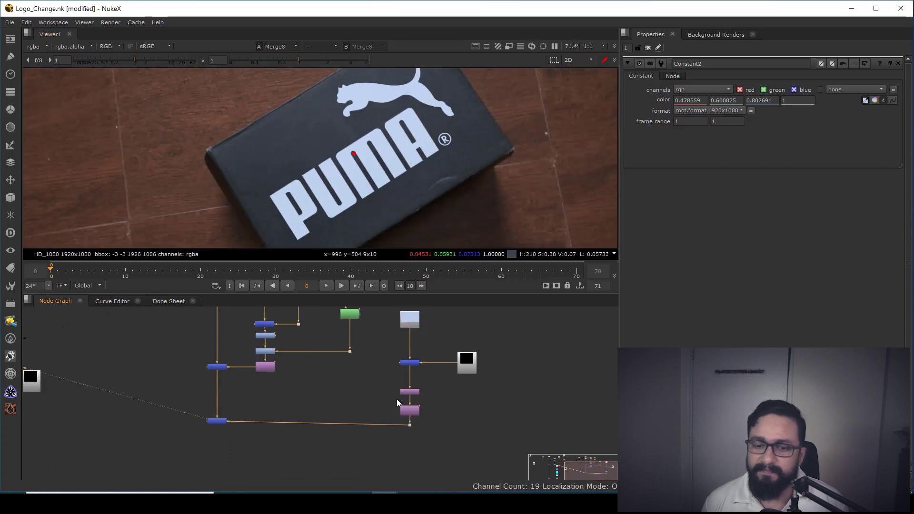
{"action": "double_click", "coordinate": [407, 401]}
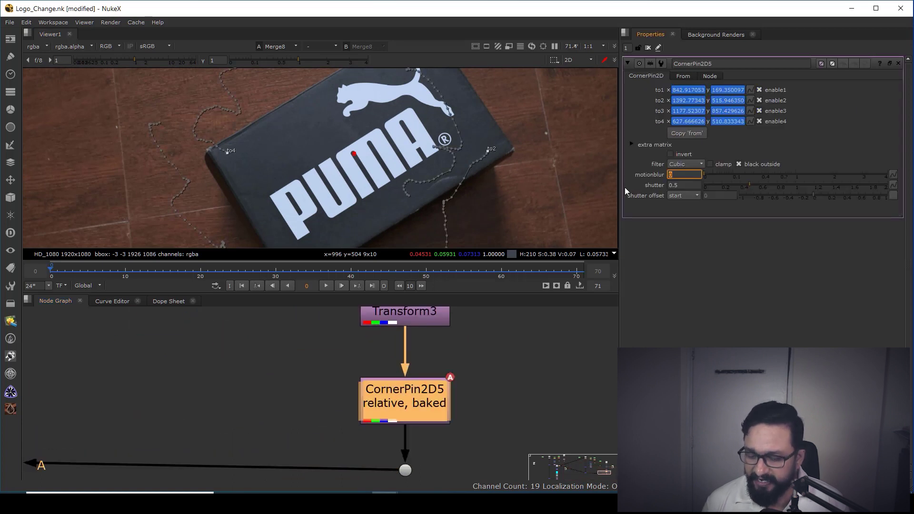
{"action": "type", "text": "1"}
{"action": "scroll", "coordinate": [428, 138], "scroll_direction": "up", "scroll_amount": 6}
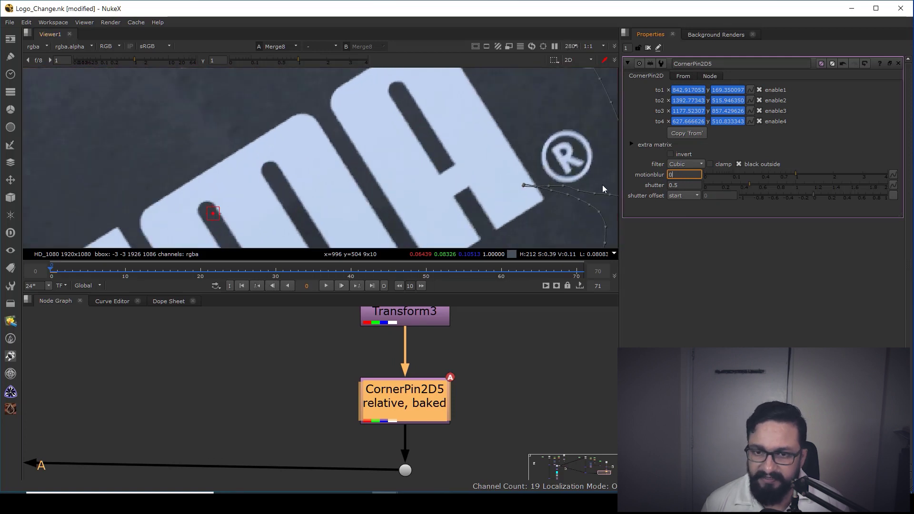
{"action": "key", "text": "Return"}
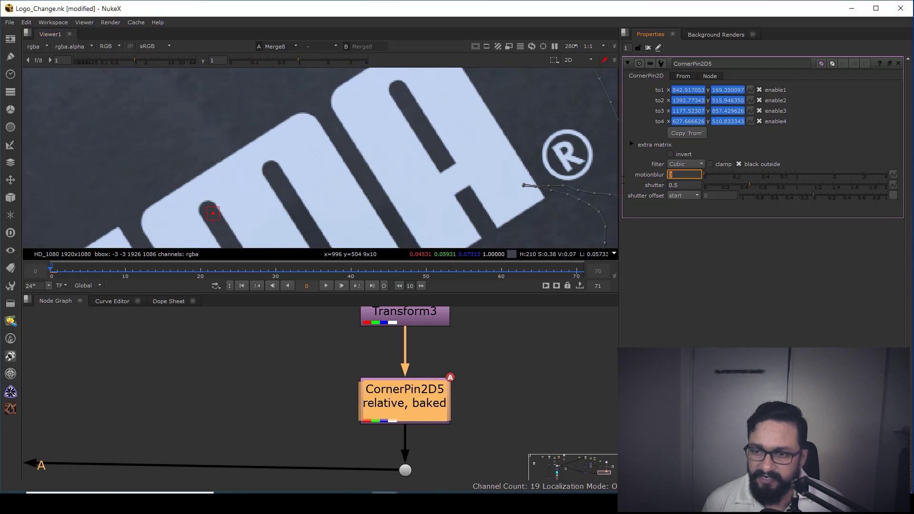
{"action": "key", "text": "Return"}
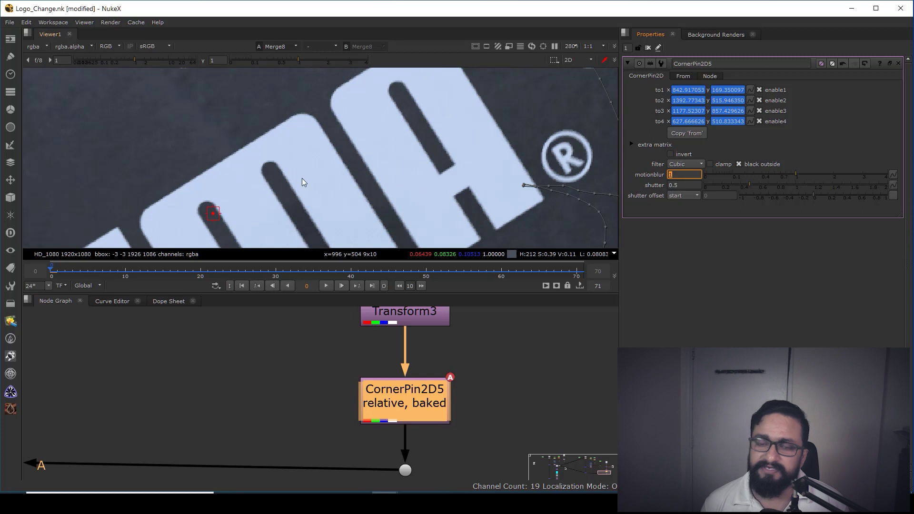
Step: Play the shot to around frame 11 and inspect the motion blur on the Puma logo's edges
{"action": "scroll", "coordinate": [302, 178], "scroll_direction": "down", "scroll_amount": 5}
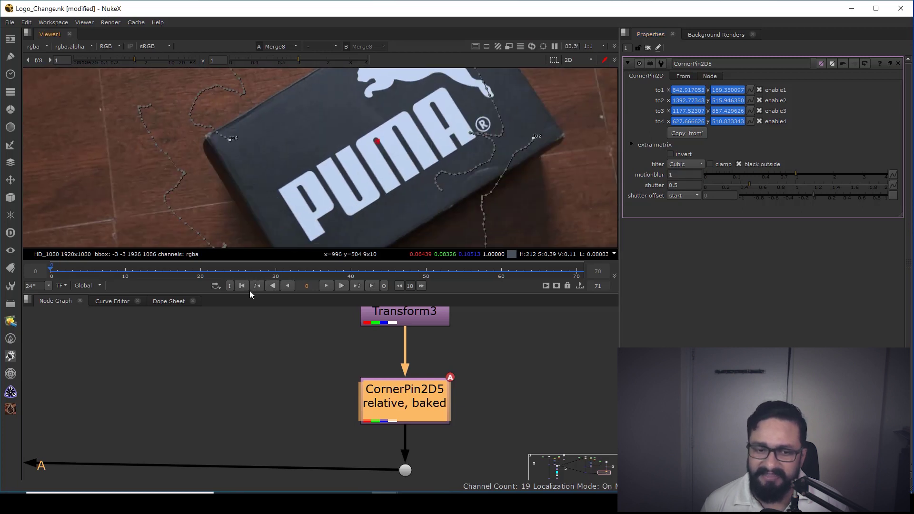
{"action": "left_click", "coordinate": [326, 286]}
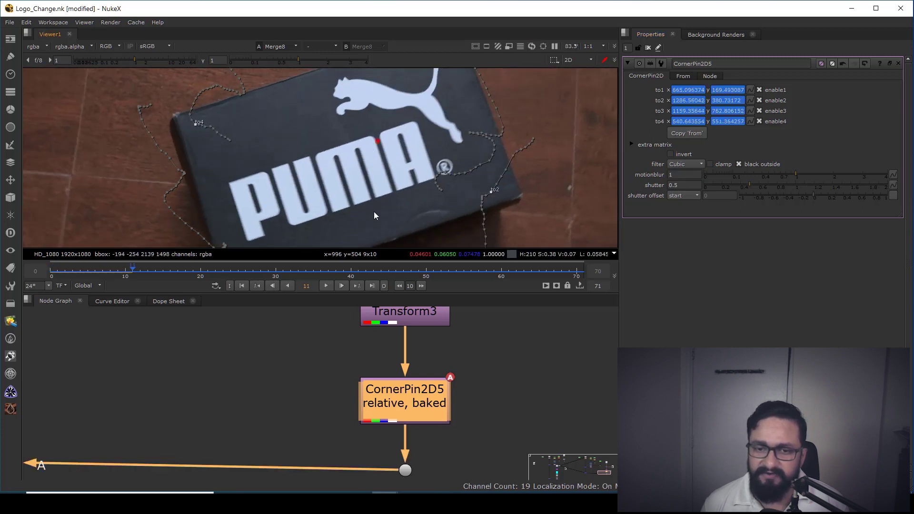
{"action": "scroll", "coordinate": [422, 178], "scroll_direction": "up", "scroll_amount": 6}
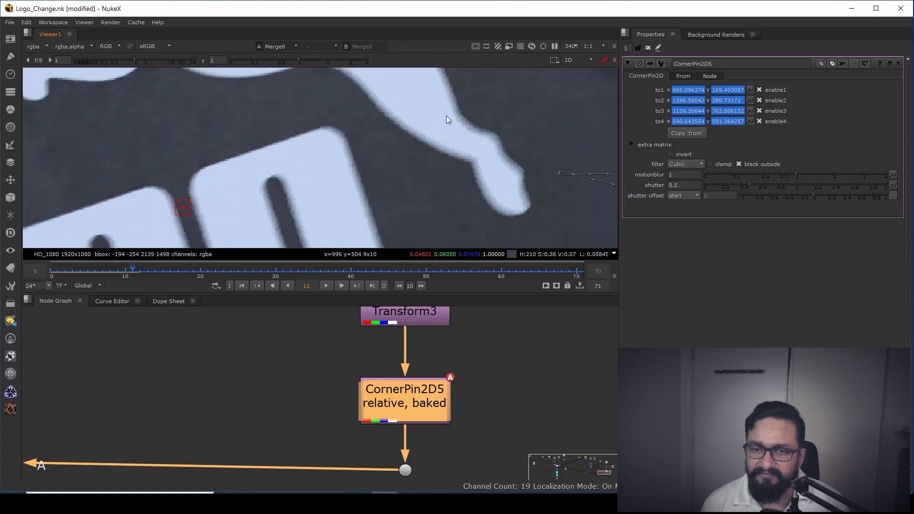
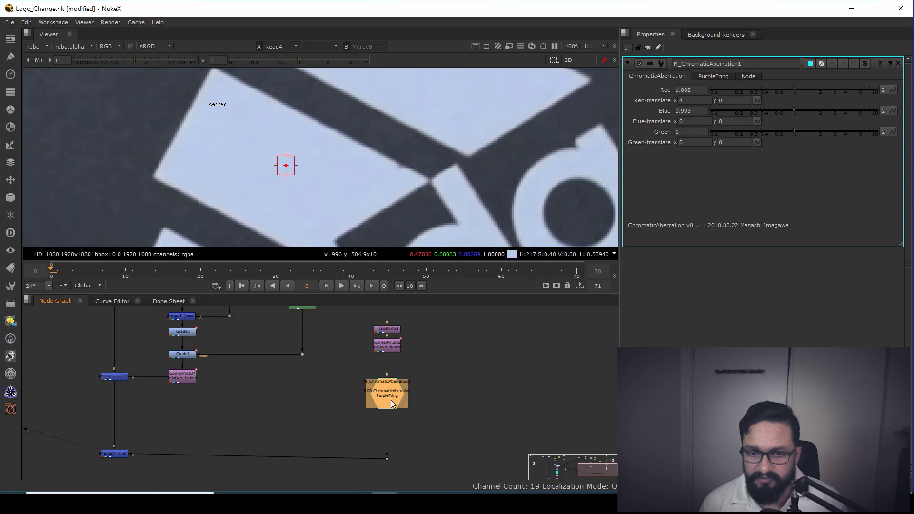
Step: Inspect the original logo's edges and set the Puma logo's chromatic aberration Red-translate x to -1
{"action": "scroll", "coordinate": [391, 187], "scroll_direction": "down", "scroll_amount": 4}
{"action": "middle_click_drag", "start_coordinate": [480, 165], "coordinate": [465, 121]}
{"action": "scroll", "coordinate": [446, 145], "scroll_direction": "down", "scroll_amount": 2}
{"action": "scroll", "coordinate": [419, 148], "scroll_direction": "up", "scroll_amount": 4}
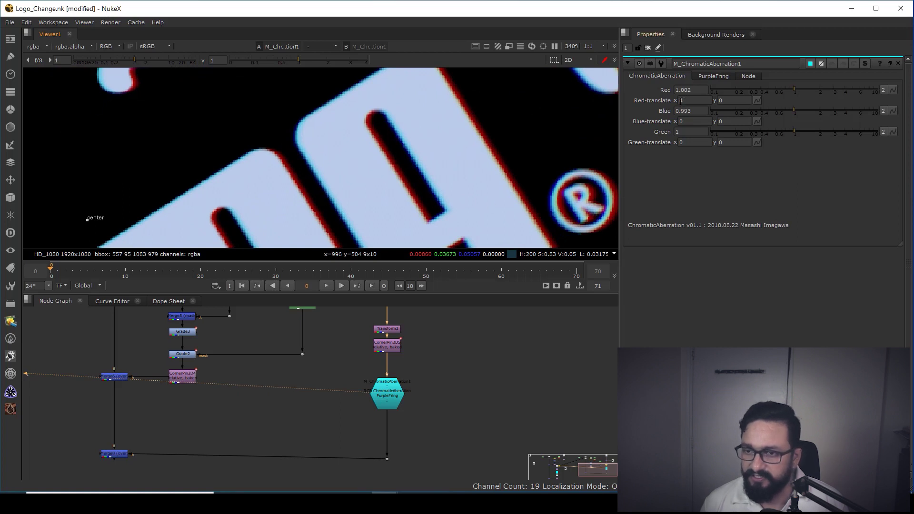
{"action": "key", "text": "Down"}
{"action": "key", "text": "Down"}
{"action": "key", "text": "Down"}
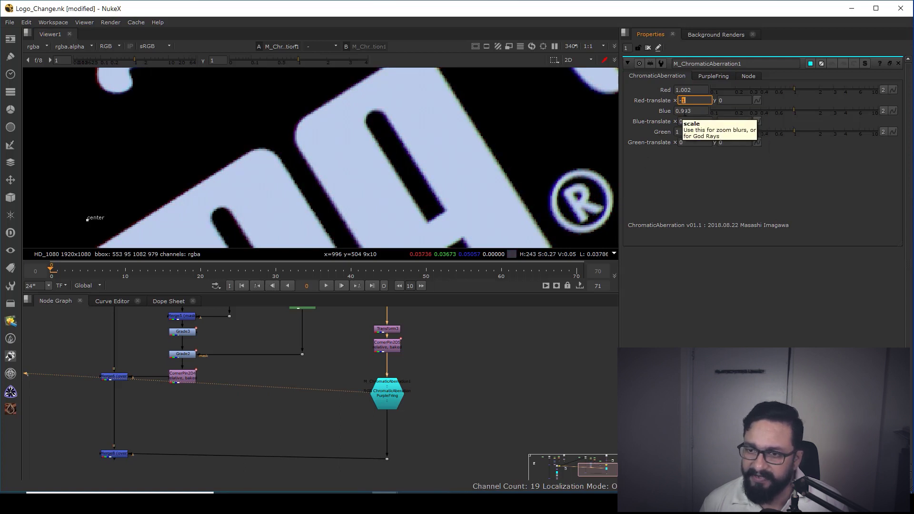
{"action": "key", "text": "Down"}
{"action": "key", "text": "Up"}
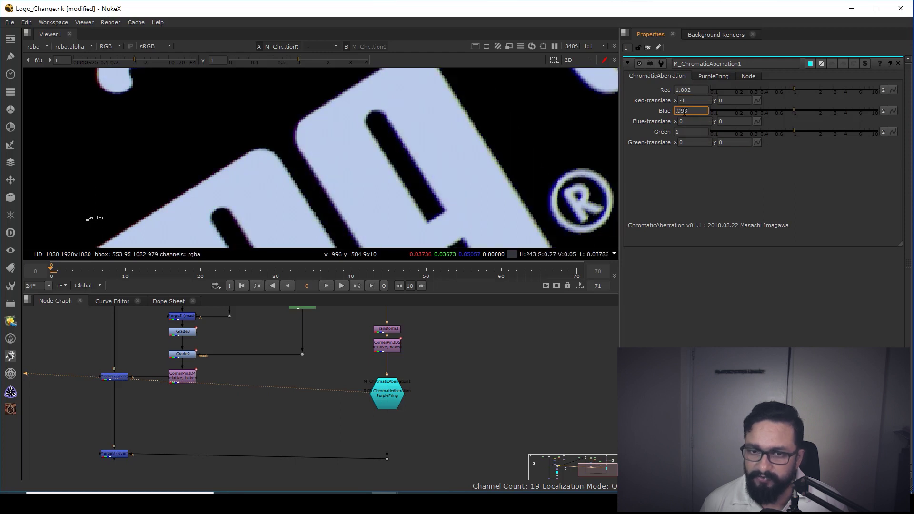
Step: Set the chromatic aberration's Blue value to 0.996 while checking the color fringes on the Puma letters
{"action": "scroll", "coordinate": [432, 190], "scroll_direction": "down", "scroll_amount": 5}
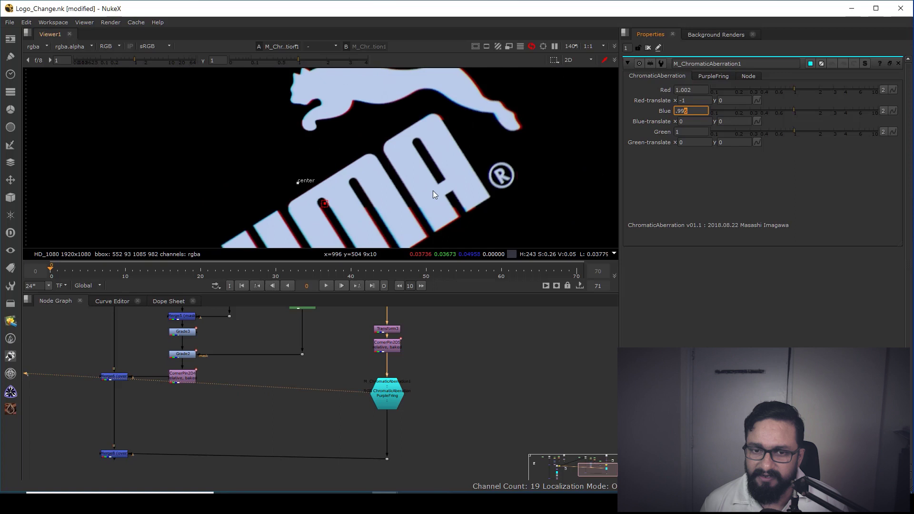
{"action": "scroll", "coordinate": [450, 147], "scroll_direction": "up", "scroll_amount": 2}
{"action": "scroll", "coordinate": [356, 172], "scroll_direction": "up", "scroll_amount": 3}
{"action": "scroll", "coordinate": [333, 190], "scroll_direction": "up", "scroll_amount": 3}
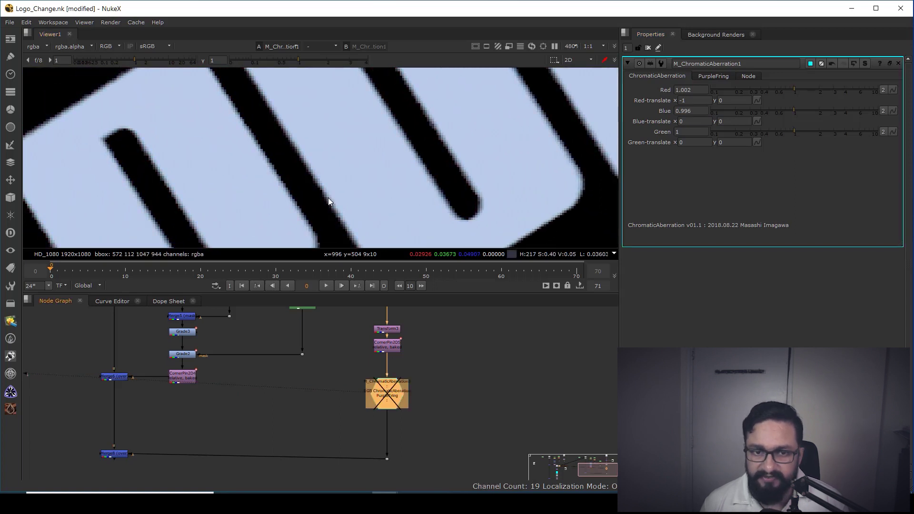
Step: Toggle the chromatic aberration node off and on to compare the letter edges up close, leaving it enabled
{"action": "scroll", "coordinate": [328, 198], "scroll_direction": "up", "scroll_amount": 4}
{"action": "key", "text": "d"}
{"action": "key", "text": "d"}
{"action": "key", "text": "d"}
{"action": "key", "text": "d"}
{"action": "key", "text": "d"}
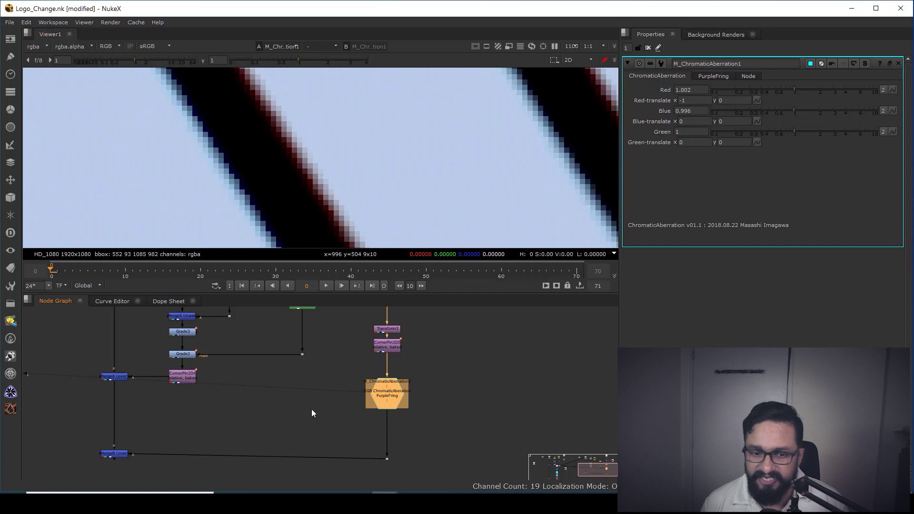
Step: View the final Merge and inspect the fringed Puma logo edges in the full composite
{"action": "scroll", "coordinate": [312, 413], "scroll_direction": "down", "scroll_amount": 5}
{"action": "scroll", "coordinate": [356, 393], "scroll_direction": "up", "scroll_amount": 3}
{"action": "left_click", "coordinate": [326, 381]}
{"action": "key", "text": "1"}
{"action": "key", "text": "f"}
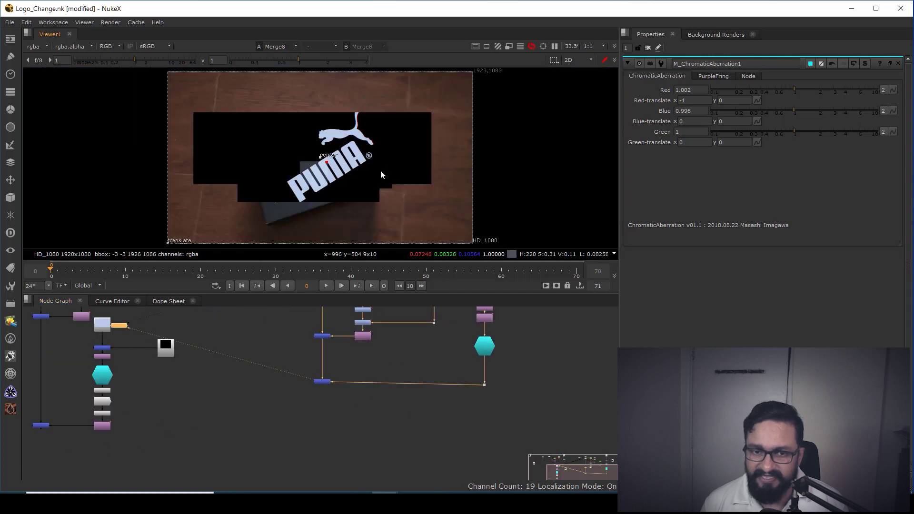
{"action": "scroll", "coordinate": [381, 175], "scroll_direction": "up", "scroll_amount": 6}
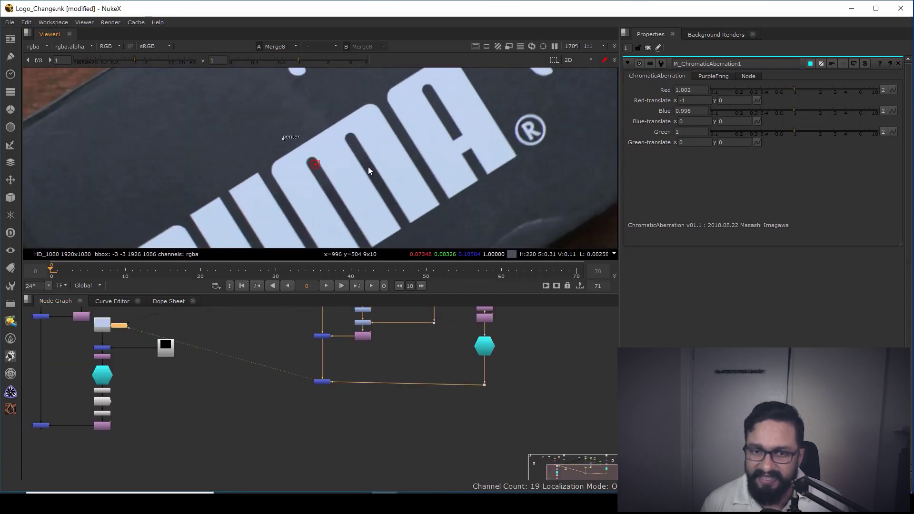
{"action": "key", "text": "2"}
{"action": "scroll", "coordinate": [359, 167], "scroll_direction": "up", "scroll_amount": 2}
{"action": "key", "text": "1"}
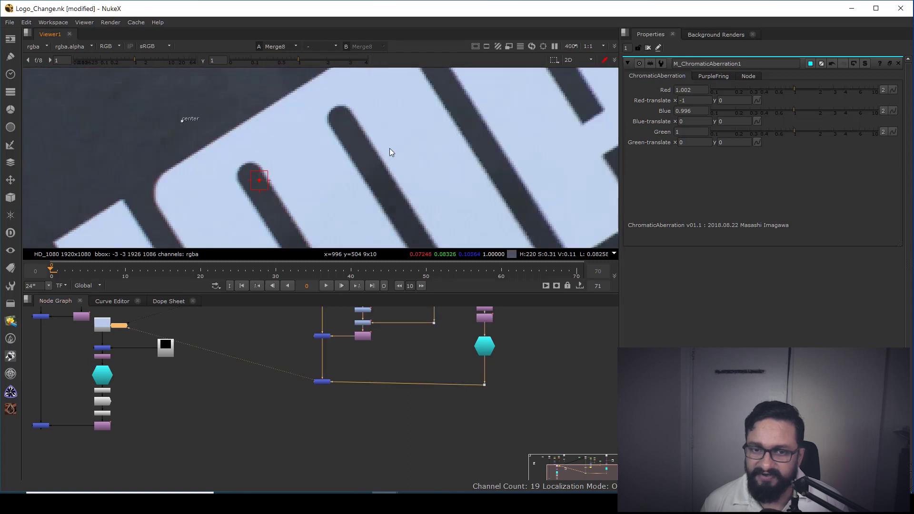
Step: Close all open node properties and fit the final composite in an enlarged viewer
{"action": "key", "text": "f"}
{"action": "left_click", "coordinate": [648, 47]}
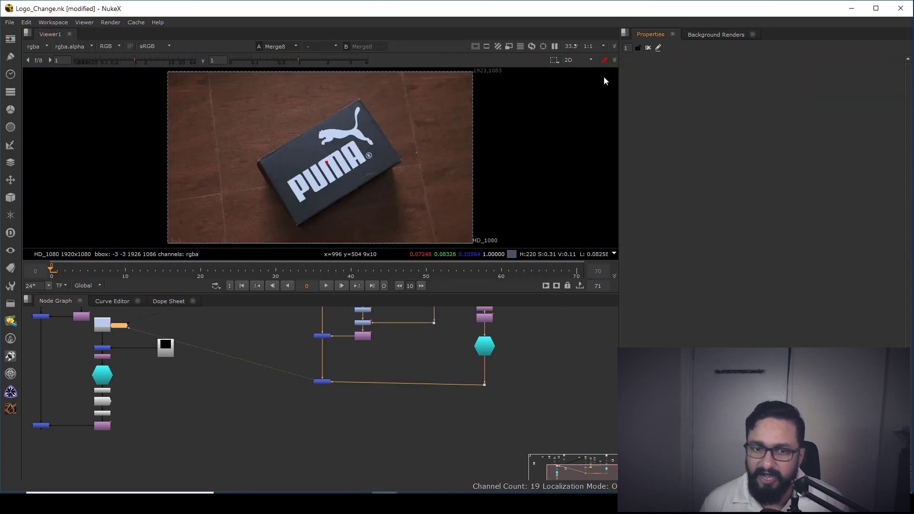
{"action": "middle_click_drag", "start_coordinate": [354, 182], "coordinate": [407, 174]}
{"action": "key", "text": "space"}
{"action": "key", "text": "f"}
{"action": "middle_click_drag", "start_coordinate": [436, 279], "coordinate": [425, 271]}
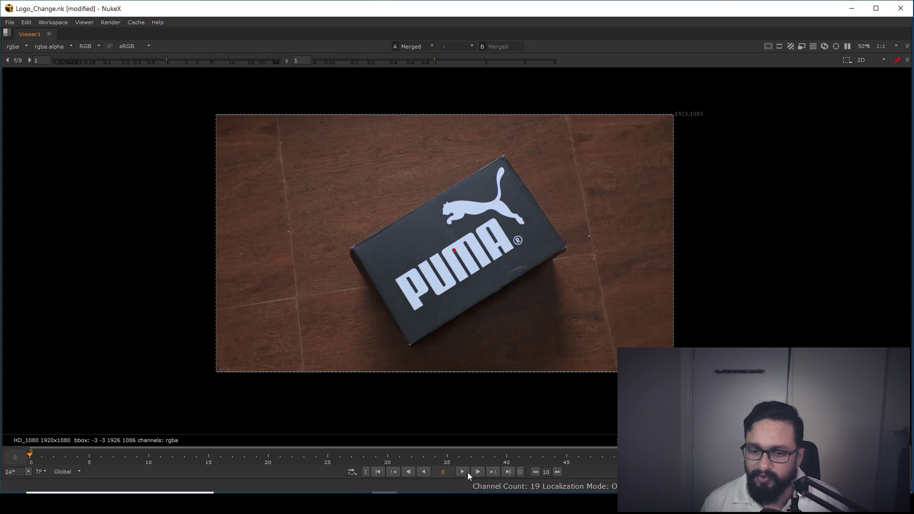